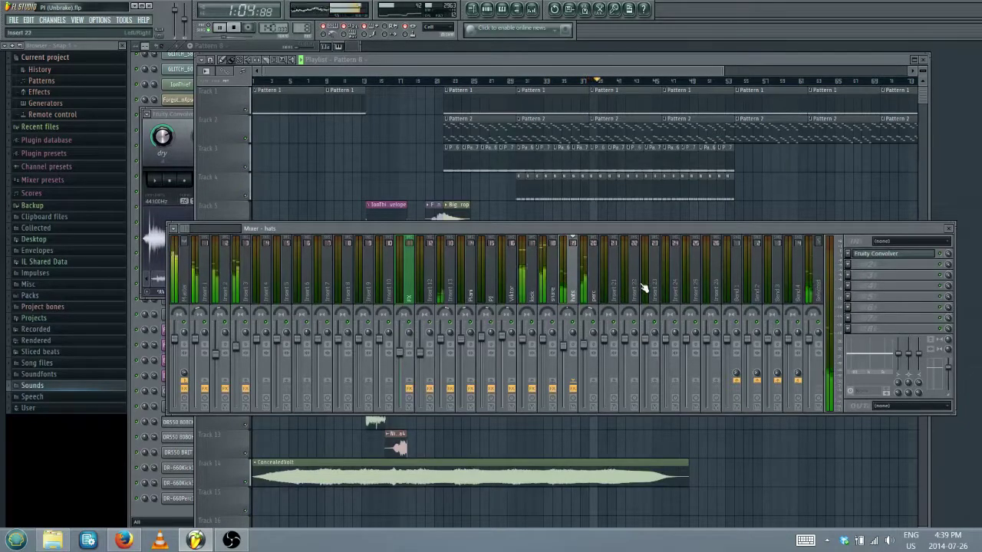
# Step: Stop playback and load the Driver effect into the third effect slot of the kick mixer track
pyautogui.press('space')
pyautogui.click(595, 290)
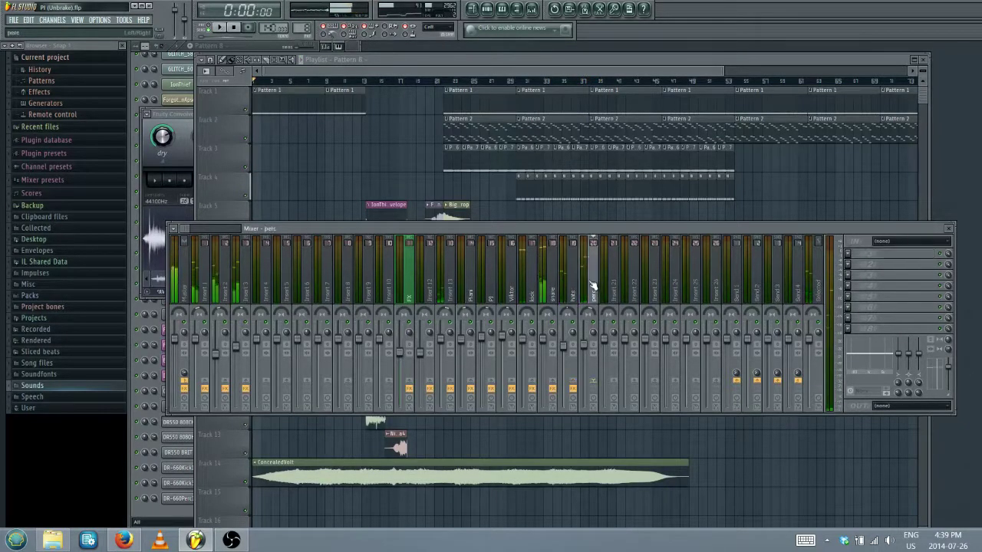
pyautogui.press('space')
pyautogui.click(549, 276)
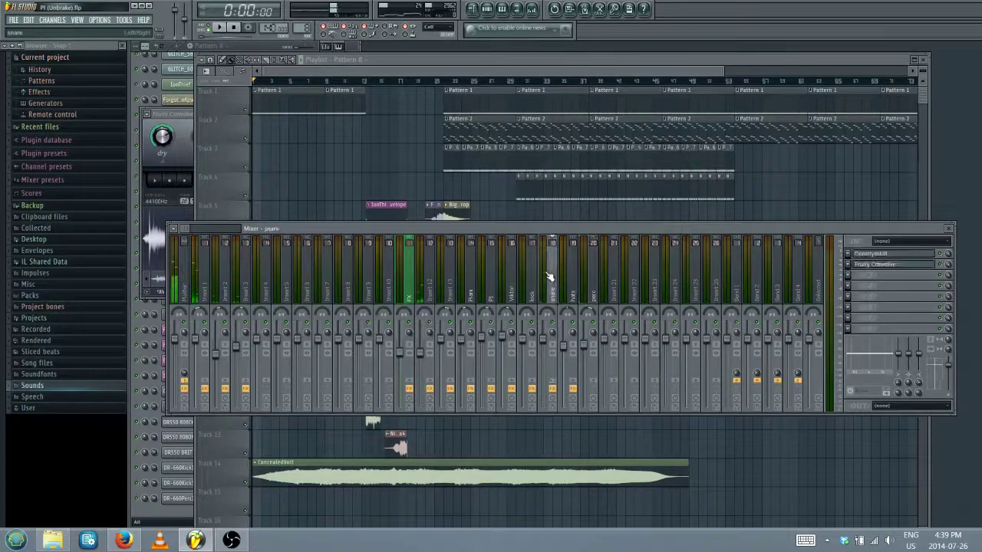
pyautogui.click(531, 278)
pyautogui.click(850, 286)
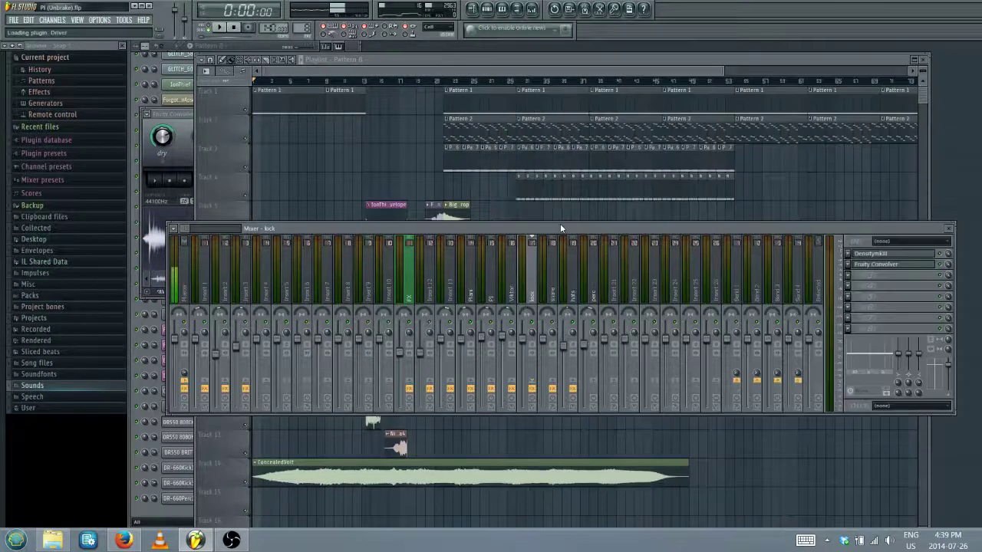
pyautogui.click(562, 224)
# Step: Play the song and audition successive Driver presets on the kick, finishing on the Crushed preset
pyautogui.click(297, 175)
pyautogui.press('space')
pyautogui.click(296, 176)
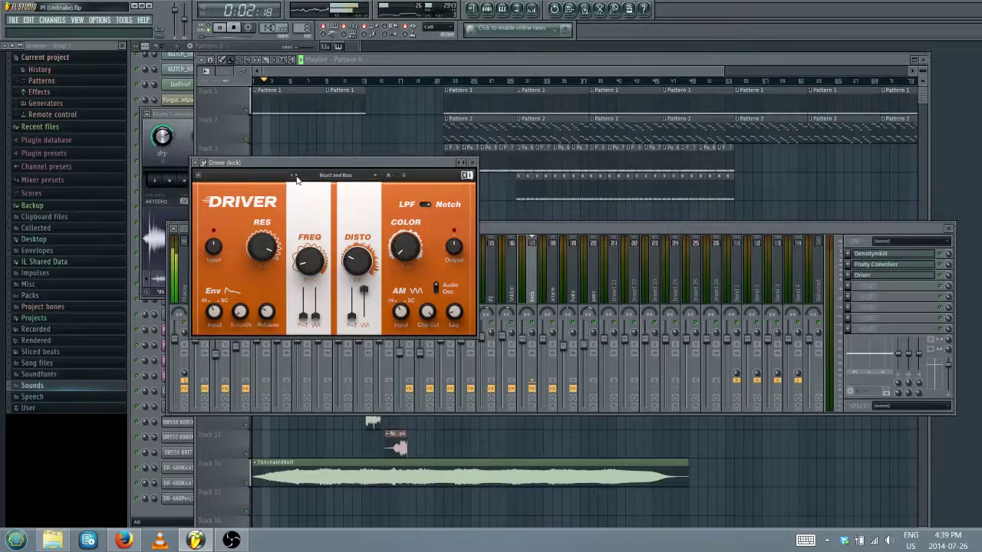
pyautogui.click(297, 176)
pyautogui.click(297, 175)
pyautogui.click(297, 175)
pyautogui.click(296, 175)
pyautogui.click(297, 176)
pyautogui.click(296, 176)
pyautogui.click(297, 176)
pyautogui.click(297, 176)
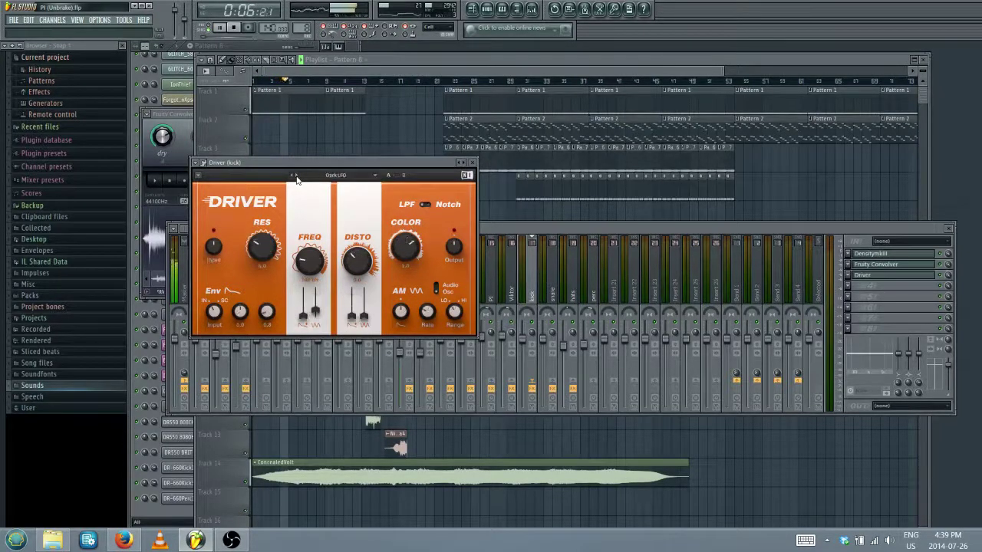
pyautogui.click(292, 176)
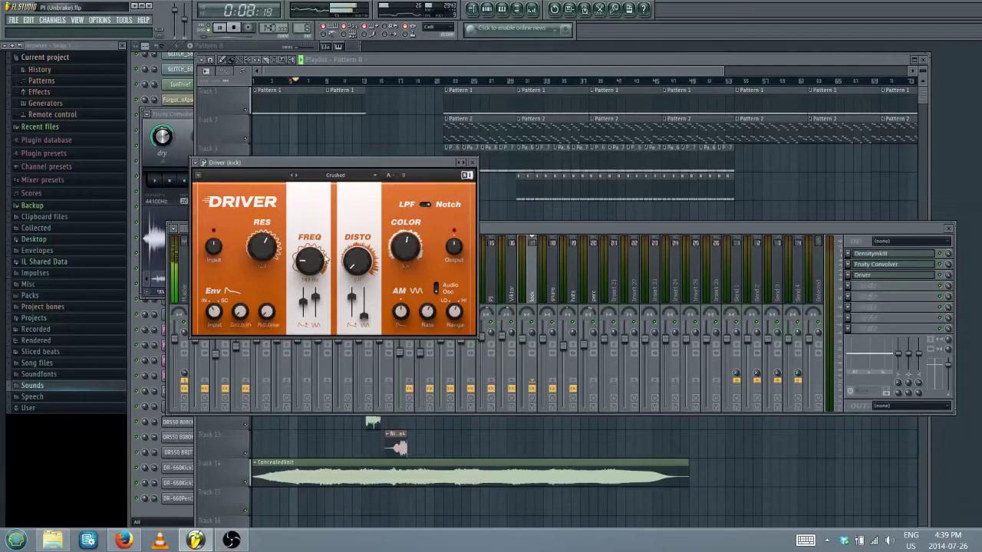
# Step: Continue song playback from about bar 21, reopen Driver on the kick track and set its frequency to 195 Hz
pyautogui.click(15, 20)
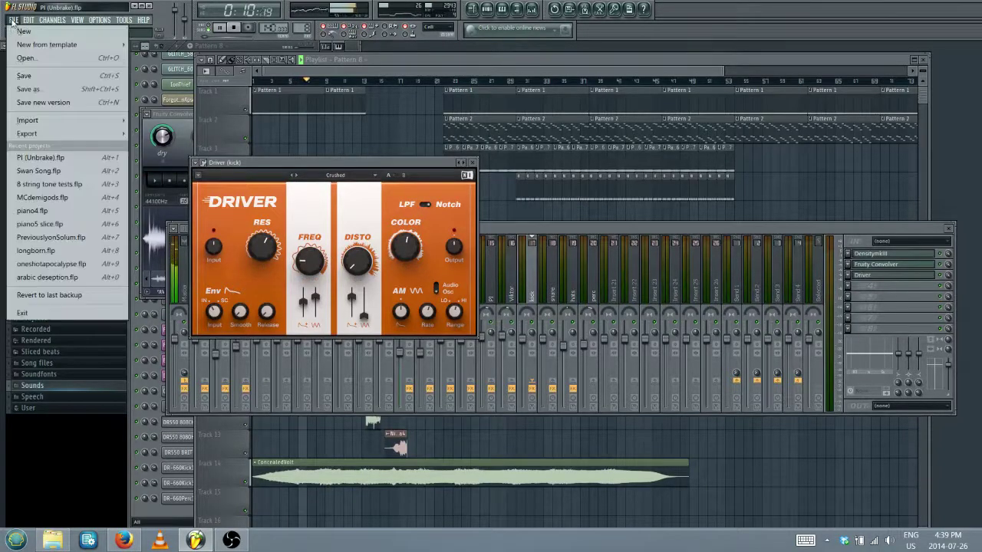
pyautogui.click(525, 82)
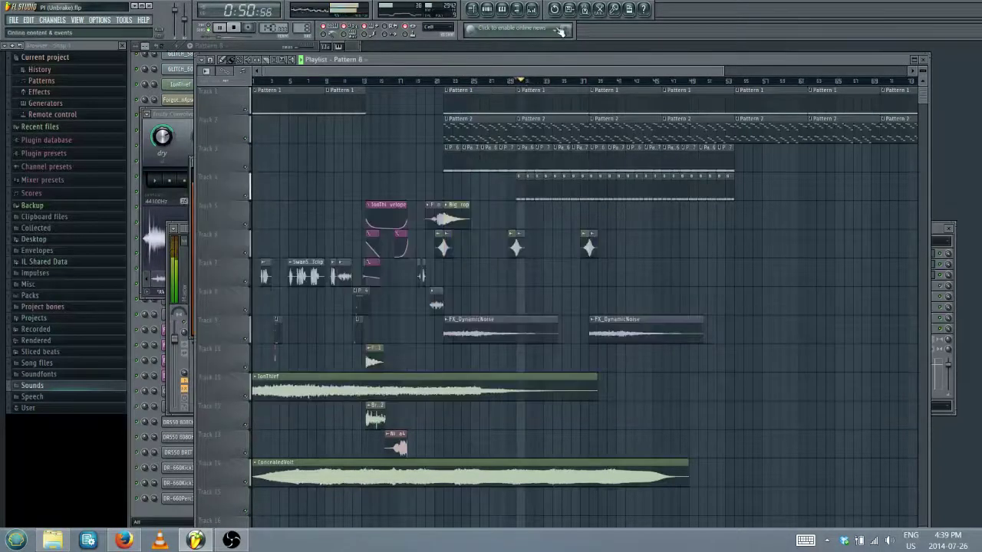
pyautogui.click(451, 82)
pyautogui.click(531, 9)
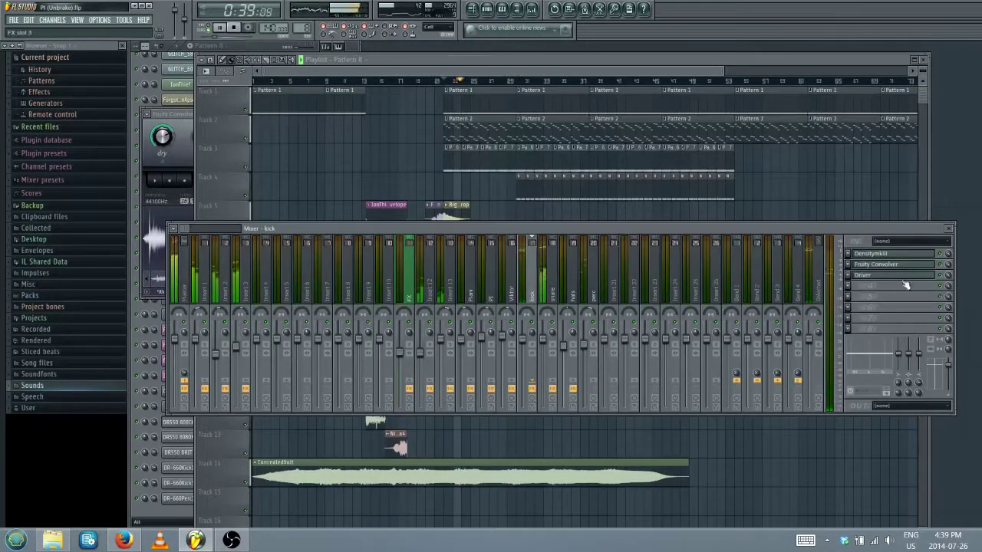
pyautogui.click(897, 276)
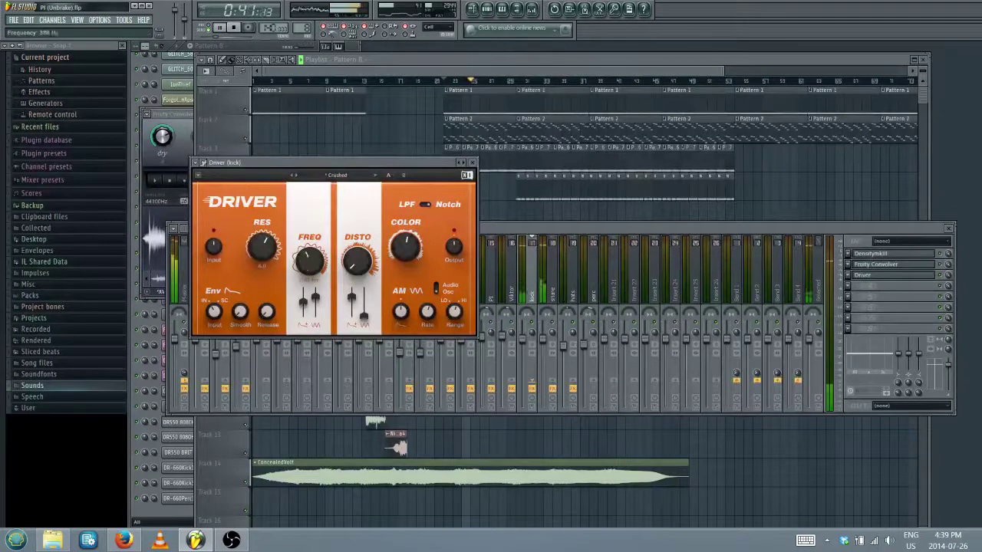
pyautogui.moveTo(357, 262); pyautogui.dragTo(309, 280)
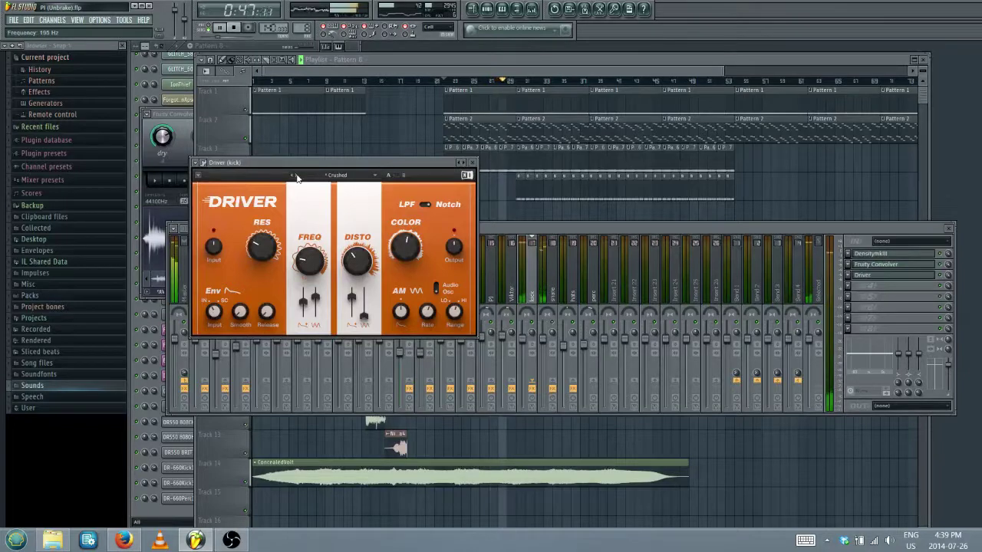
# Step: Audition the following Driver presets against the full song, from Deep Fried through to Modular Noise
pyautogui.click(293, 176)
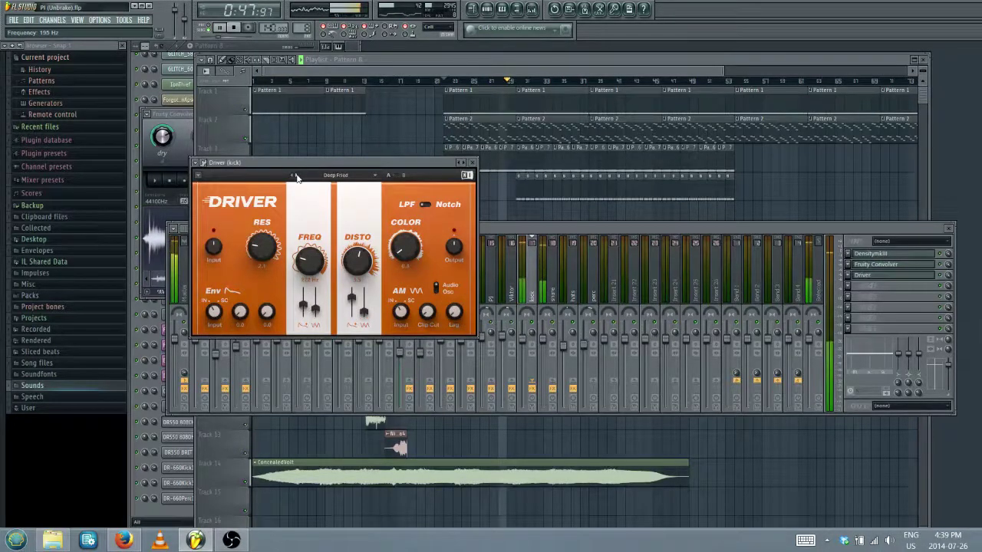
pyautogui.click(294, 176)
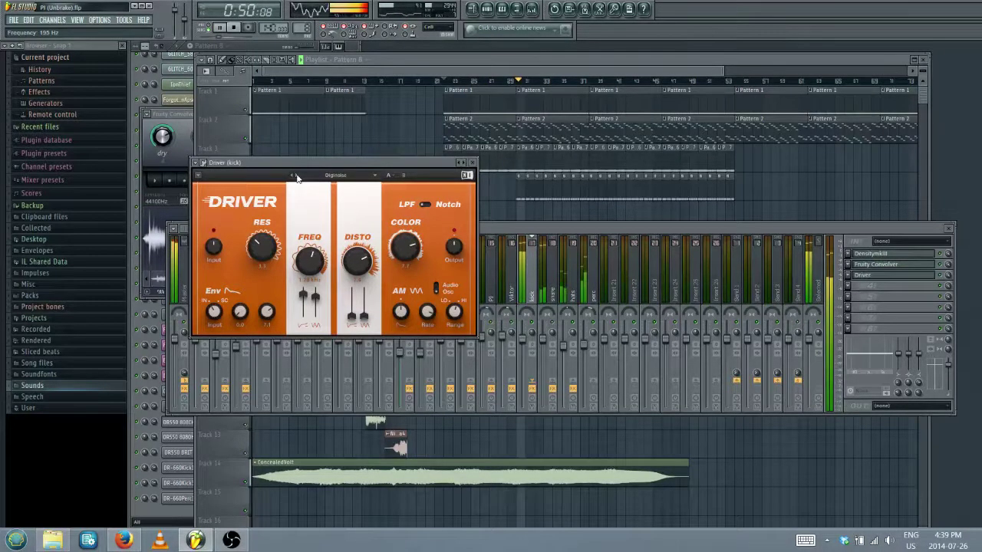
pyautogui.click(294, 175)
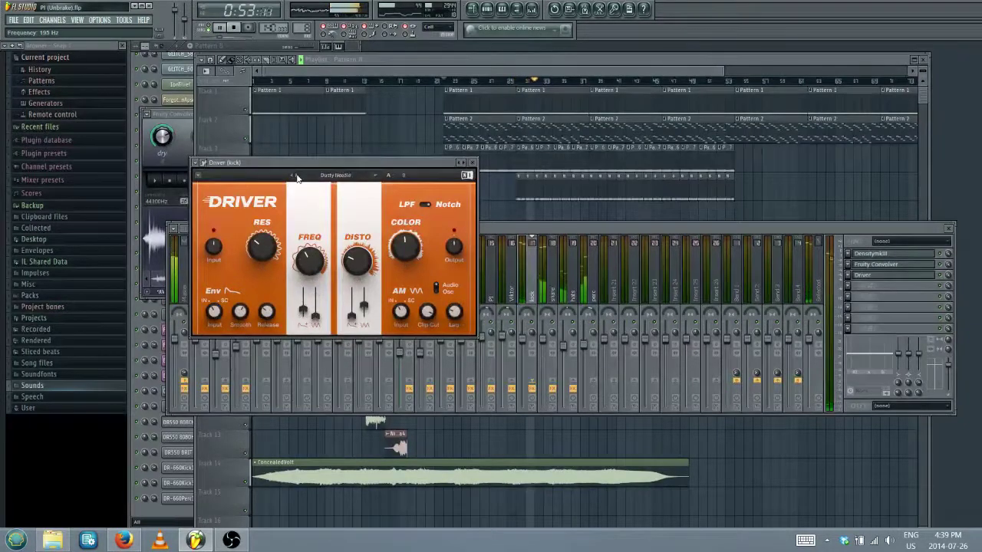
pyautogui.click(295, 176)
pyautogui.click(294, 176)
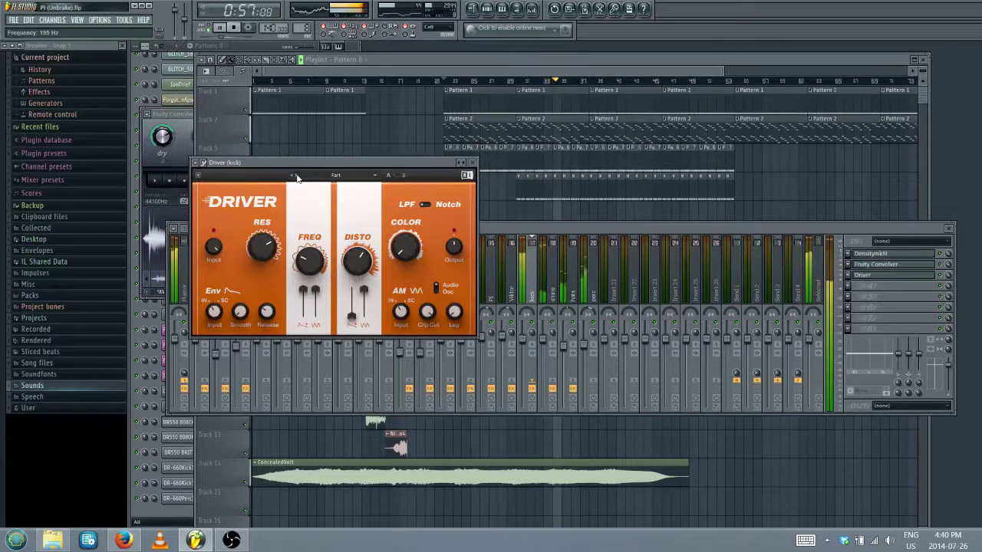
pyautogui.click(296, 176)
pyautogui.click(296, 176)
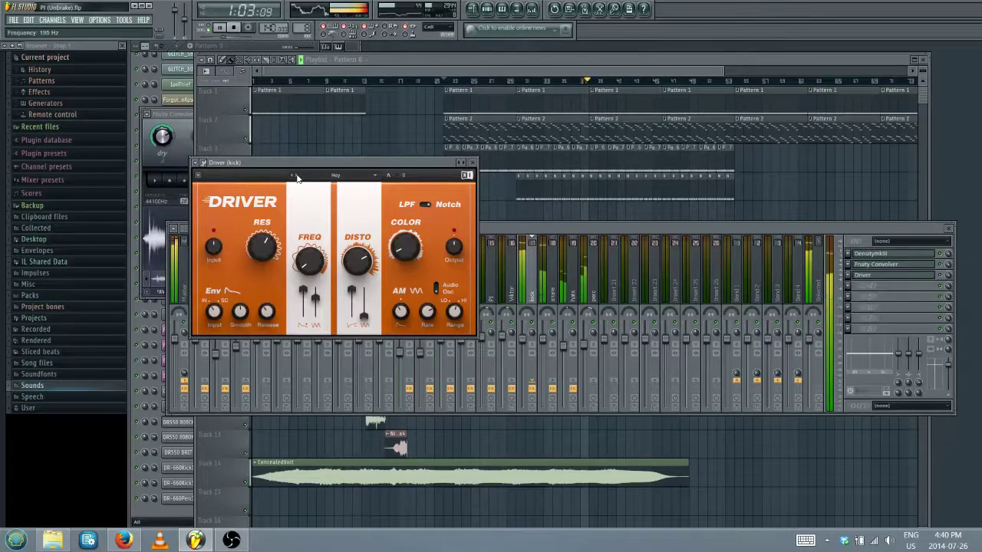
pyautogui.click(296, 176)
pyautogui.click(296, 175)
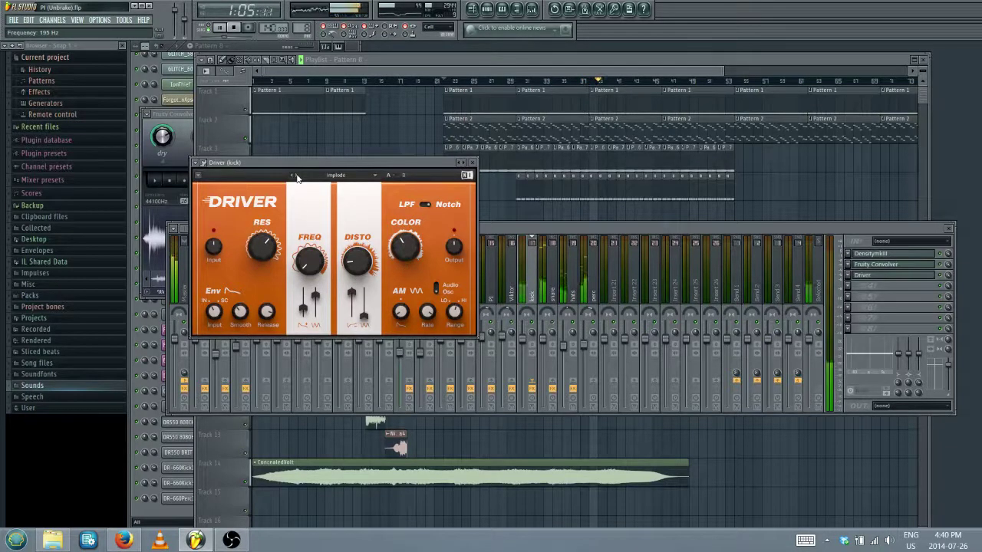
pyautogui.click(296, 176)
pyautogui.click(296, 176)
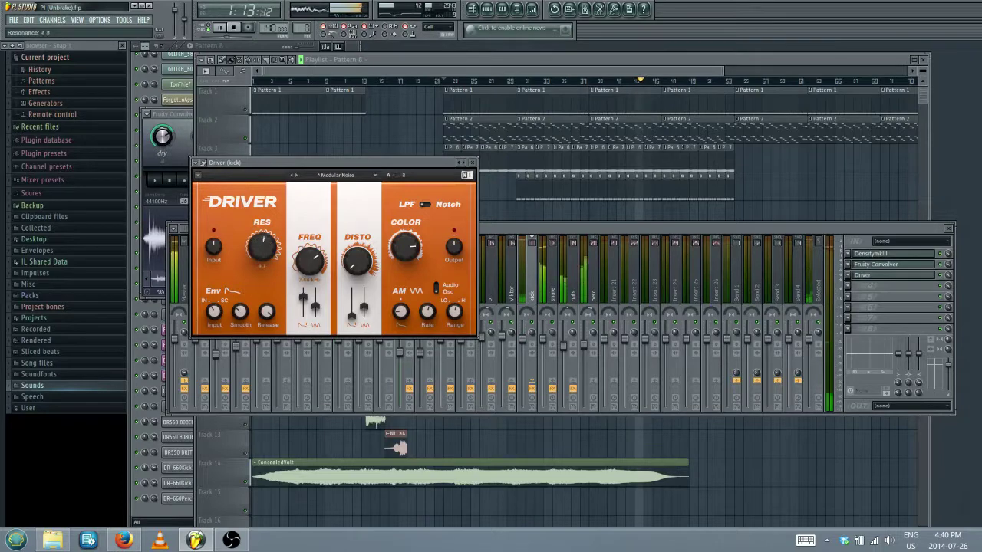
# Step: Lower Driver's resonance to 2.5, and replay the section with the Moon Talk preset loaded
pyautogui.moveTo(261, 246); pyautogui.dragTo(261, 249)
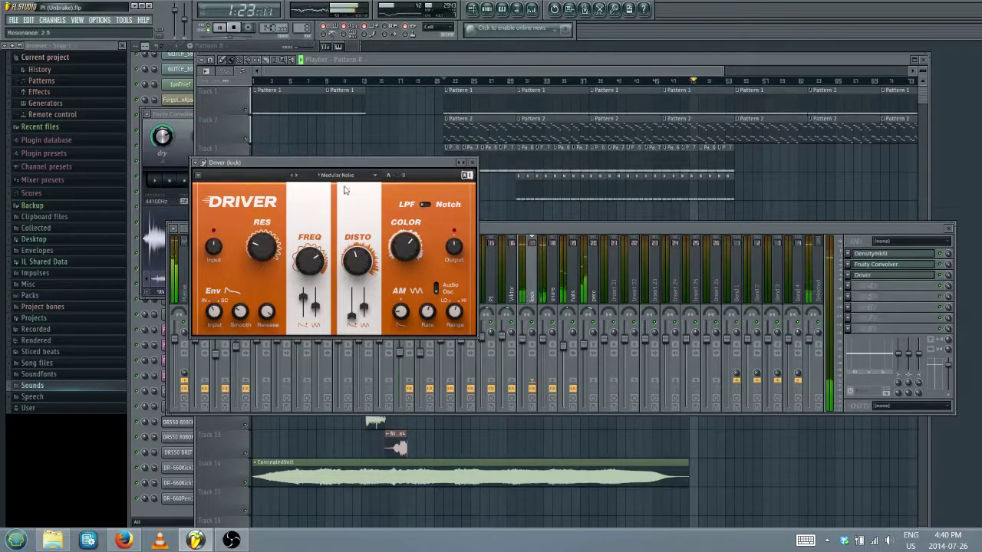
pyautogui.press('space')
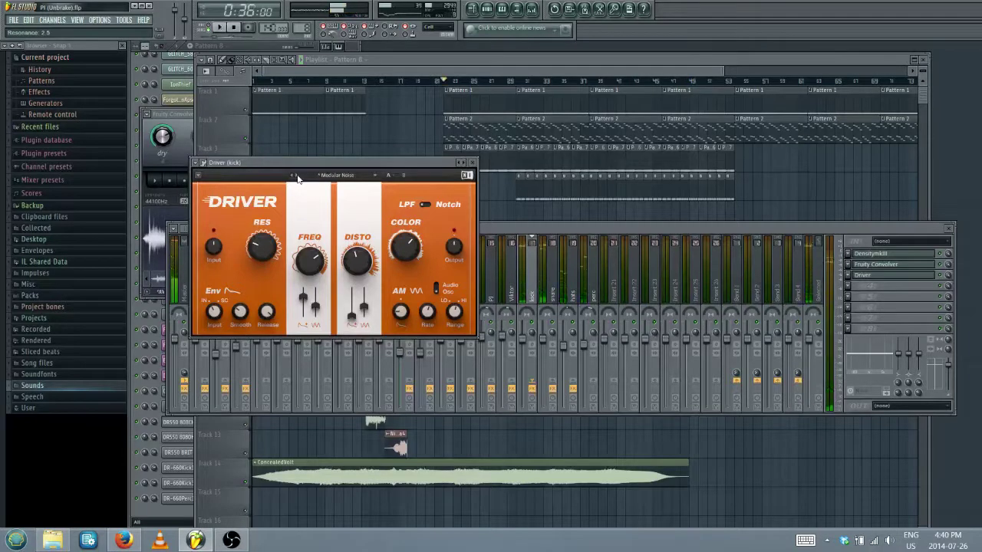
pyautogui.click(297, 178)
pyautogui.press('space')
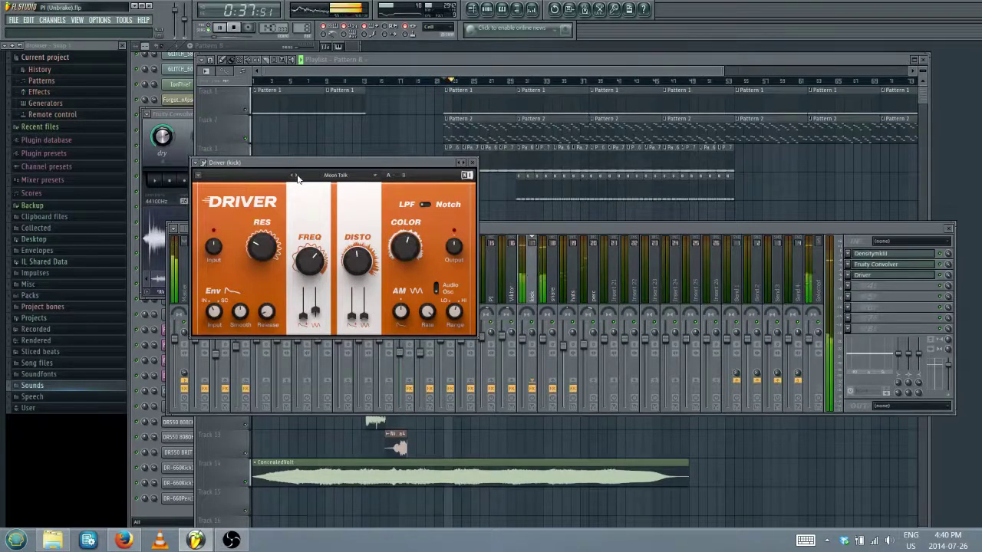
# Step: Switch playback to pattern mode and close the Playlist, Mixer and Fruity Convolver windows
pyautogui.click(210, 28)
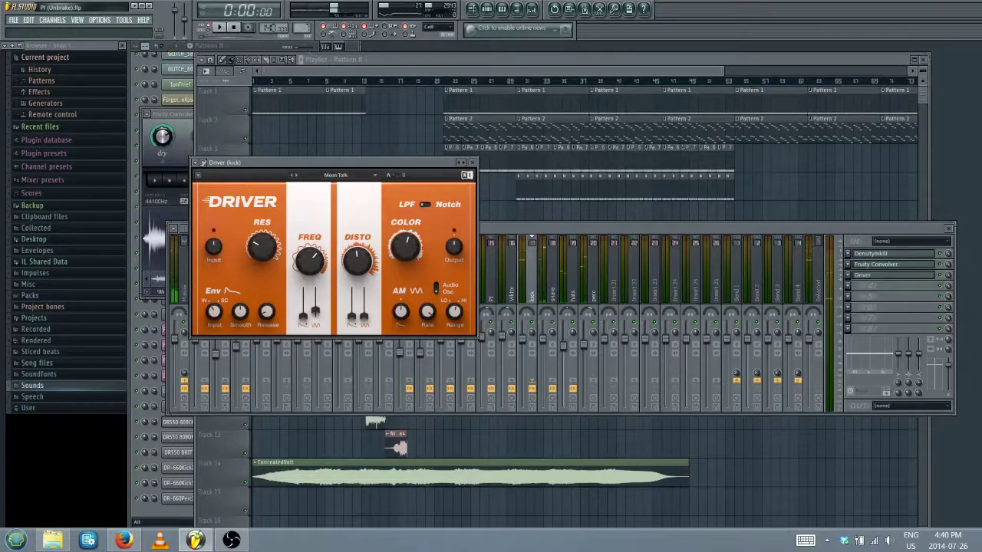
pyautogui.click(923, 59)
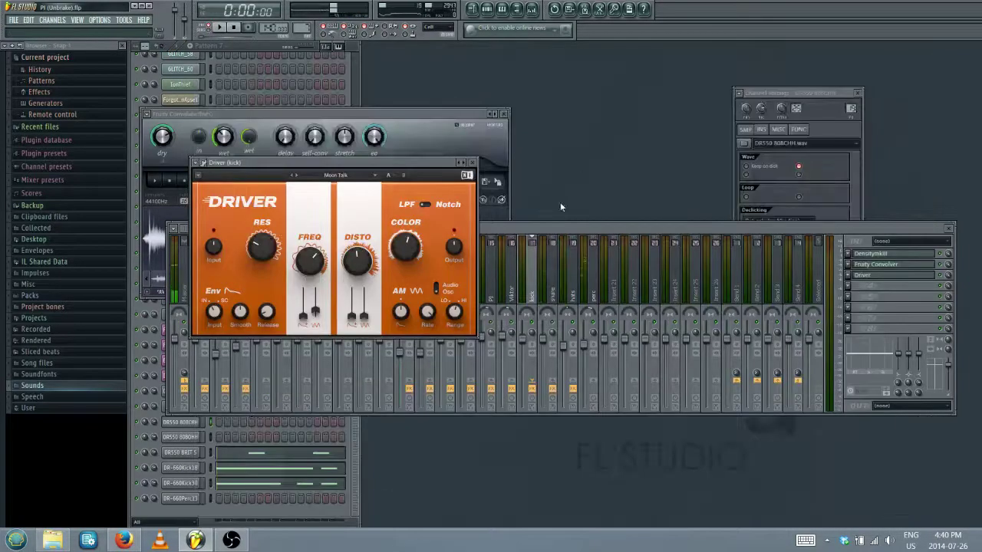
pyautogui.moveTo(571, 225); pyautogui.dragTo(584, 224)
pyautogui.click(965, 232)
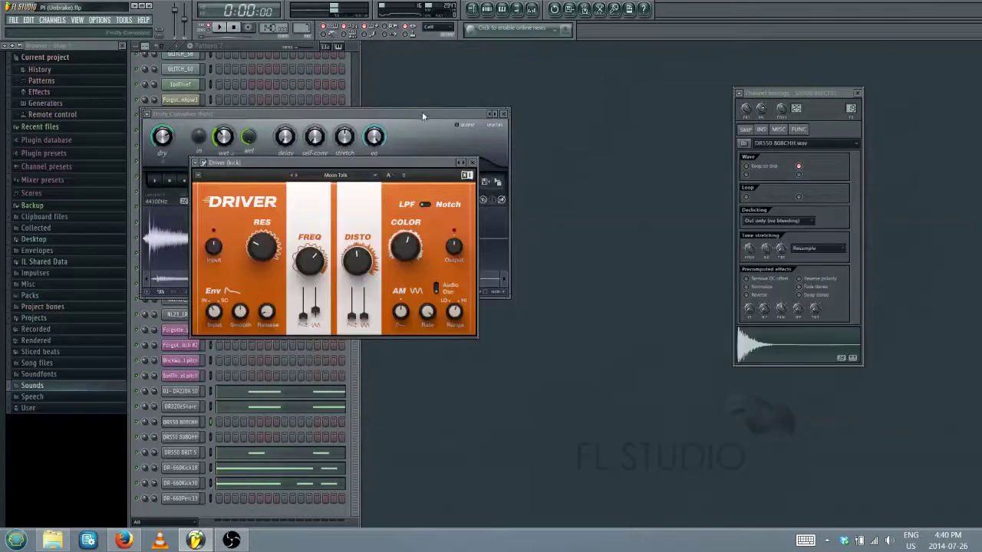
pyautogui.moveTo(421, 114); pyautogui.dragTo(600, 123)
pyautogui.click(684, 125)
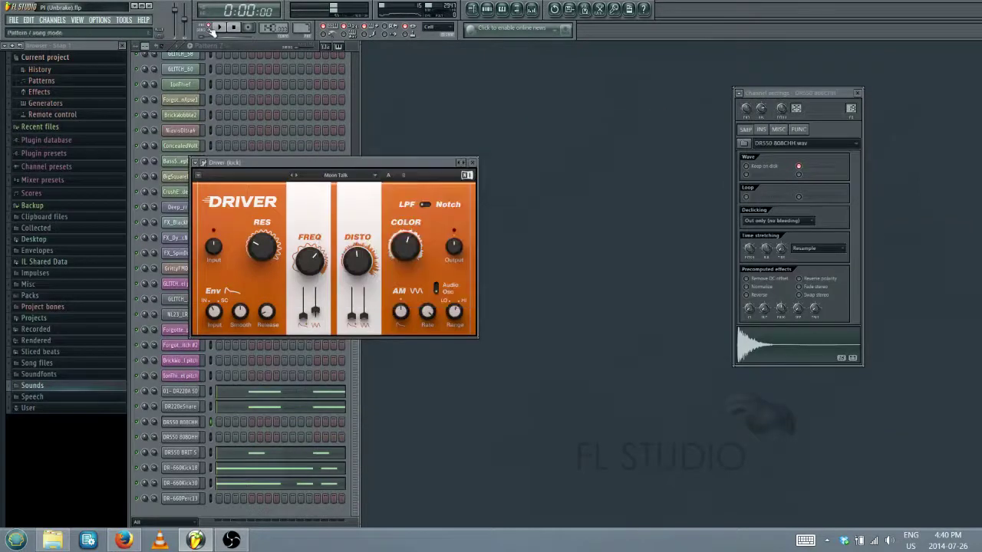
# Step: Play the drum pattern and audition the Driver presets following Moon Talk, up to the Underwater preset
pyautogui.click(219, 29)
pyautogui.moveTo(328, 161); pyautogui.dragTo(437, 152)
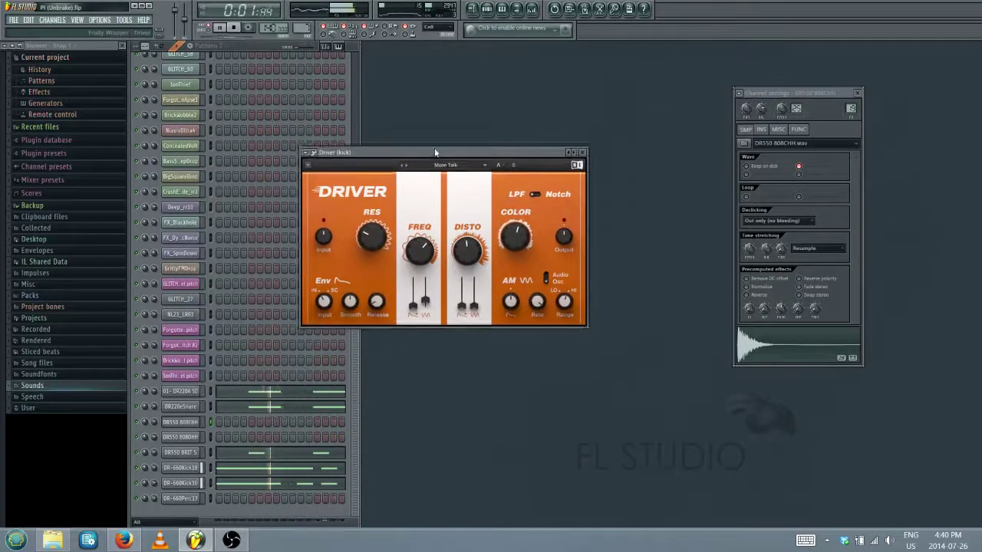
pyautogui.click(406, 165)
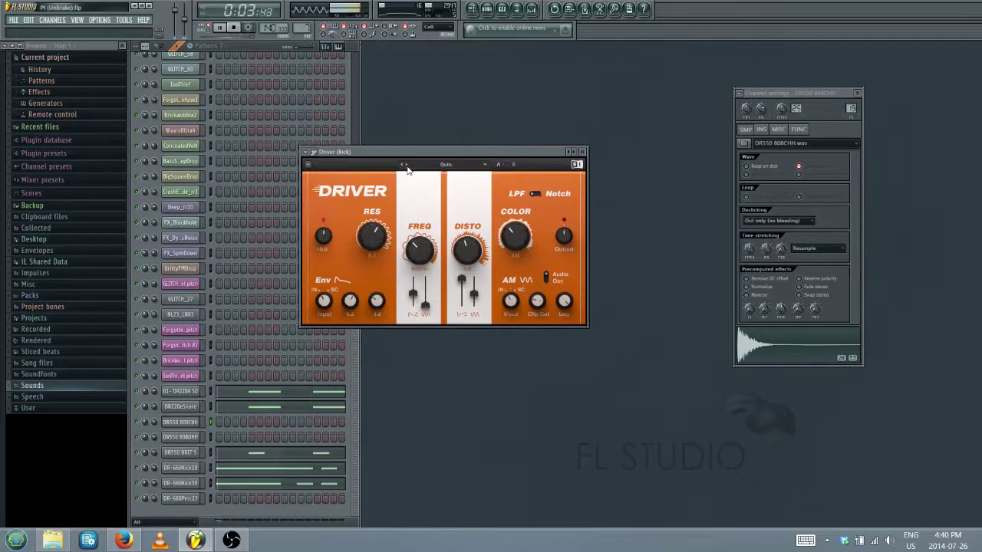
pyautogui.click(407, 165)
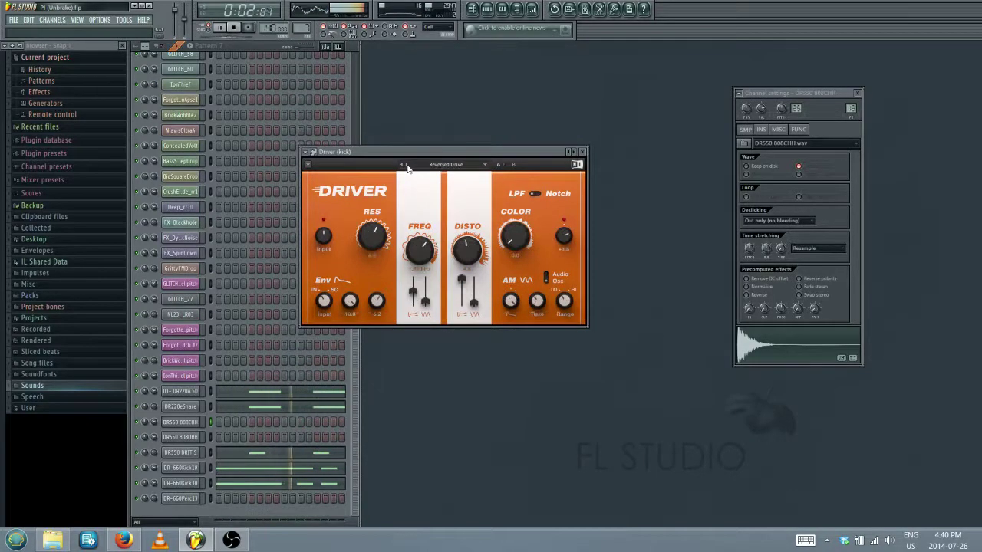
pyautogui.click(405, 165)
pyautogui.click(405, 165)
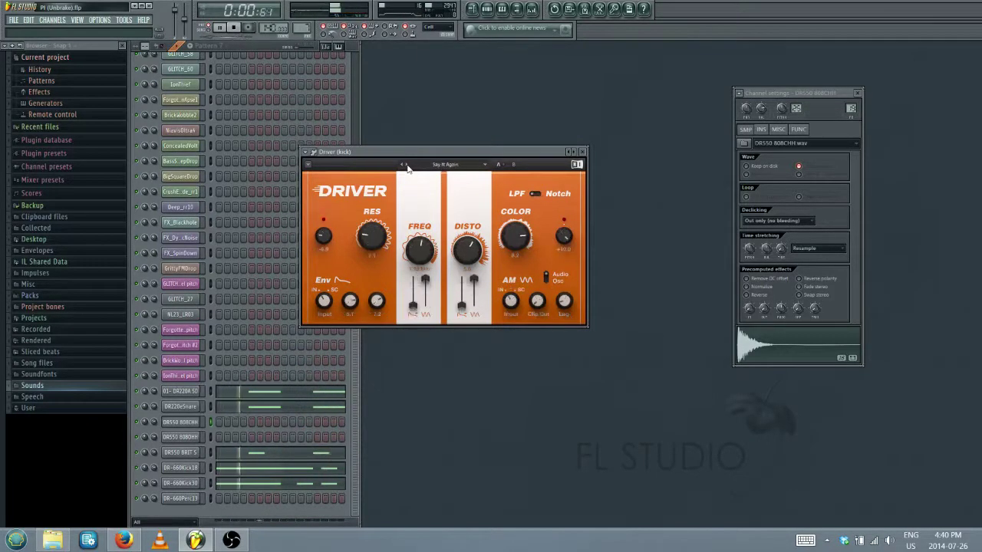
pyautogui.click(407, 168)
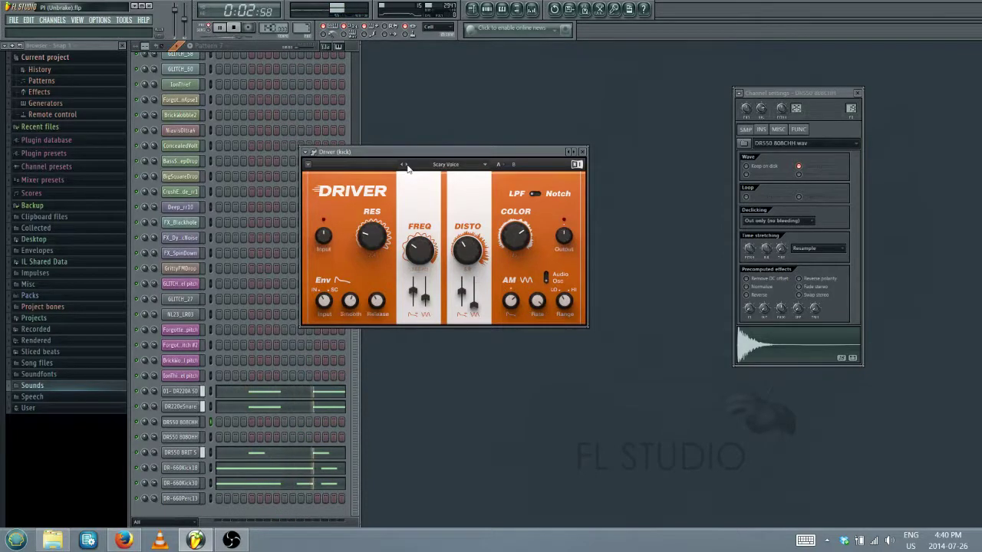
pyautogui.click(407, 167)
pyautogui.click(407, 167)
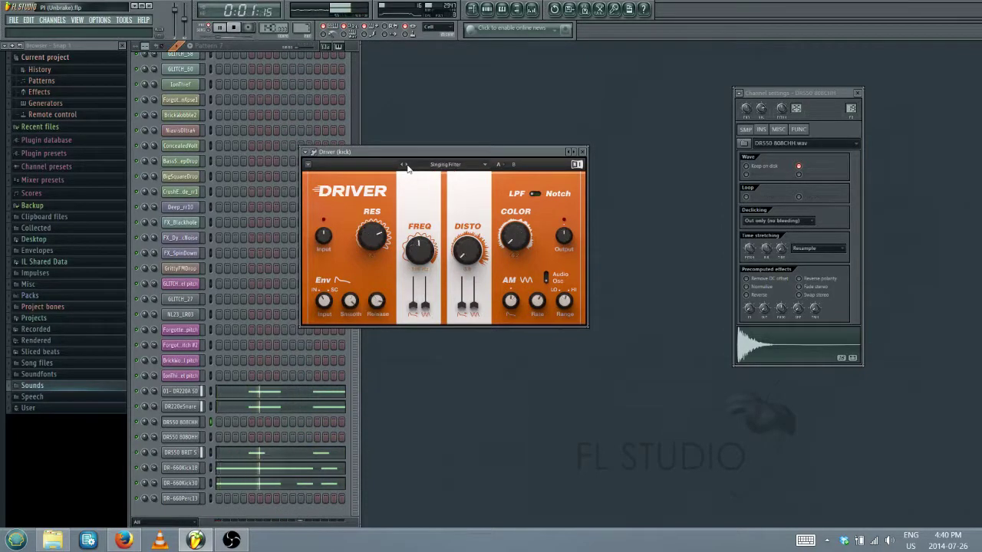
pyautogui.click(407, 167)
pyautogui.click(407, 166)
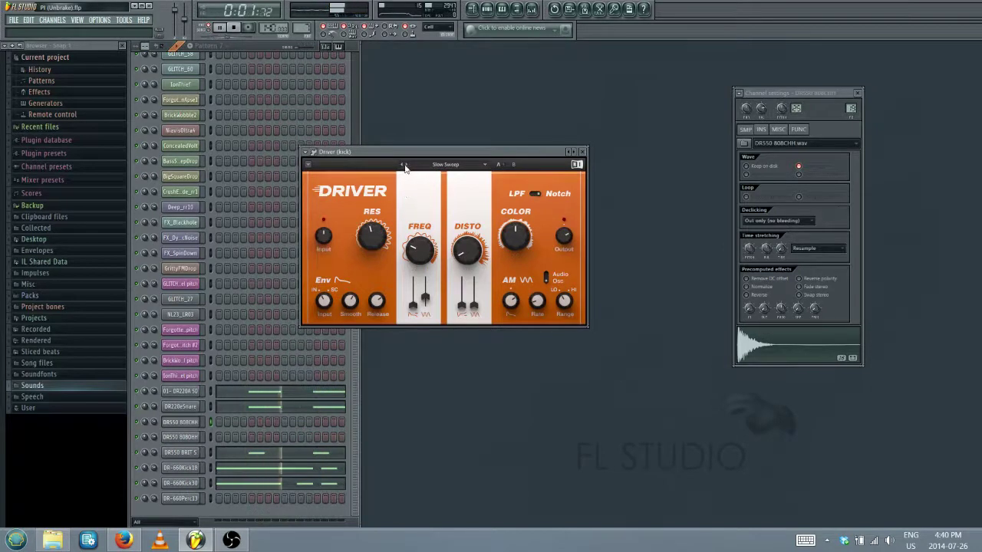
pyautogui.click(406, 167)
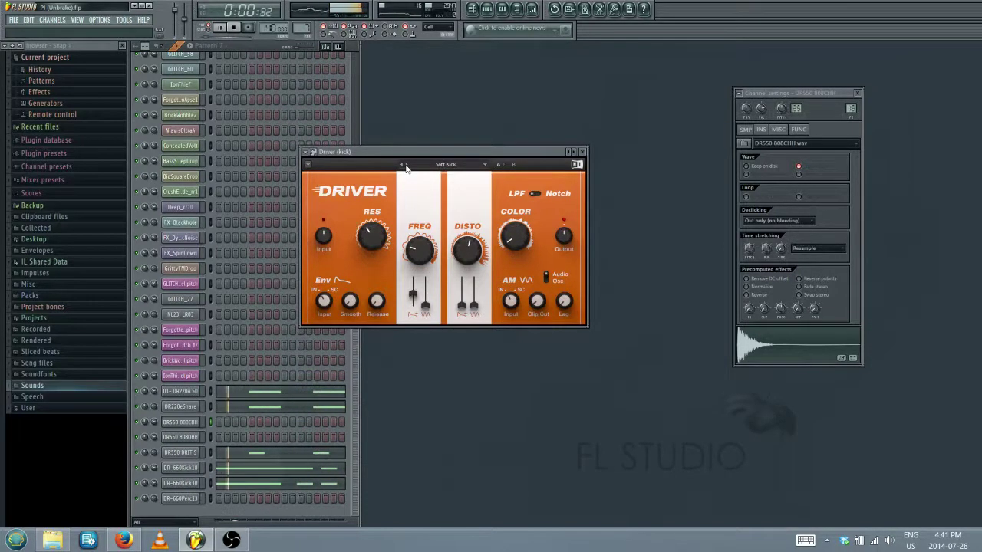
pyautogui.click(407, 167)
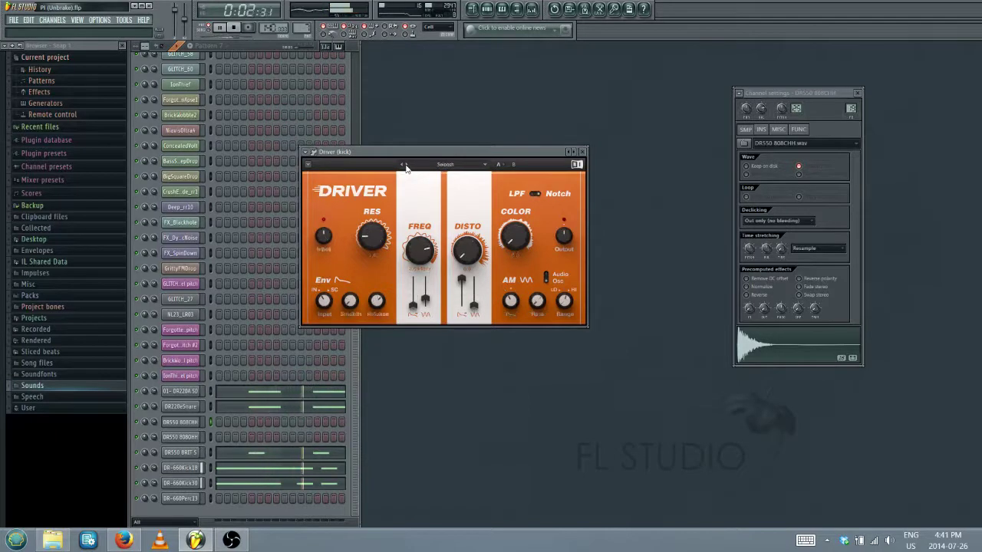
pyautogui.click(406, 168)
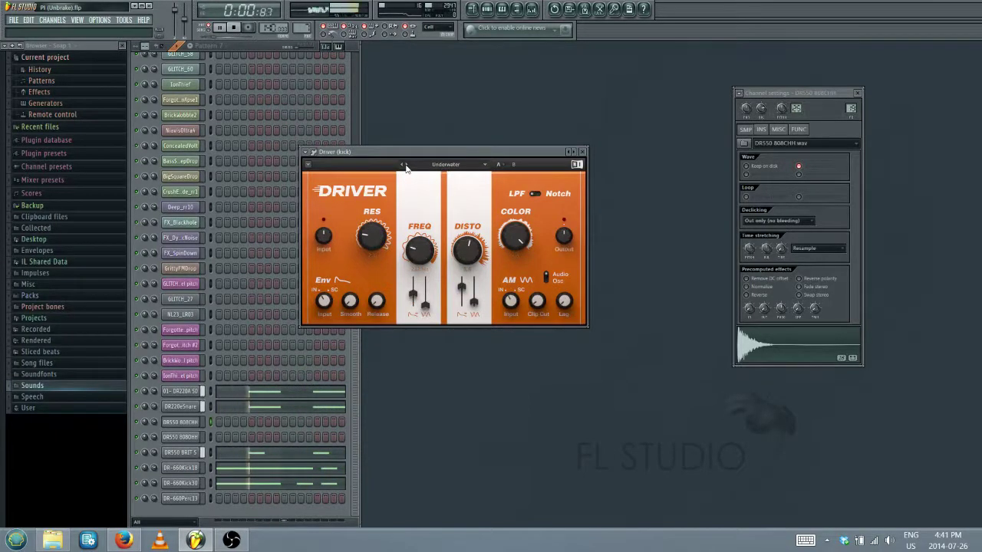
# Step: Audition the Driver presets from Whispering through Big Cat to Breathe, and lower Breathe's frequency and set its distortion to 6.8
pyautogui.click(406, 167)
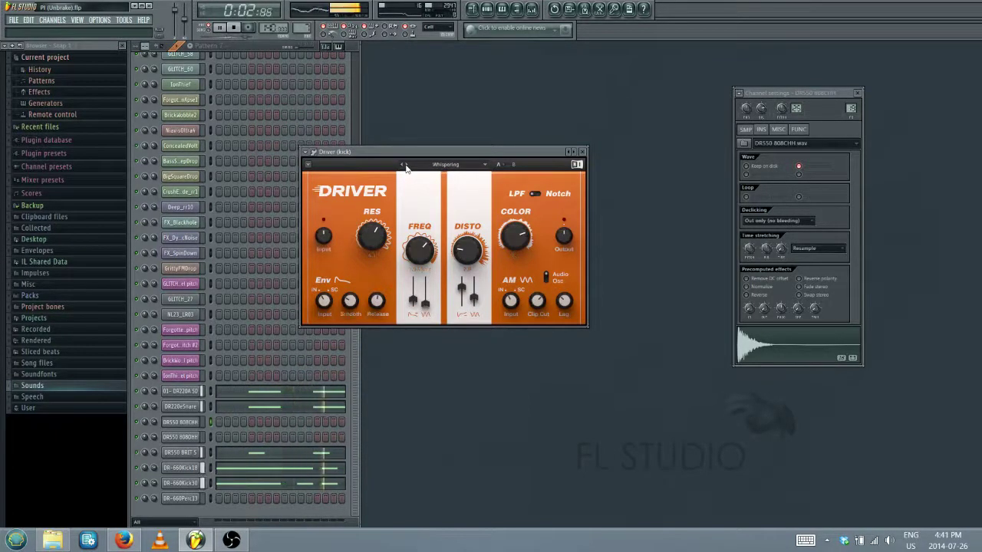
pyautogui.click(407, 167)
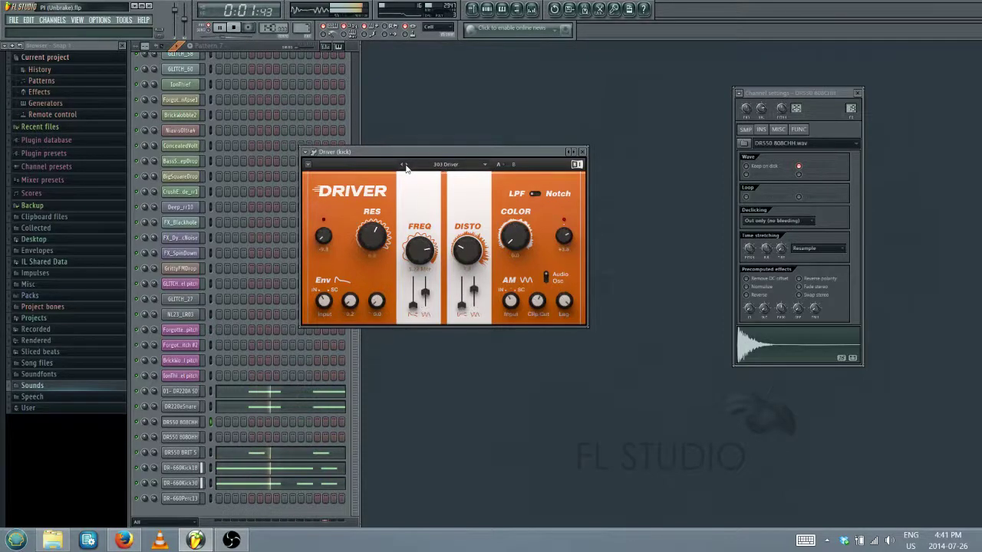
pyautogui.click(407, 167)
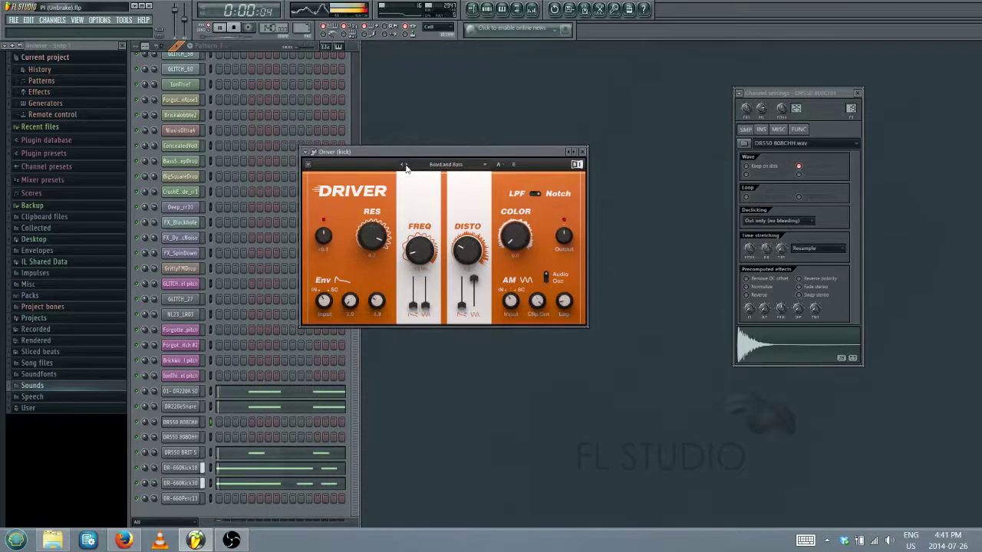
pyautogui.click(406, 167)
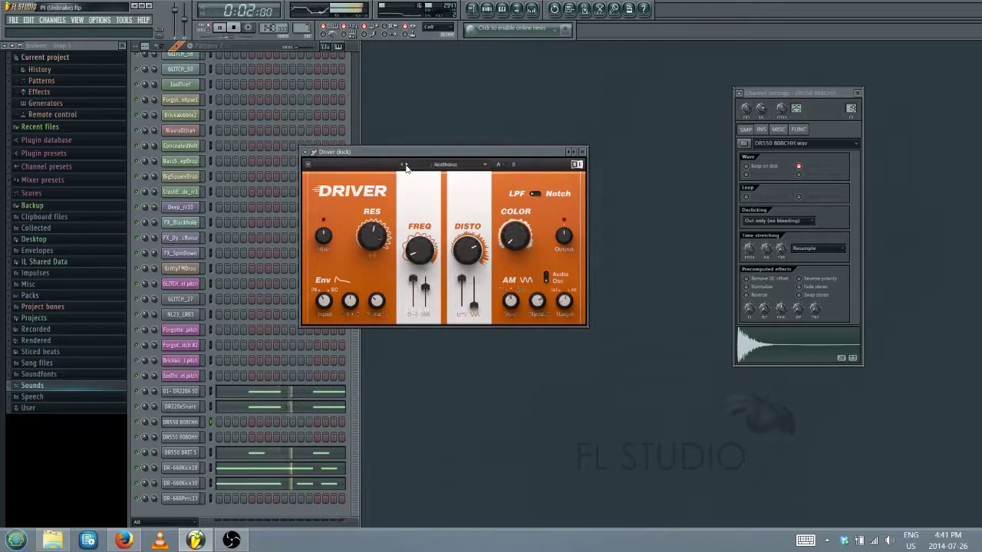
pyautogui.click(407, 167)
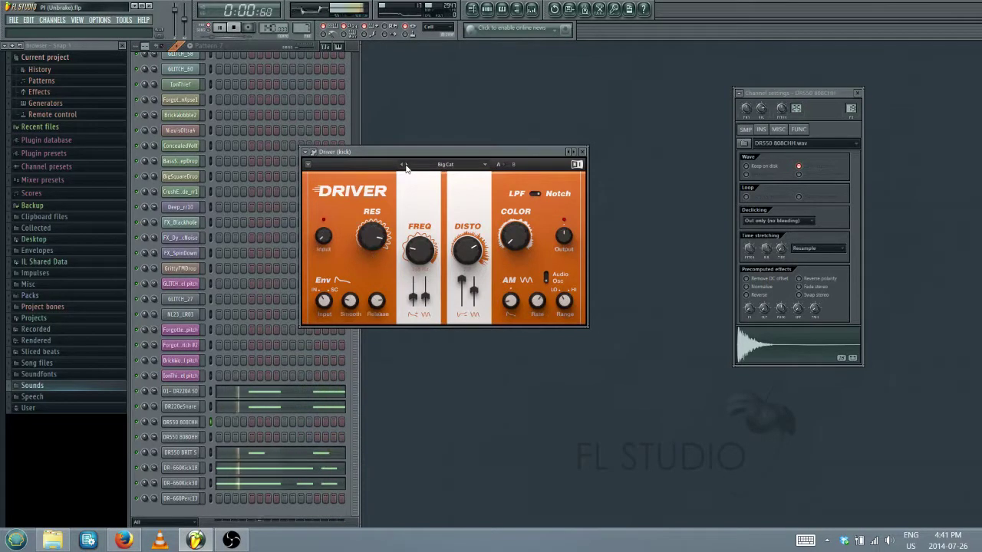
pyautogui.click(406, 167)
pyautogui.click(406, 168)
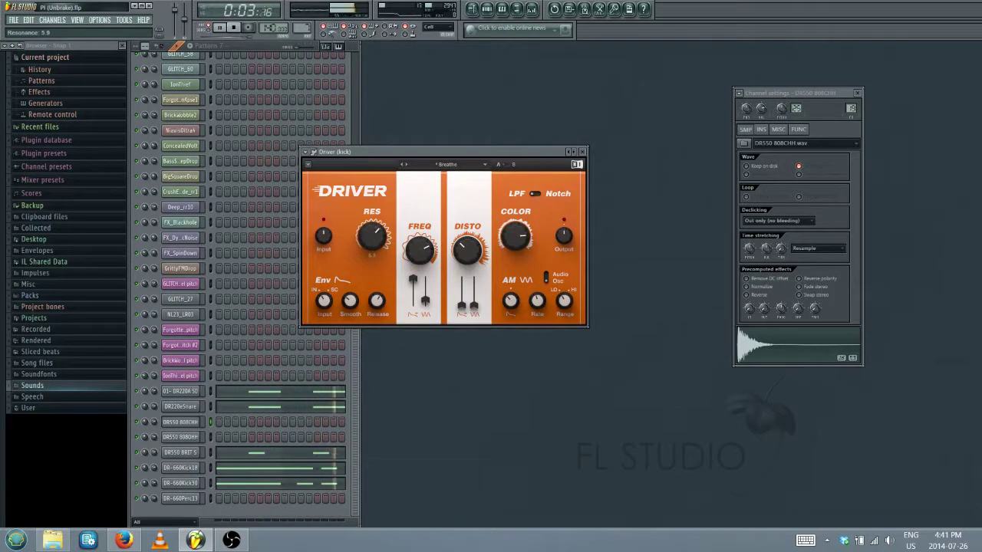
pyautogui.moveTo(419, 247); pyautogui.dragTo(420, 261)
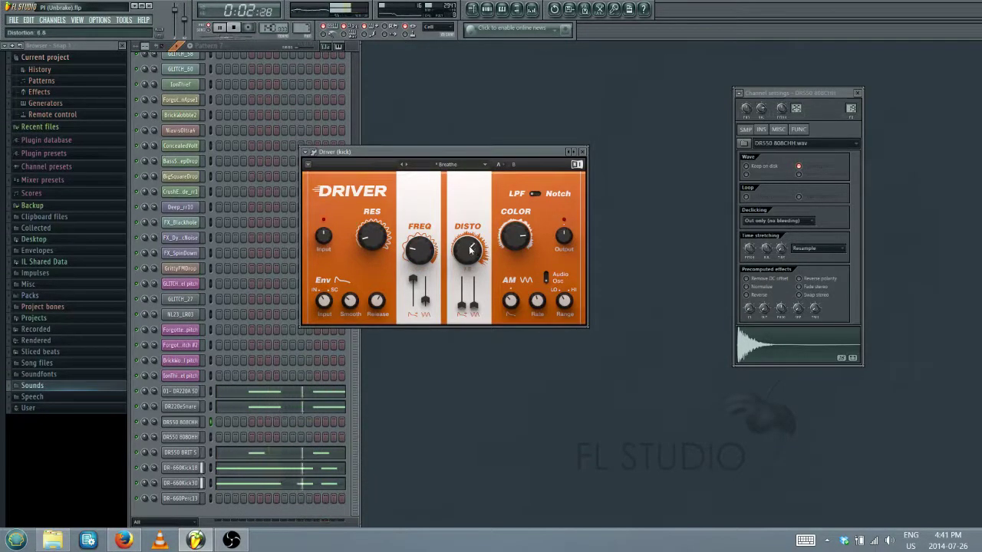
# Step: Close Driver and stop playback, and show the mixer with the kick track's effect chain and its Driver
pyautogui.click(584, 154)
pyautogui.press('space')
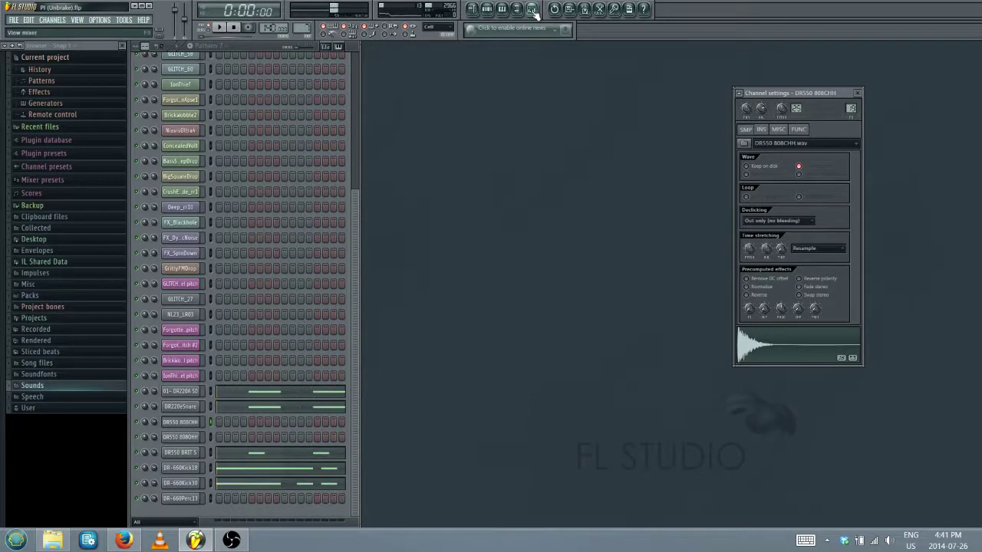
pyautogui.click(532, 9)
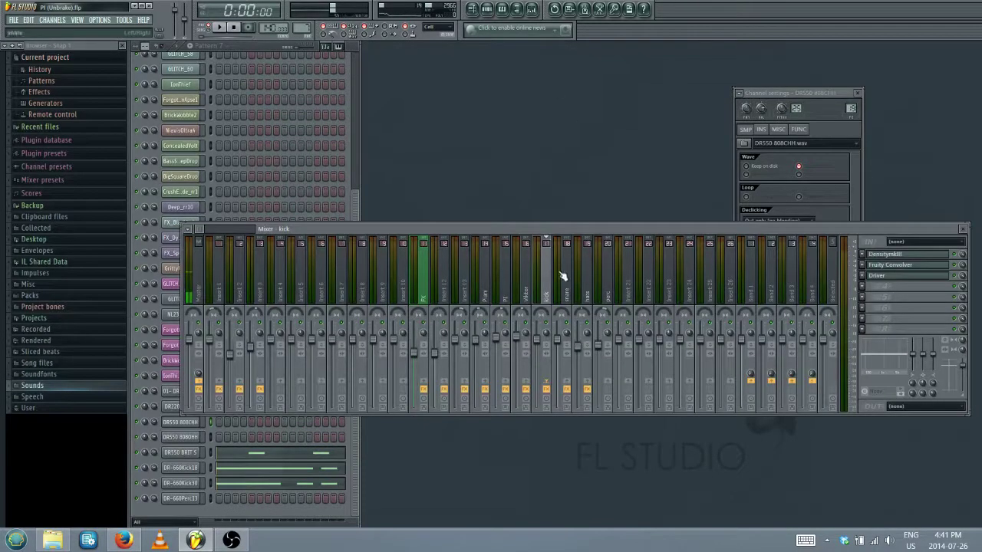
pyautogui.click(880, 281)
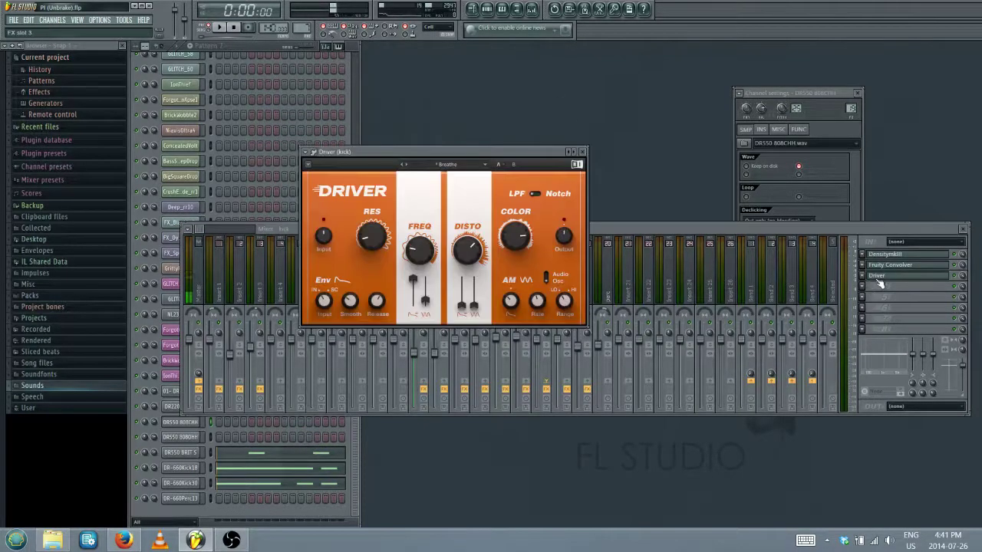
pyautogui.rightClick(872, 280)
pyautogui.moveTo(874, 288)
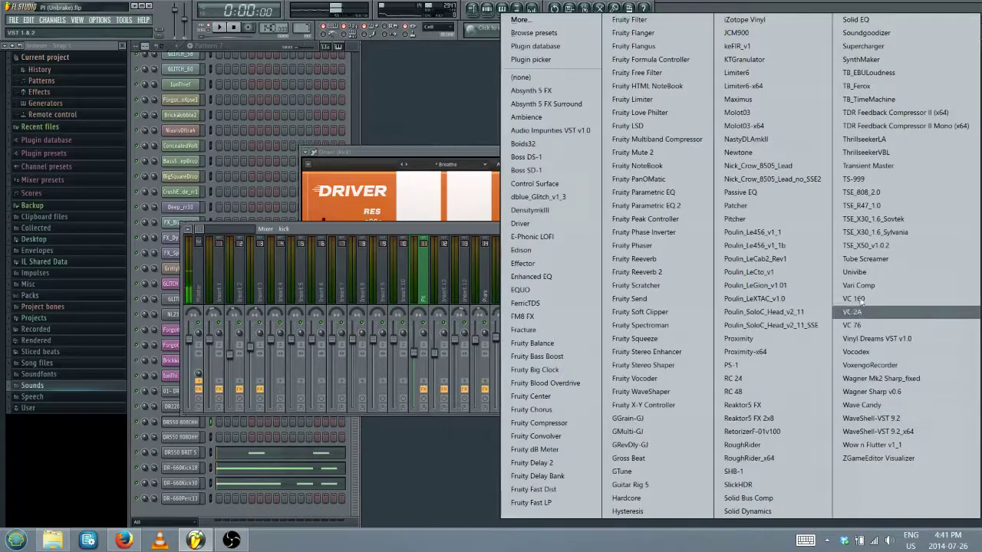
pyautogui.press('Escape')
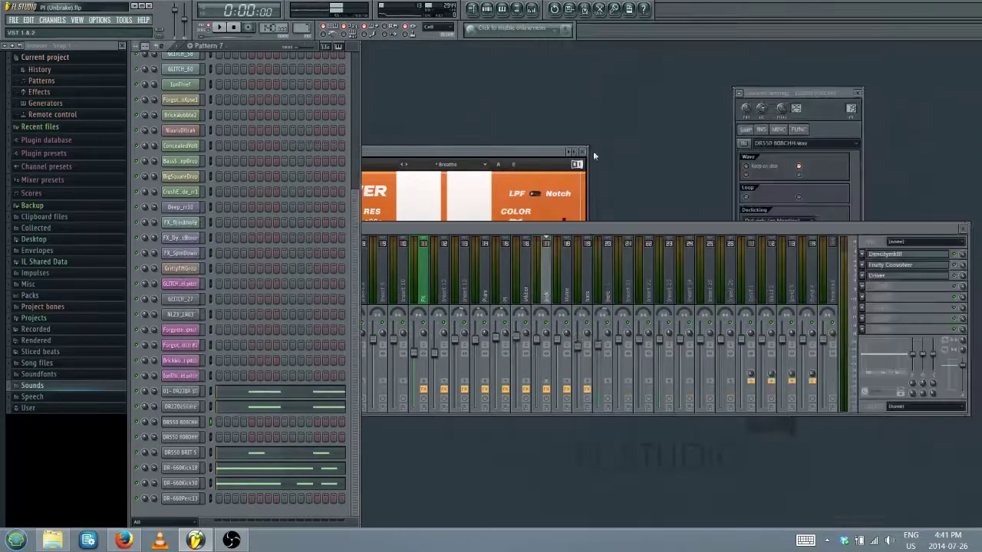
pyautogui.click(863, 280)
pyautogui.press('Escape')
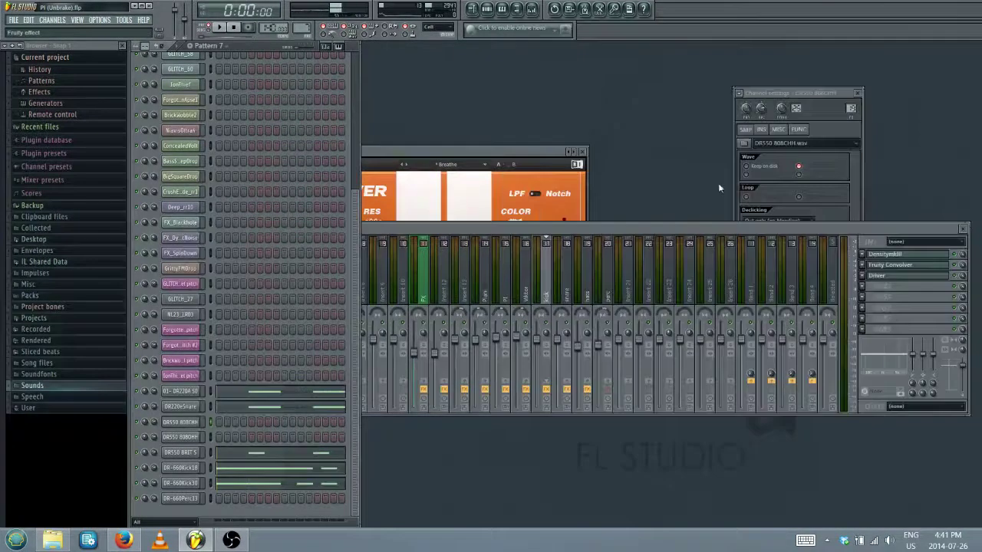
pyautogui.click(887, 281)
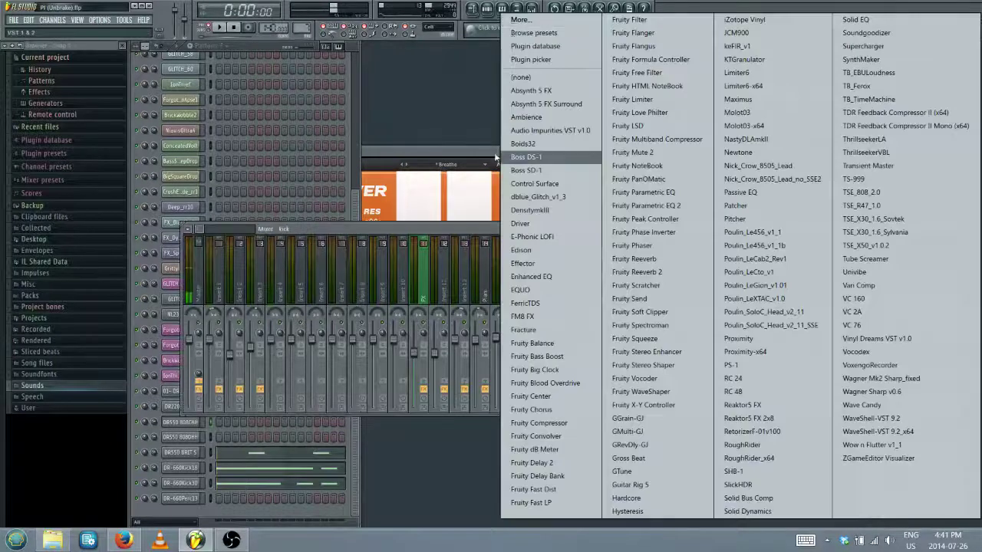
pyautogui.press('Escape')
# Step: Move Driver up above Fruity Convolver in the kick track's effect chain and play the pattern
pyautogui.click(863, 279)
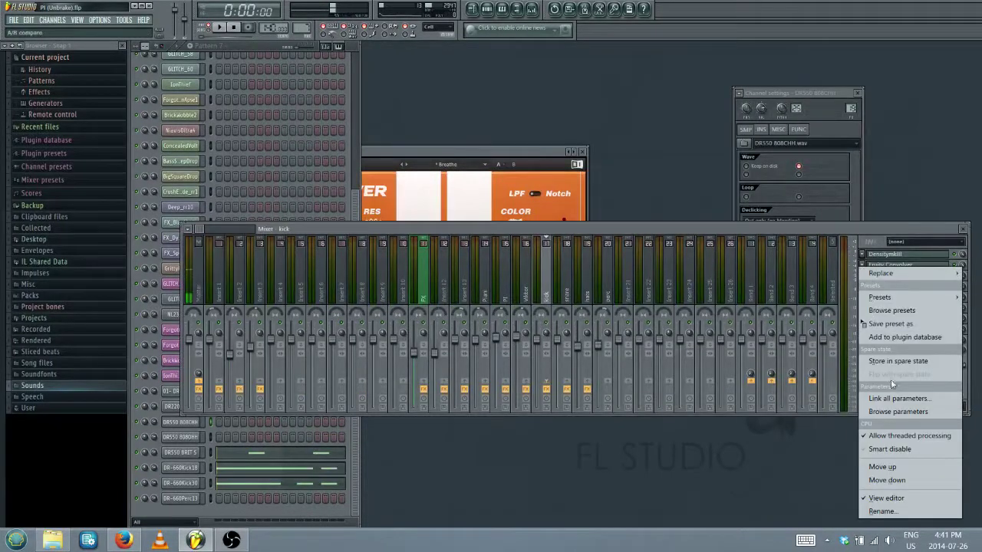
pyautogui.click(890, 466)
pyautogui.press('space')
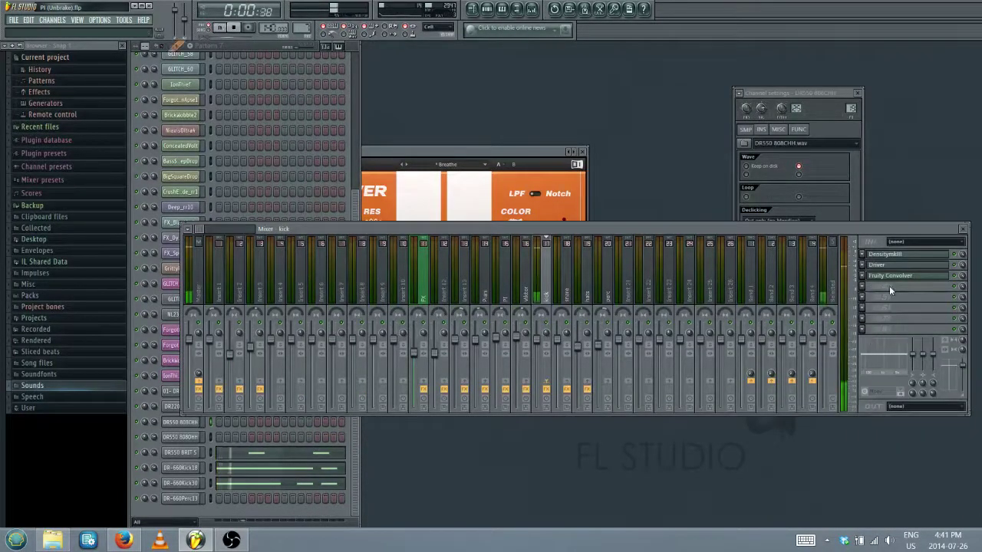
# Step: Readjust the frequency, resonance and distortion of Driver's Breathe preset while the pattern plays
pyautogui.click(883, 270)
pyautogui.click(884, 270)
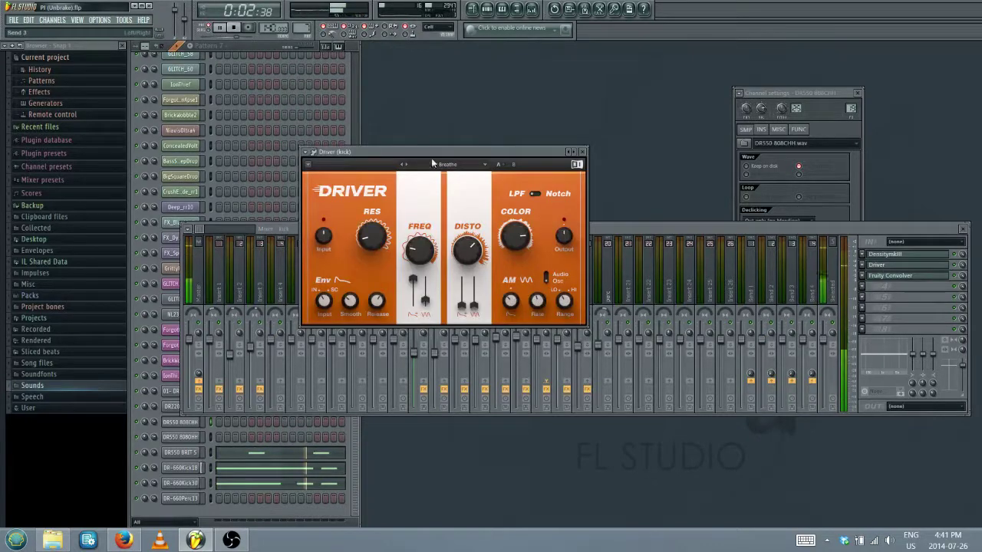
pyautogui.moveTo(400, 249); pyautogui.dragTo(399, 265)
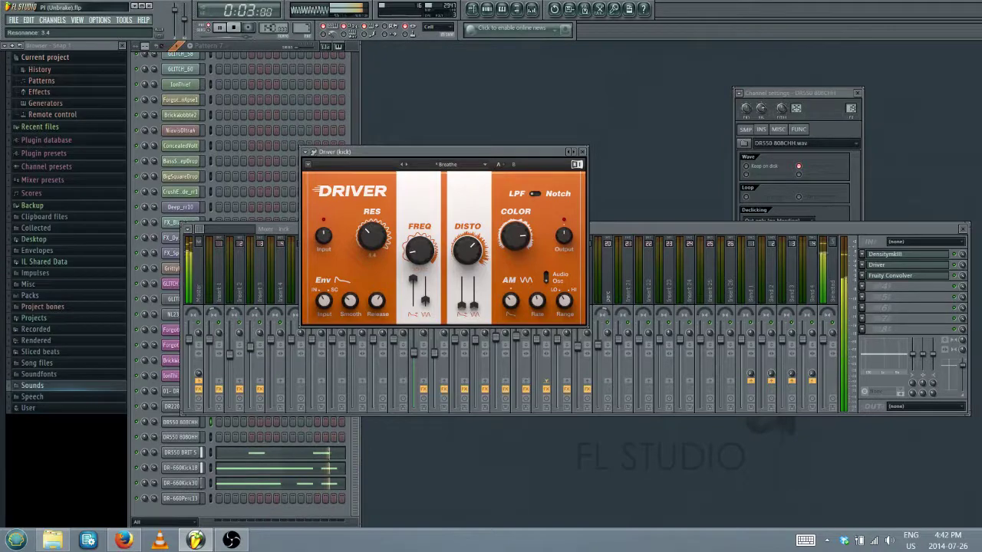
pyautogui.moveTo(419, 250); pyautogui.dragTo(419, 257)
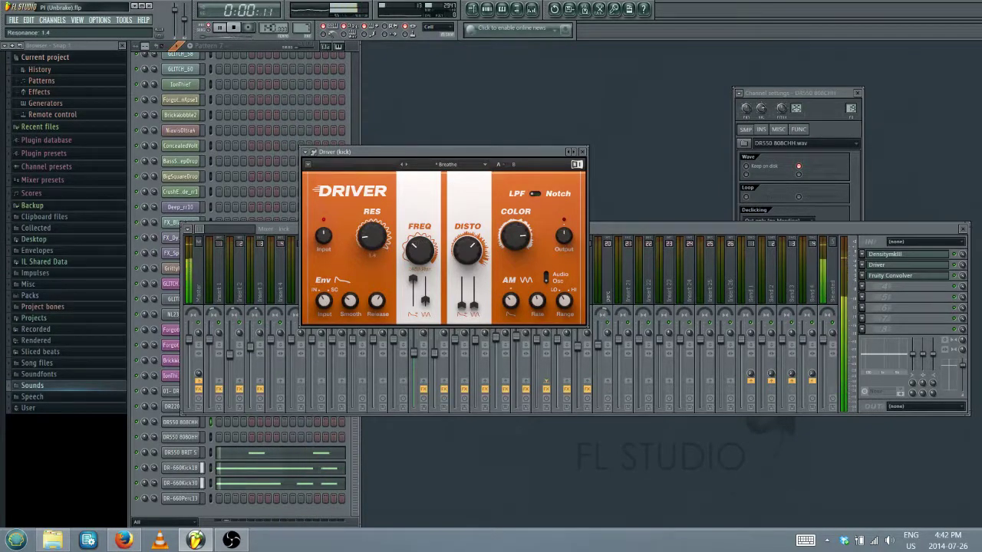
pyautogui.moveTo(371, 236); pyautogui.dragTo(371, 223)
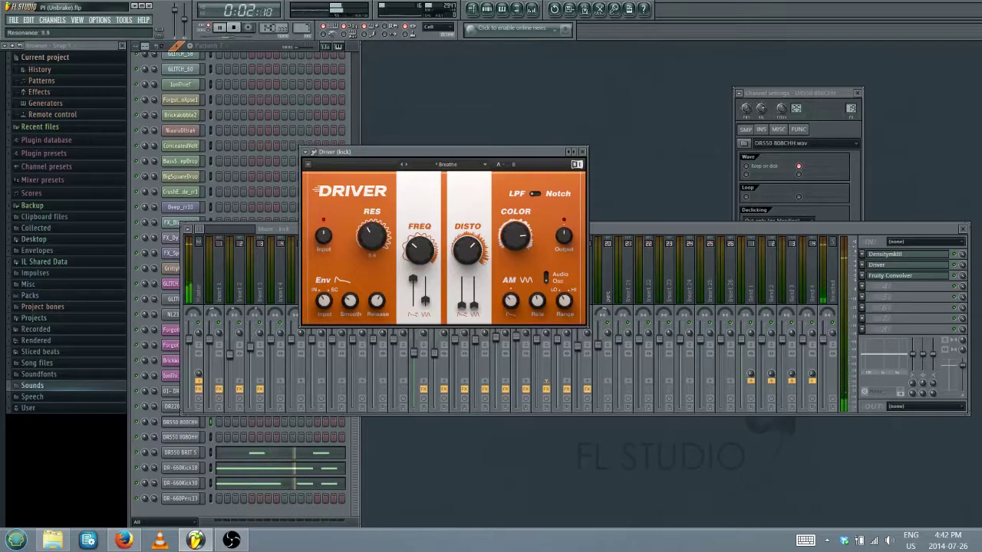
pyautogui.moveTo(467, 250); pyautogui.dragTo(468, 231)
# Step: Load Driver's Broken Converter preset, reduce its resonance and set its frequency to about 1.3 kHz
pyautogui.click(406, 164)
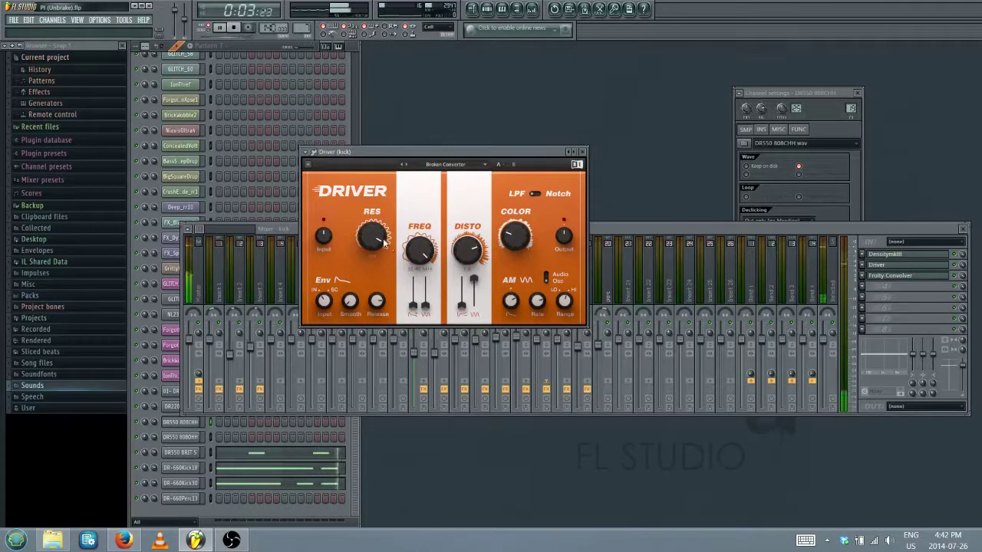
pyautogui.moveTo(420, 250); pyautogui.dragTo(419, 244)
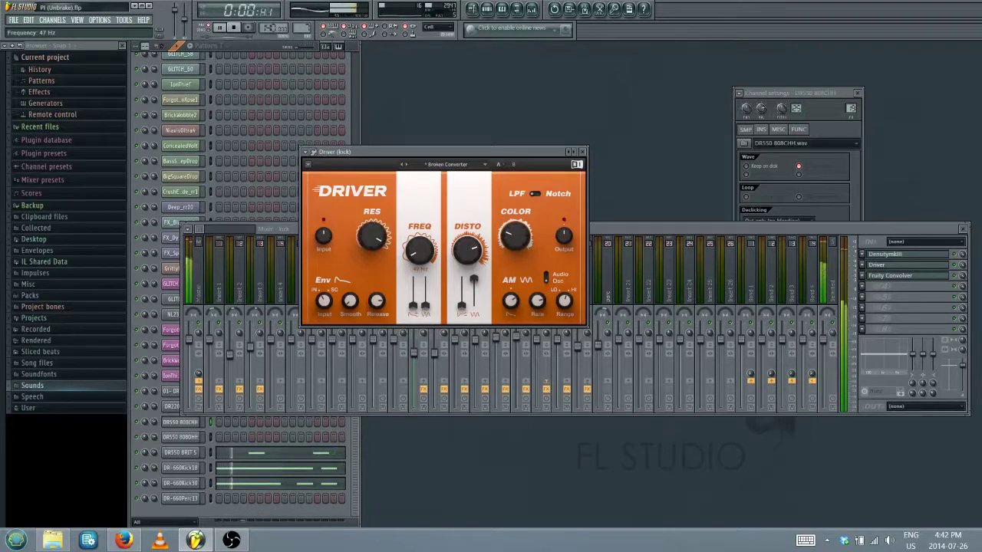
pyautogui.moveTo(419, 244); pyautogui.dragTo(420, 239)
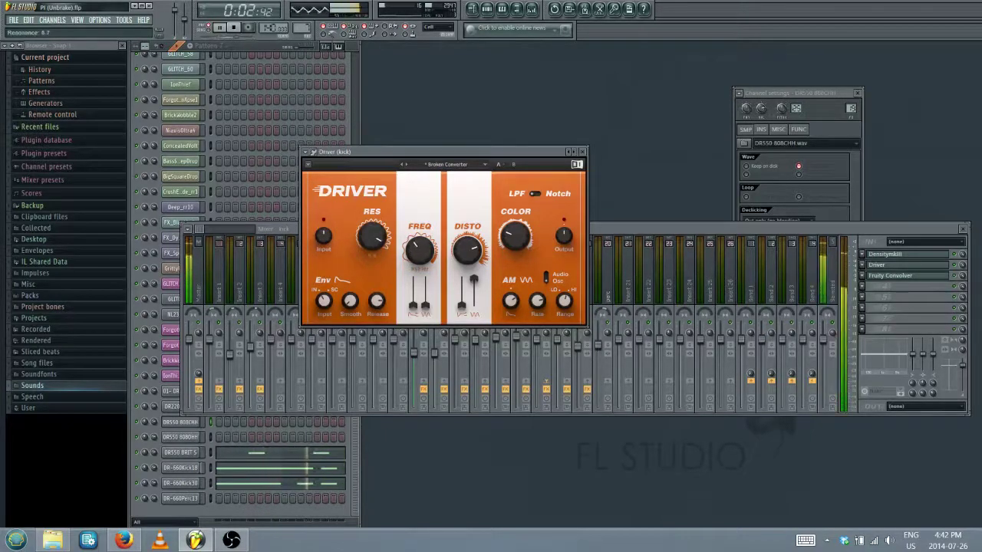
pyautogui.moveTo(420, 238); pyautogui.dragTo(420, 233)
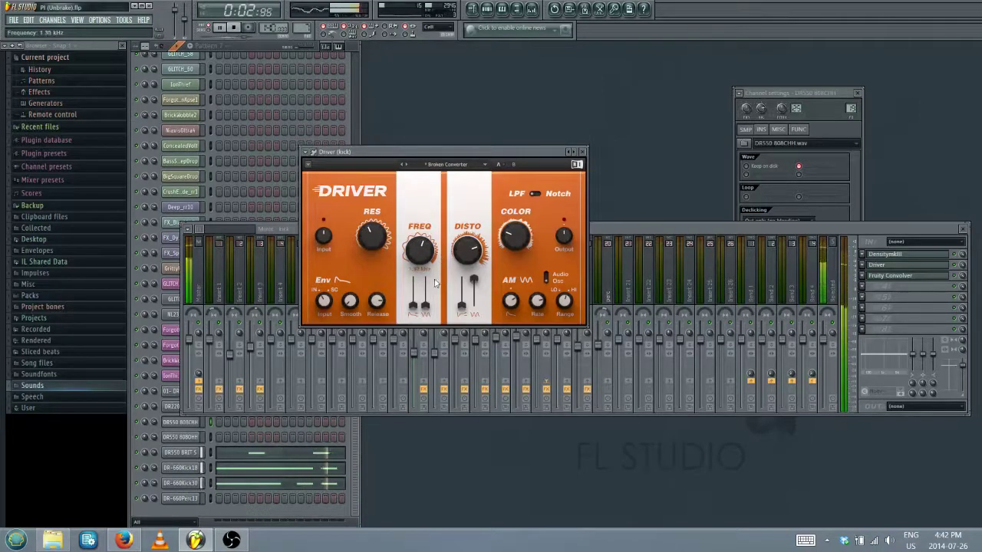
# Step: Audition the Driver presets from Crispy Hats and Crushed to Deep Fried, and set Deep Fried's resonance to 2.0
pyautogui.click(407, 167)
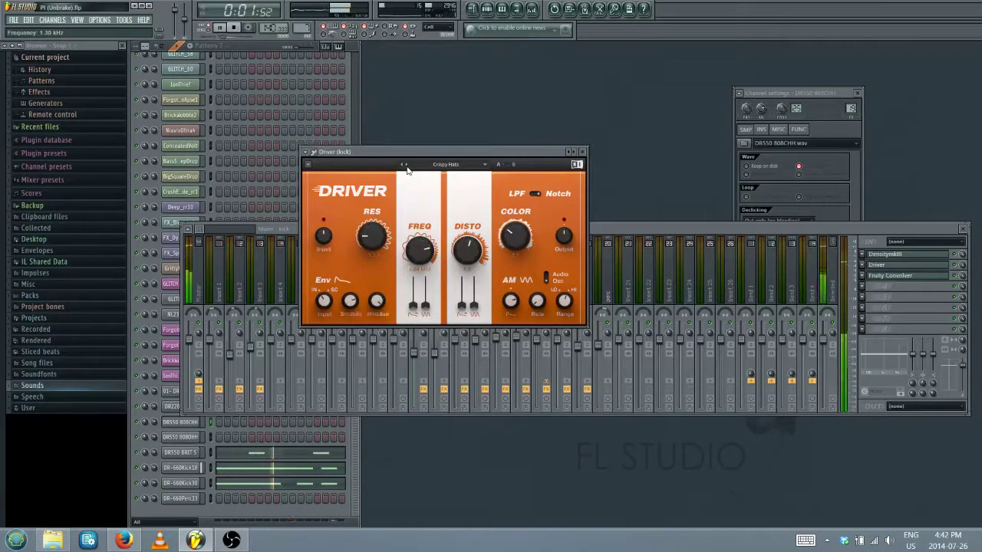
pyautogui.click(407, 167)
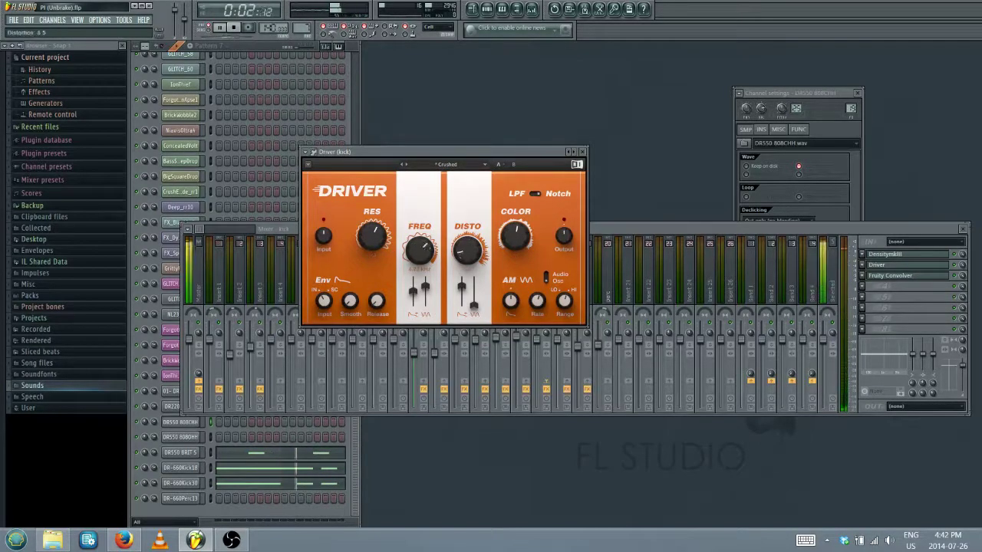
pyautogui.click(406, 165)
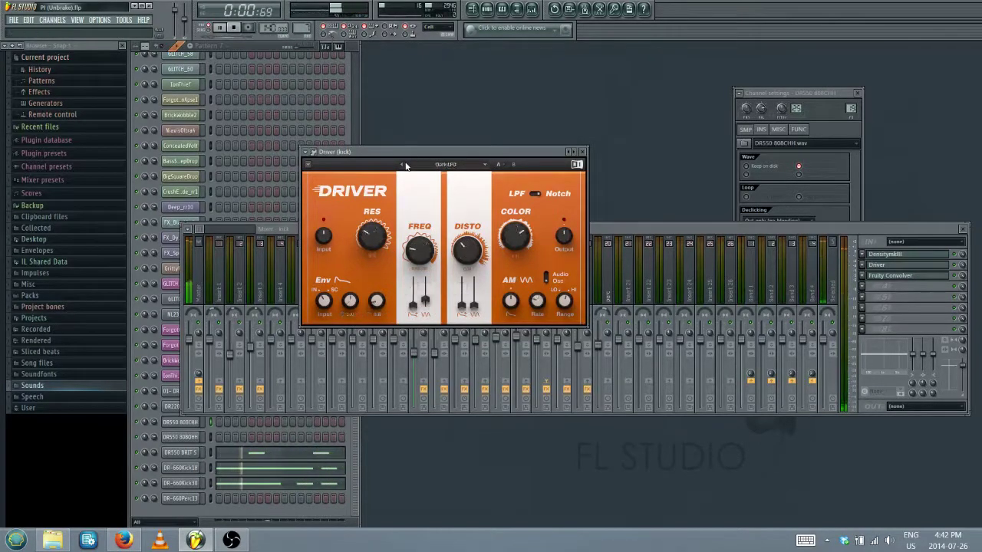
pyautogui.moveTo(420, 249); pyautogui.dragTo(386, 239)
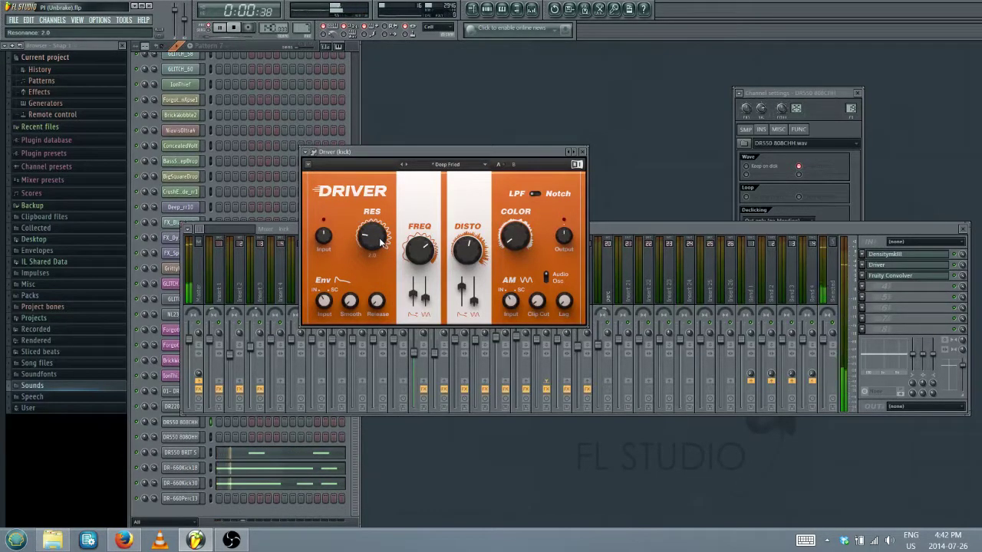
# Step: Close Driver, stop playback and move Driver above DensitymkIII to the first slot of the kick track
pyautogui.click(581, 151)
pyautogui.press('space')
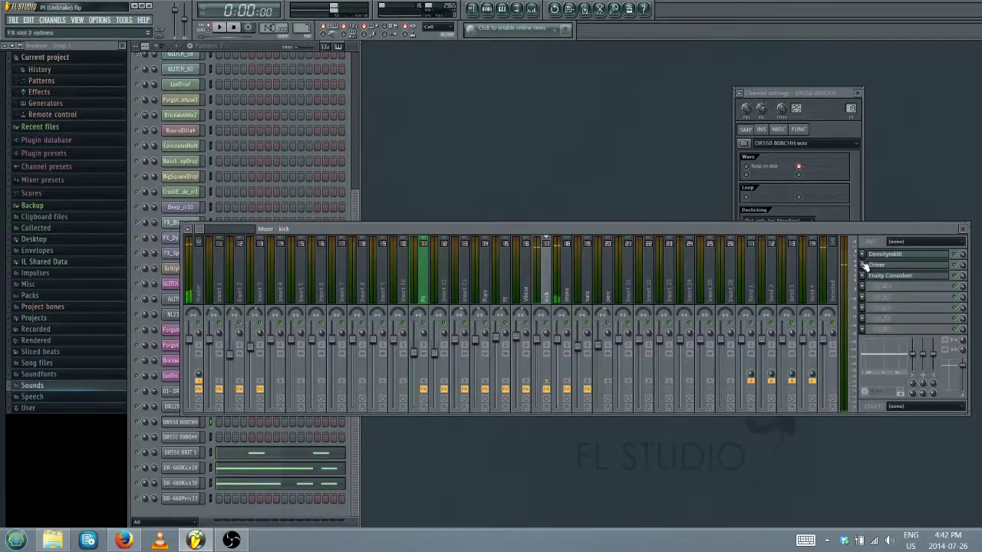
pyautogui.click(862, 265)
pyautogui.click(882, 464)
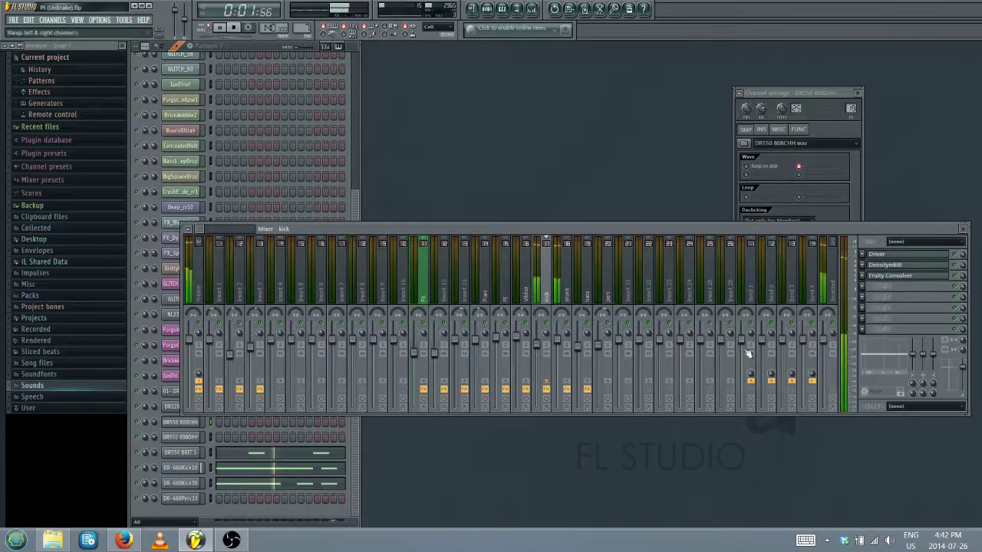
# Step: Add Fruity Parametric EQ 2 to the kick track's fourth effect slot, after Fruity Convolver, and reposition its window
pyautogui.click(865, 286)
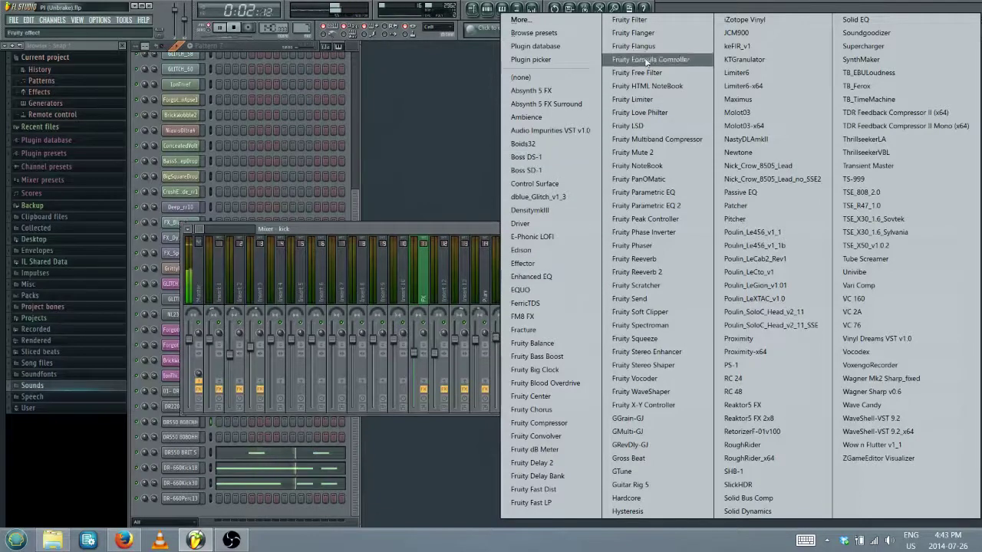
pyautogui.click(646, 206)
pyautogui.moveTo(357, 197); pyautogui.dragTo(449, 201)
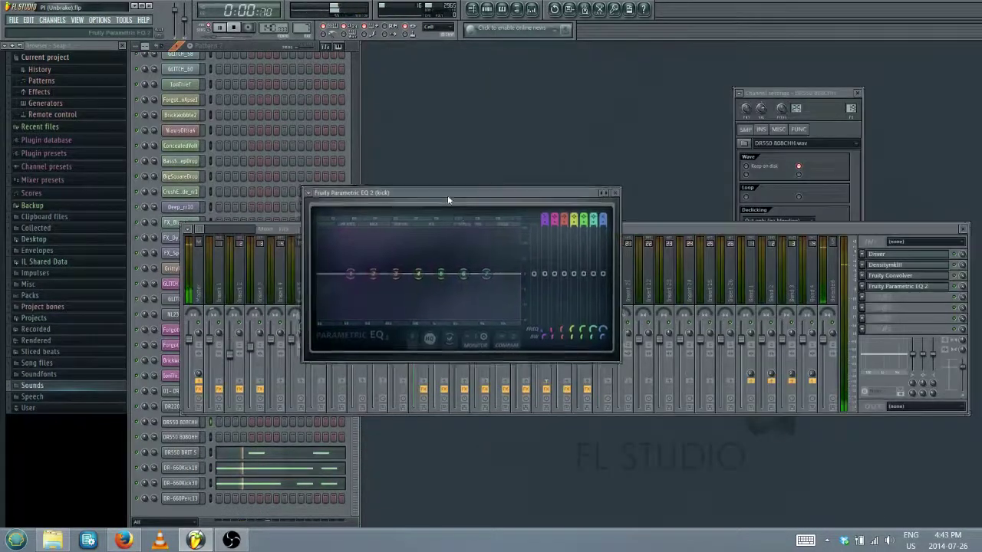
# Step: Shape the kick's EQ by cutting band 1, boosting band 2, dipping the mids and raising band 6 2.4 dB at about 5.7 kHz
pyautogui.moveTo(349, 274); pyautogui.dragTo(326, 293)
pyautogui.moveTo(377, 272); pyautogui.dragTo(368, 270)
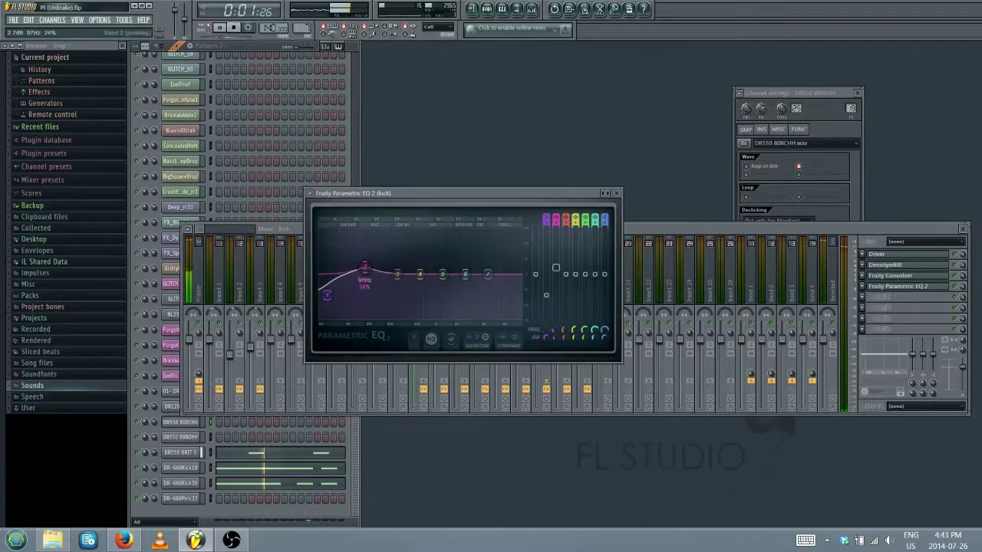
pyautogui.moveTo(465, 274); pyautogui.dragTo(512, 281)
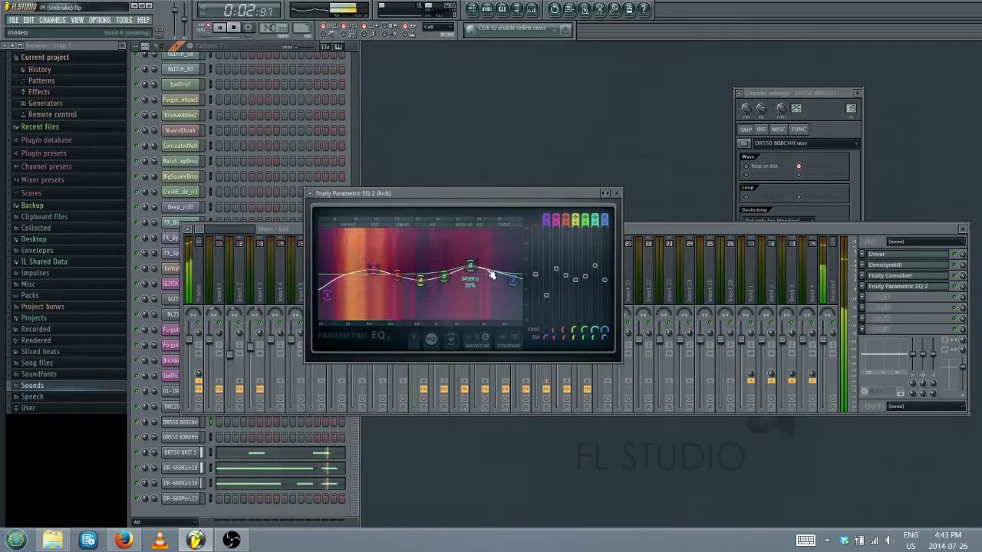
pyautogui.moveTo(470, 265)
pyautogui.mouseDown()
pyautogui.moveTo(493, 262)
pyautogui.moveTo(482, 267)
pyautogui.mouseUp()
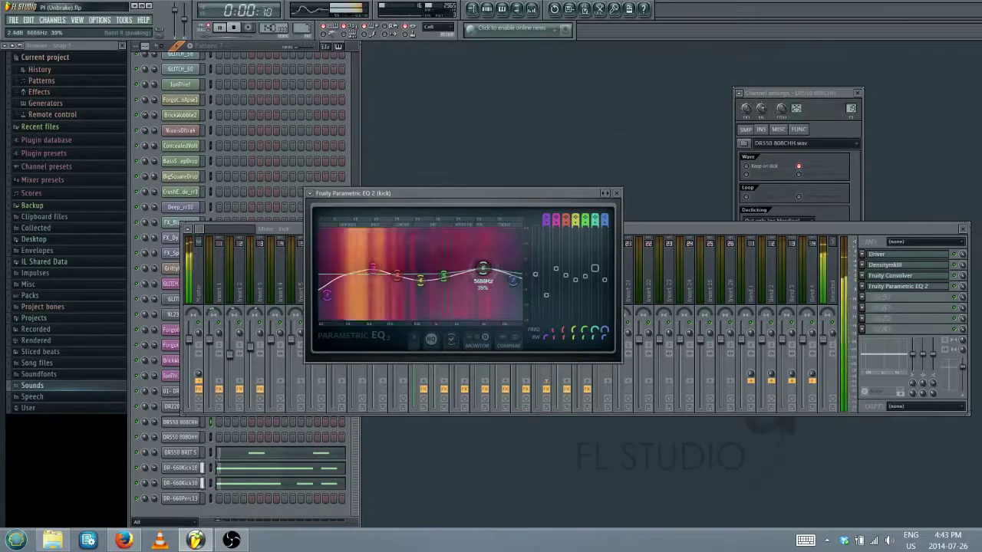
# Step: Close the kick's EQ window and add Fruity Parametric EQ 2 to the snare track's third effect slot
pyautogui.click(615, 193)
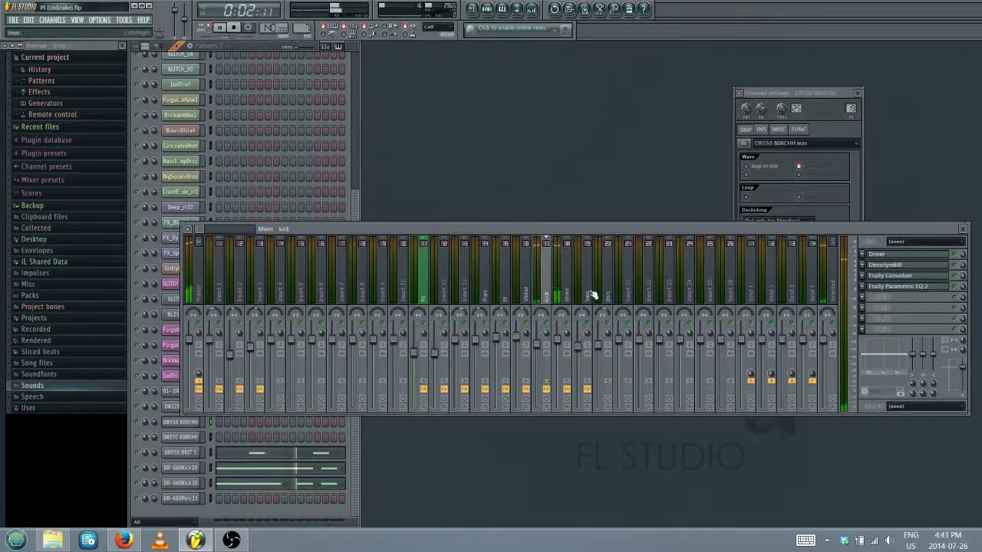
pyautogui.click(567, 285)
pyautogui.click(864, 278)
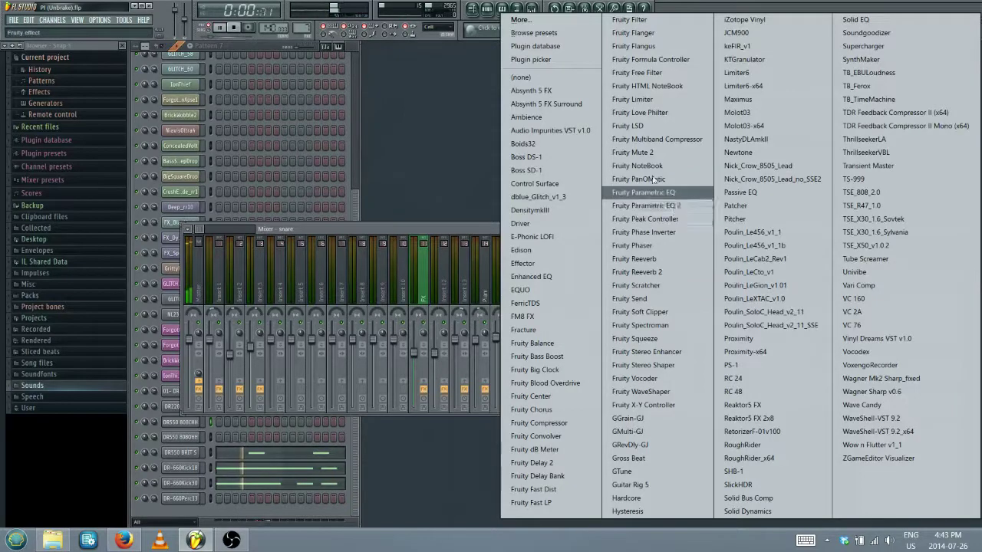
pyautogui.click(655, 205)
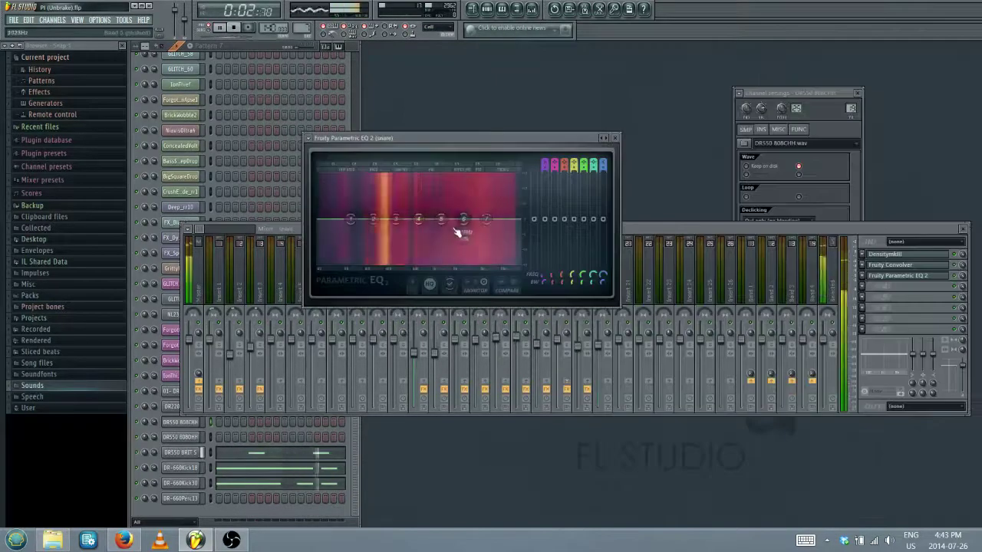
# Step: Shape the snare's EQ by raising the high shelf at about 4.7 kHz and cutting band 1 14.6 dB at 56 Hz, then close it
pyautogui.moveTo(486, 218)
pyautogui.mouseDown()
pyautogui.moveTo(468, 220)
pyautogui.moveTo(475, 207)
pyautogui.mouseUp()
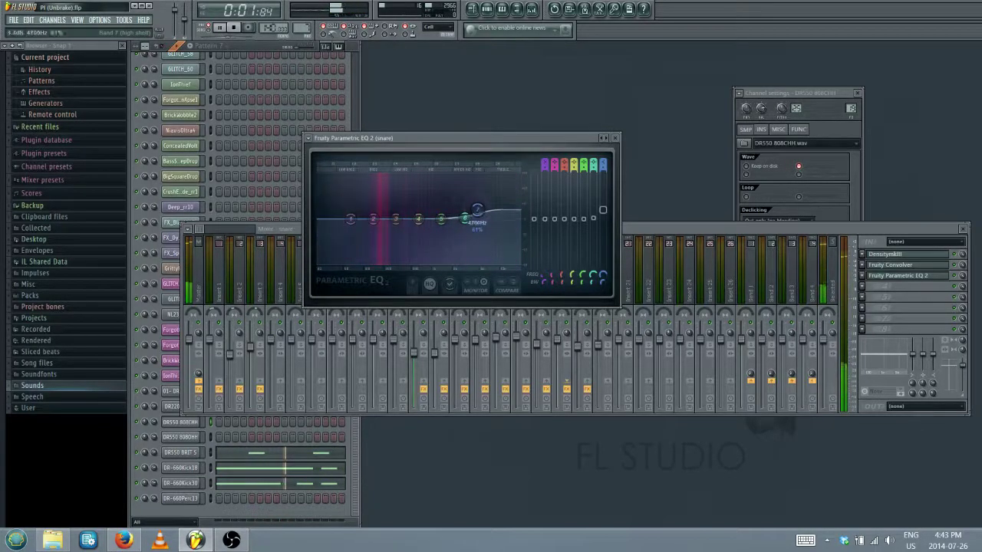
pyautogui.moveTo(374, 218); pyautogui.dragTo(346, 256)
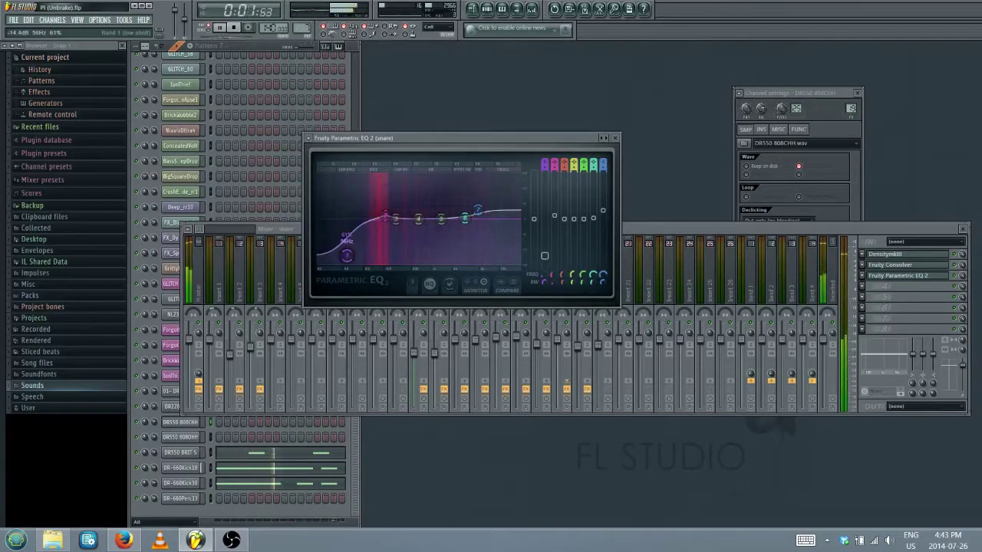
pyautogui.click(615, 139)
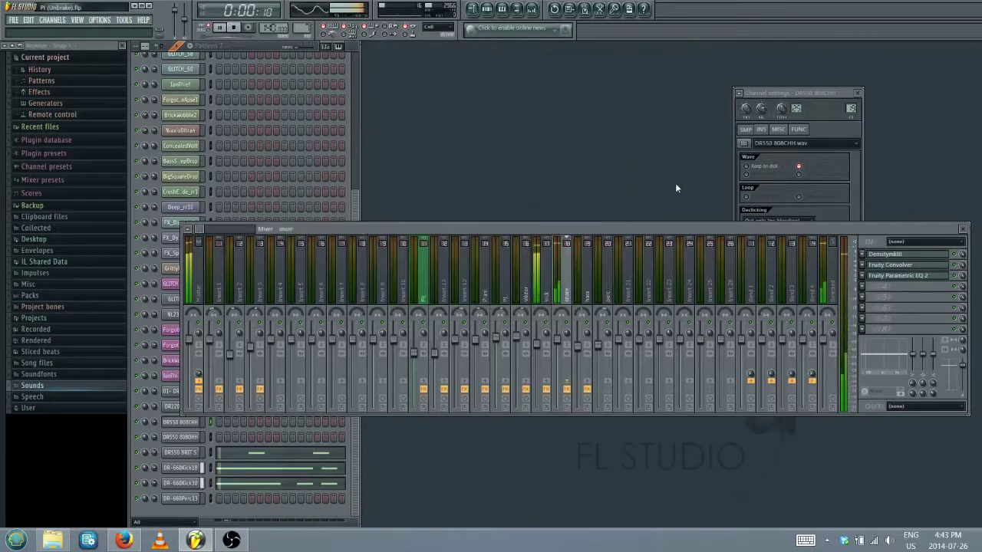
# Step: Add Fruity Parametric EQ 2 to the hats track's second effect slot, cutting band 1 deeply and slightly raising bands 6 and 7
pyautogui.click(587, 274)
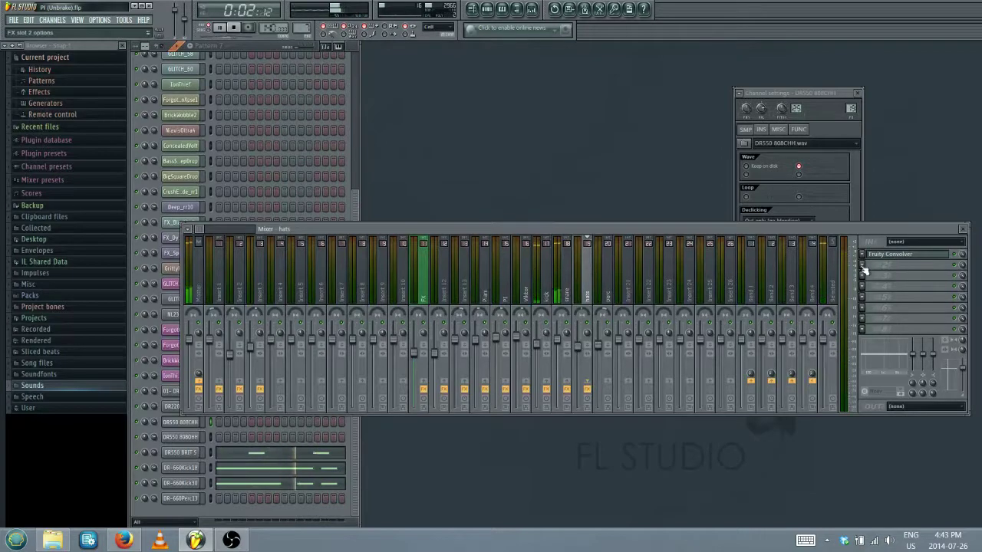
pyautogui.click(861, 266)
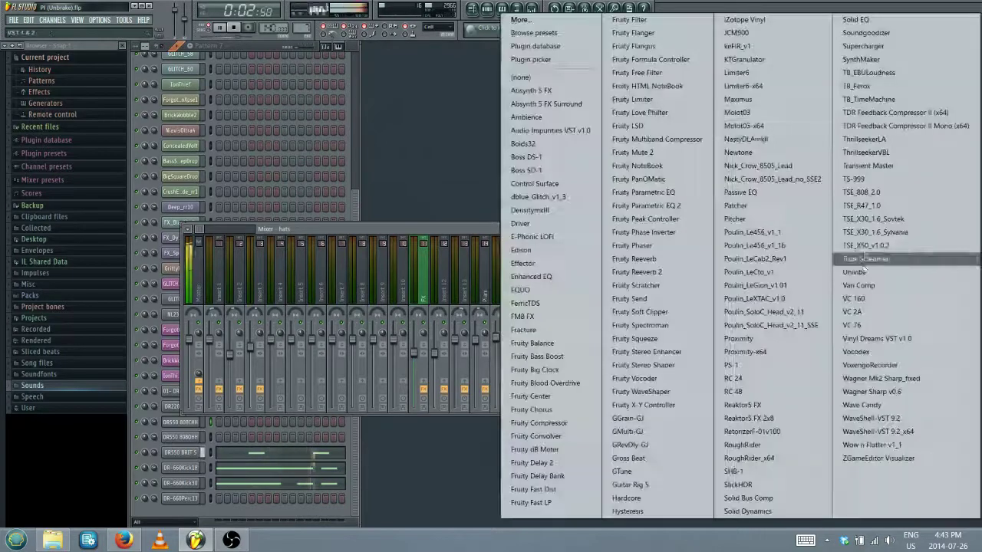
pyautogui.click(648, 206)
pyautogui.moveTo(210, 219); pyautogui.dragTo(228, 263)
pyautogui.moveTo(327, 221); pyautogui.dragTo(354, 217)
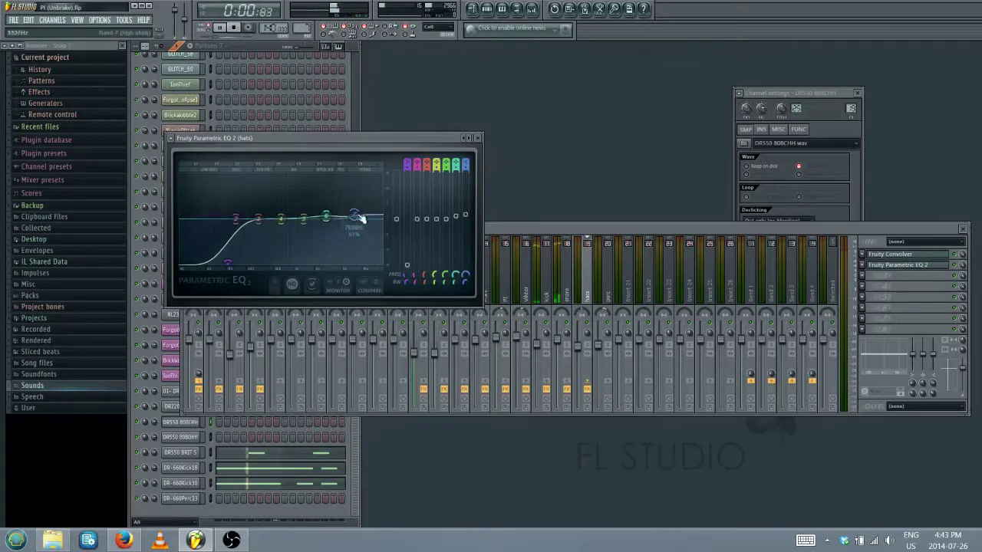
pyautogui.click(480, 138)
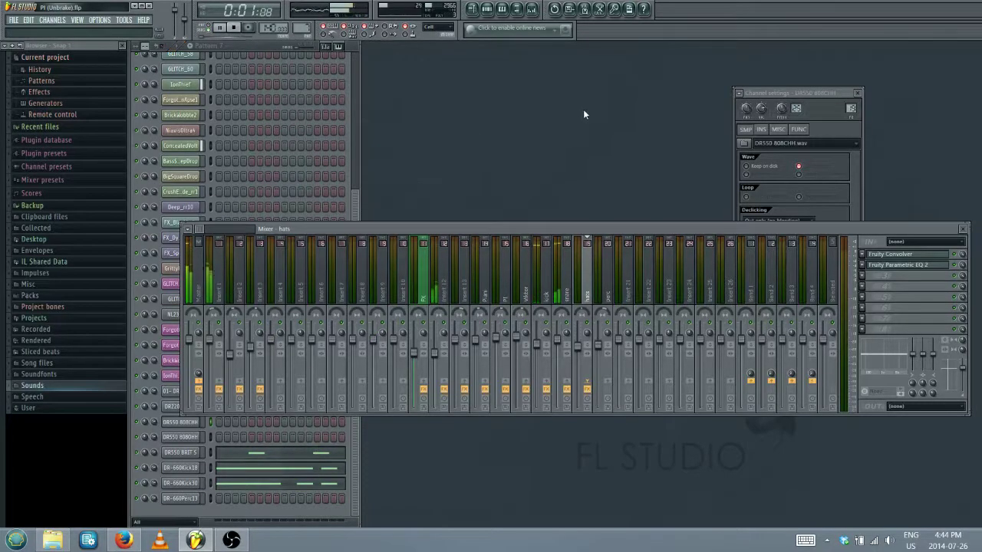
# Step: Stop playback and close the DR550 808CHH channel settings and the mixer
pyautogui.press('space')
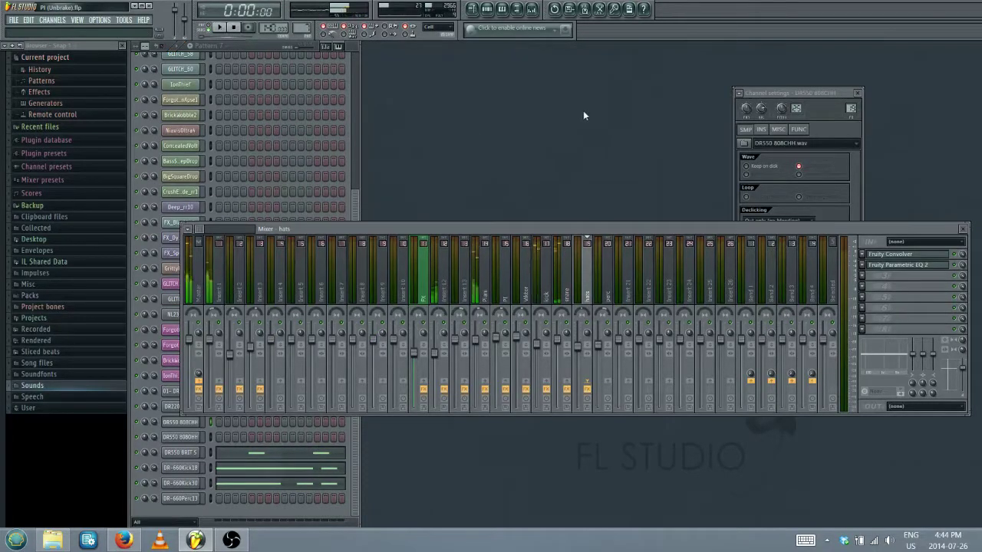
pyautogui.click(14, 20)
pyautogui.click(520, 148)
pyautogui.click(824, 93)
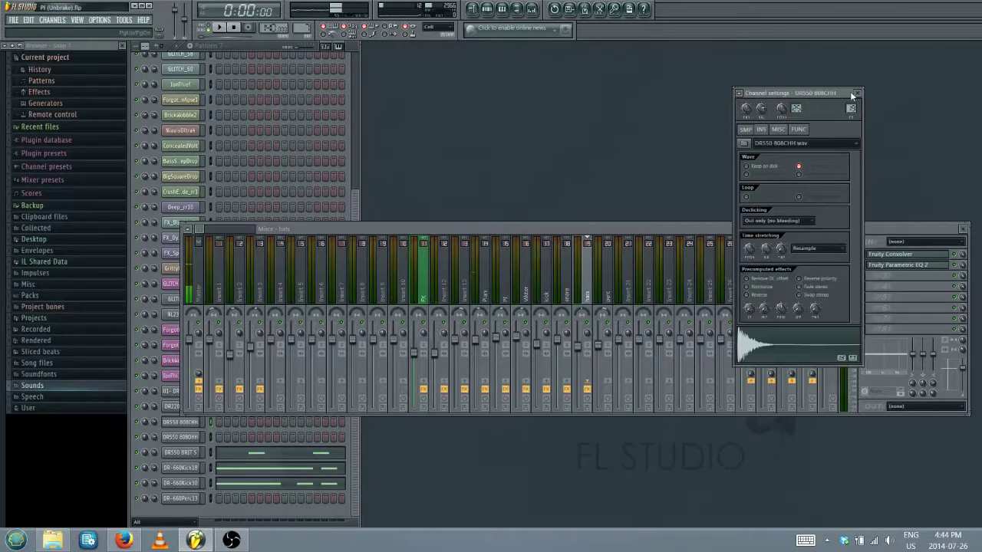
pyautogui.click(856, 94)
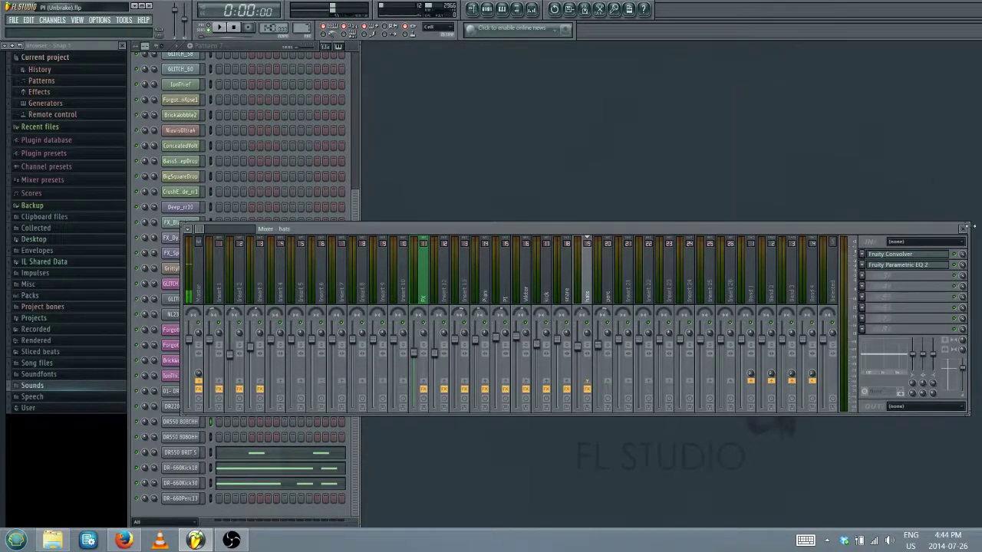
pyautogui.click(964, 229)
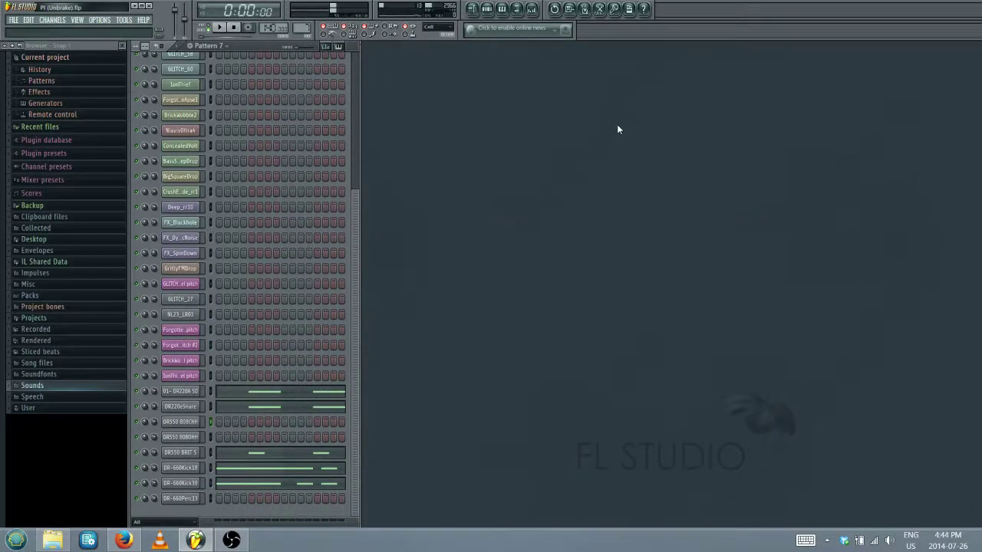
# Step: Open the playlist and play the song from about bar 21
pyautogui.click(479, 11)
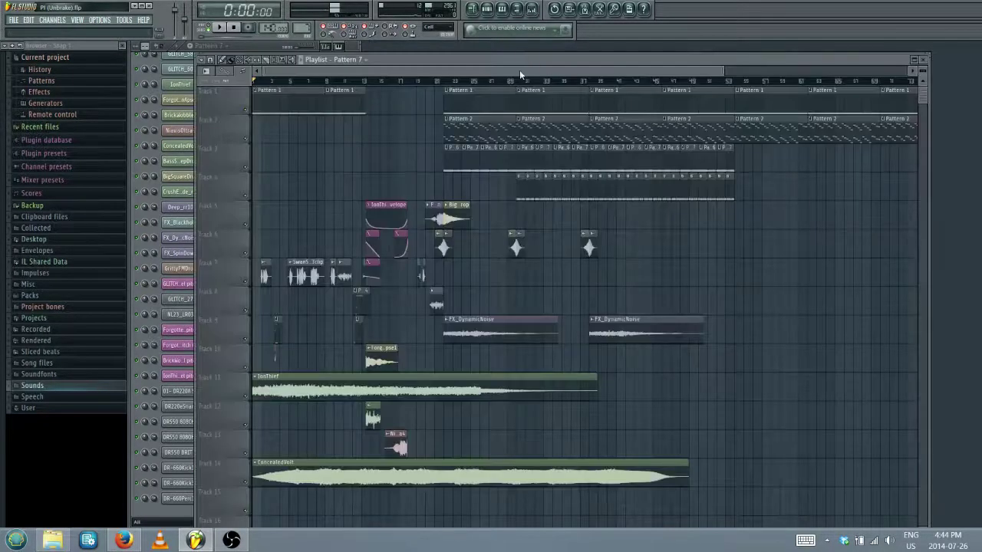
pyautogui.click(220, 28)
pyautogui.click(386, 82)
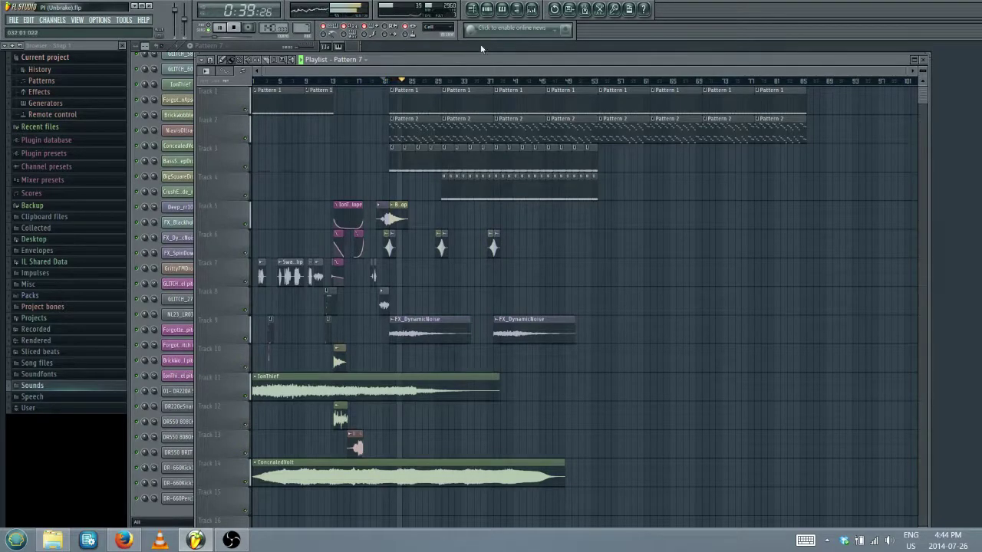
# Step: Load the IMP Lex - Cool Chamber impulse into the kick track's Fruity Convolver and close the effect window
pyautogui.click(531, 8)
pyautogui.click(543, 269)
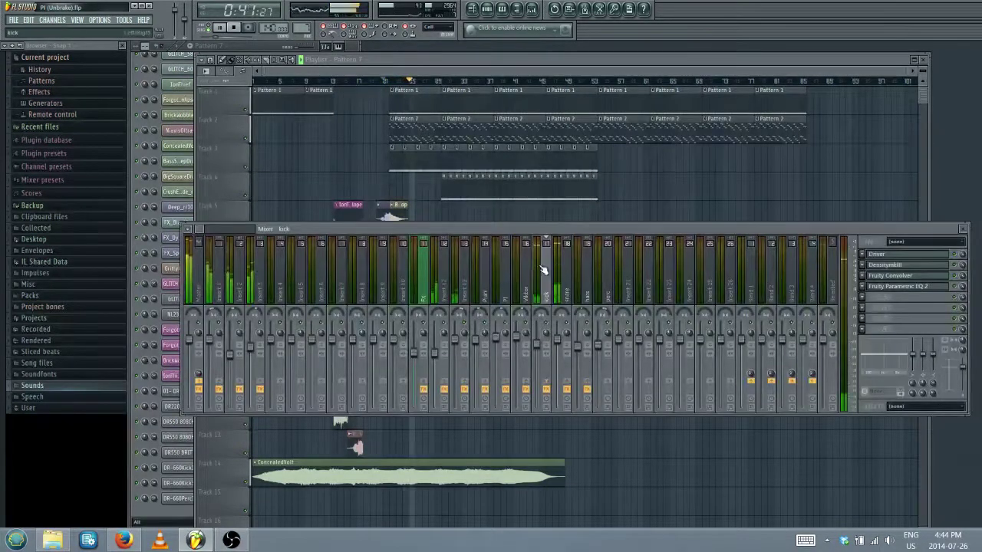
pyautogui.click(899, 276)
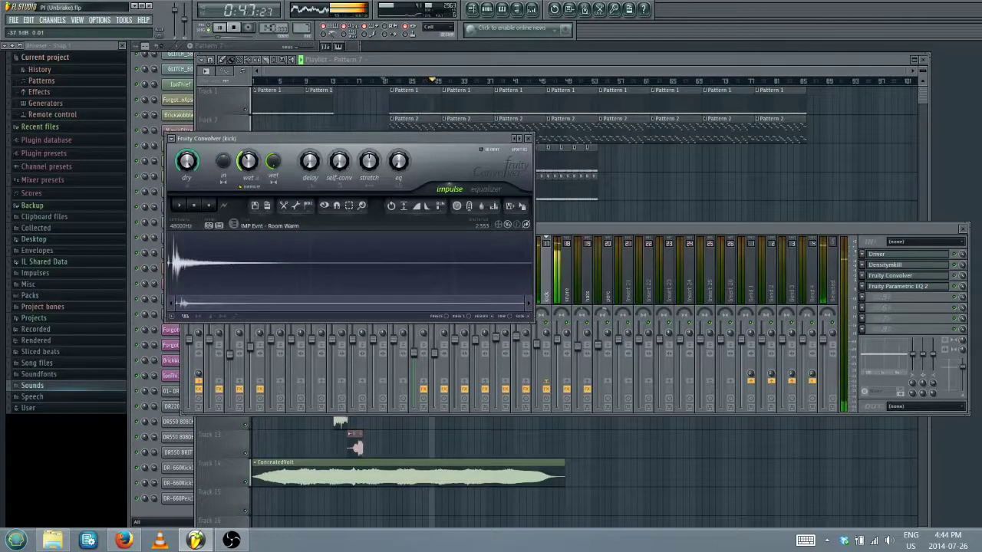
pyautogui.click(175, 316)
pyautogui.moveTo(201, 322)
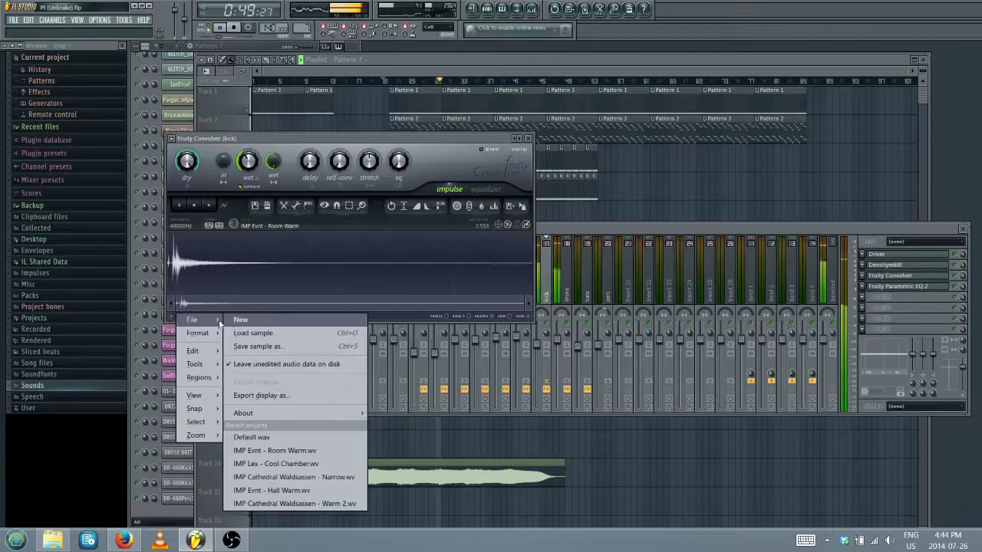
pyautogui.click(275, 463)
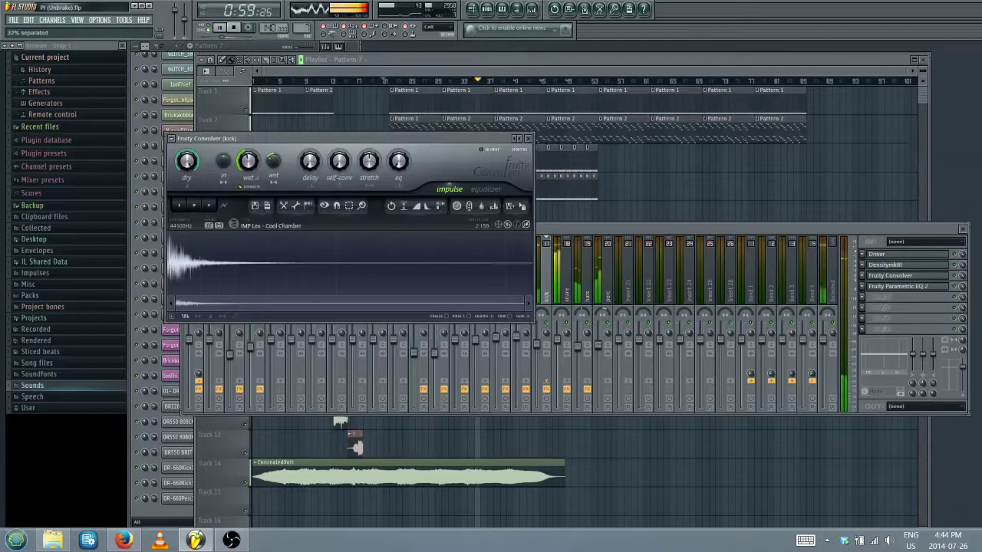
pyautogui.click(527, 138)
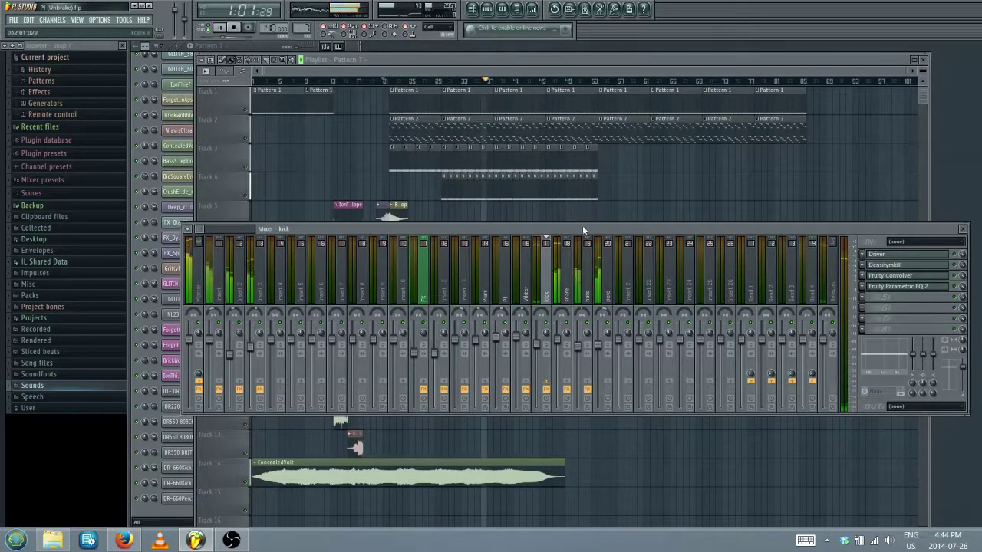
# Step: Close the mixer and save the project
pyautogui.moveTo(704, 227); pyautogui.dragTo(694, 226)
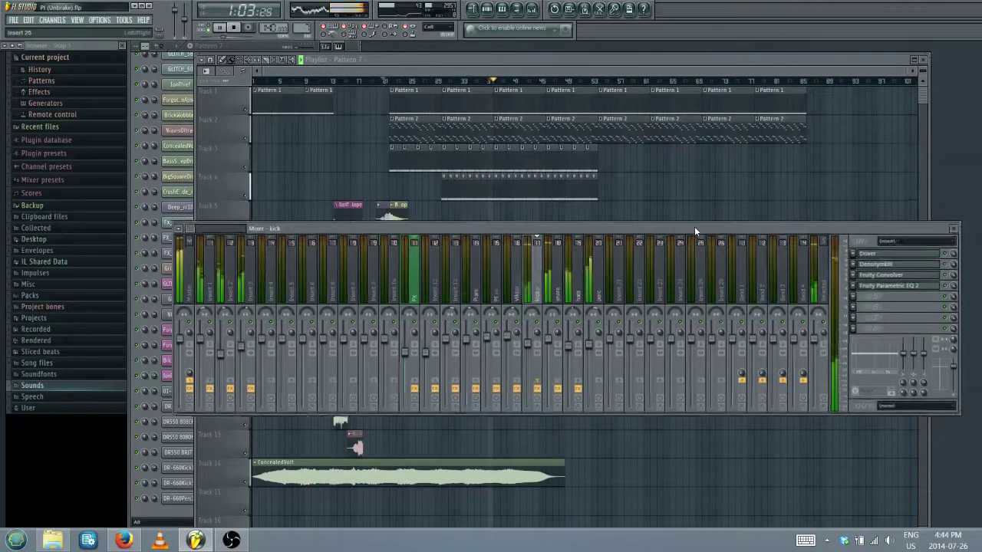
pyautogui.click(953, 228)
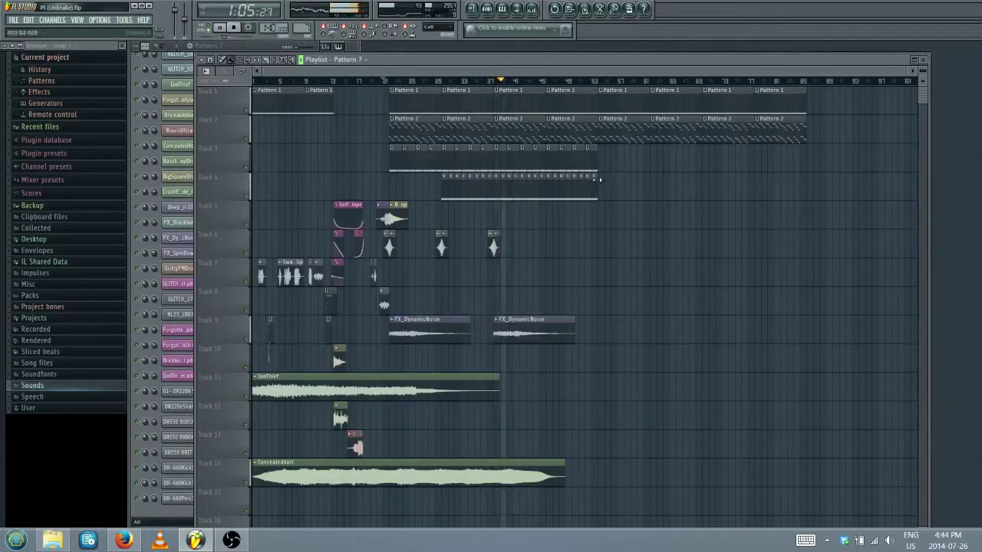
pyautogui.click(14, 19)
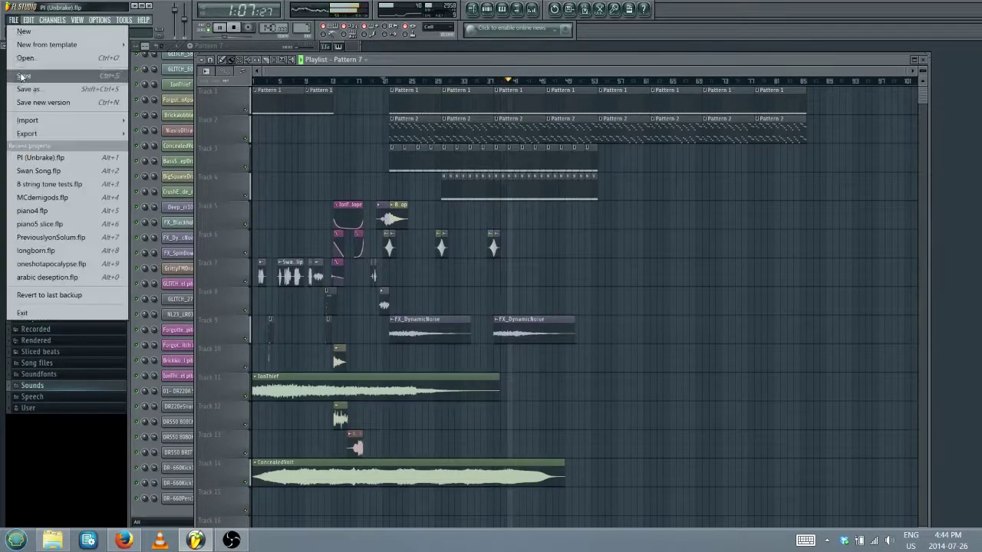
pyautogui.click(513, 26)
# Step: Stop playback, add dblue_Glitch_v1_3 to the hats track's third effect slot and reposition its window
pyautogui.click(539, 9)
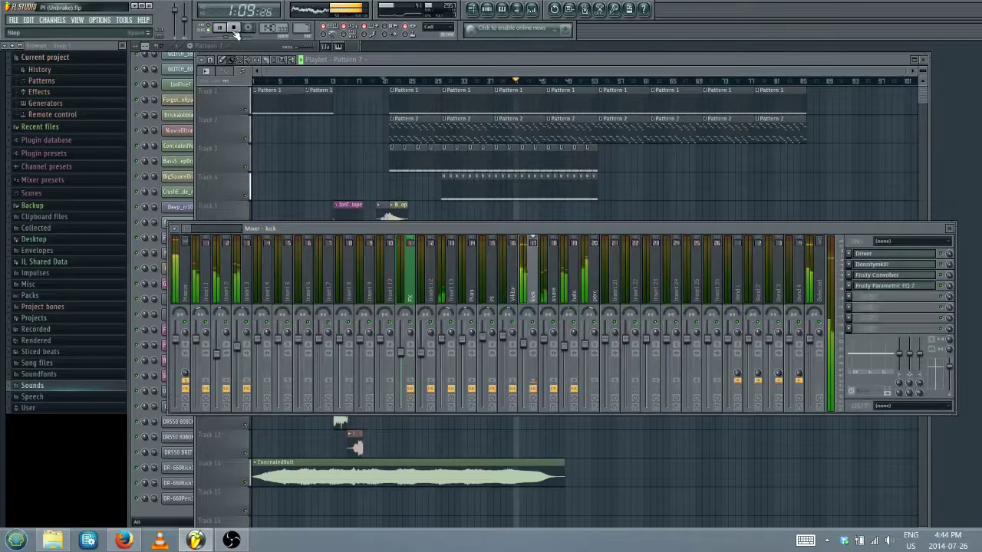
pyautogui.click(576, 286)
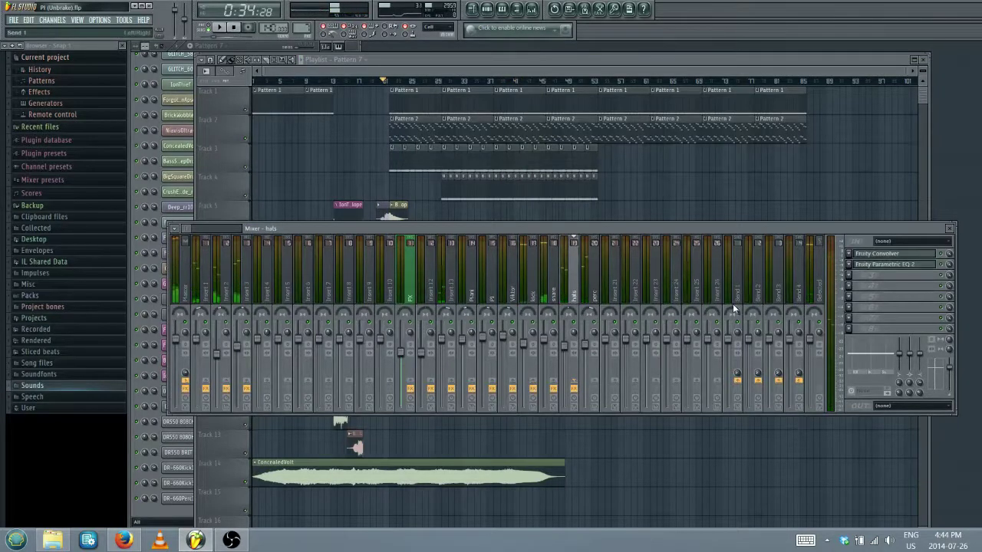
pyautogui.click(848, 278)
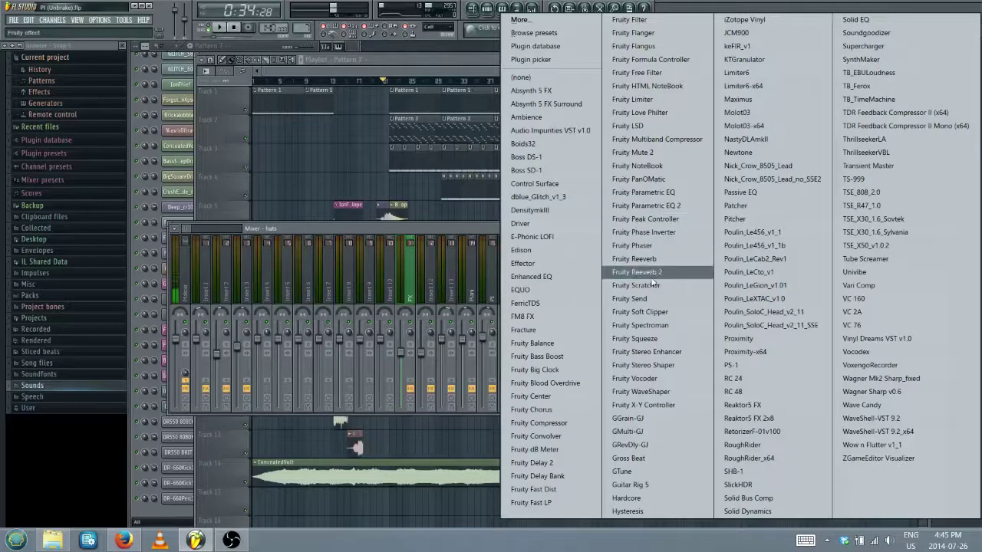
pyautogui.click(553, 197)
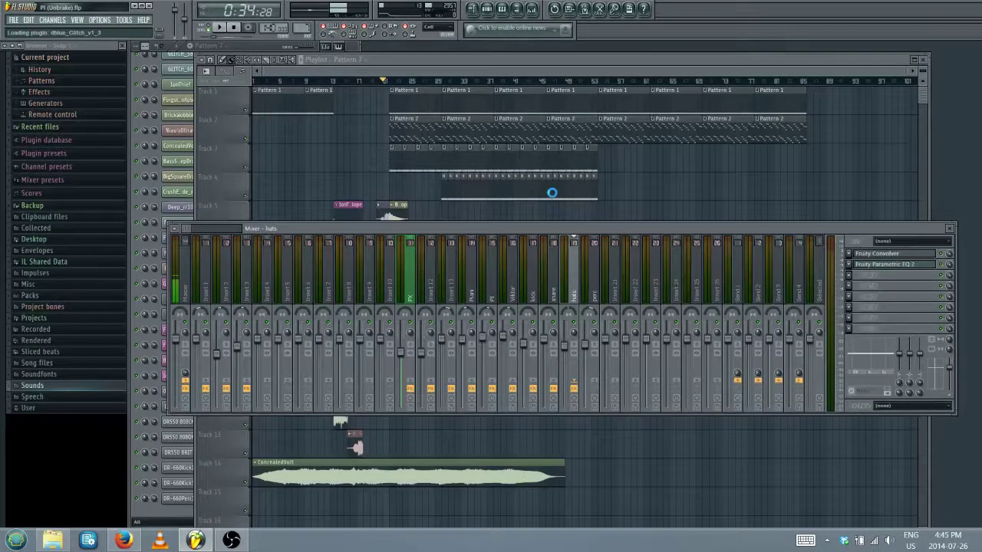
pyautogui.moveTo(484, 160); pyautogui.dragTo(661, 119)
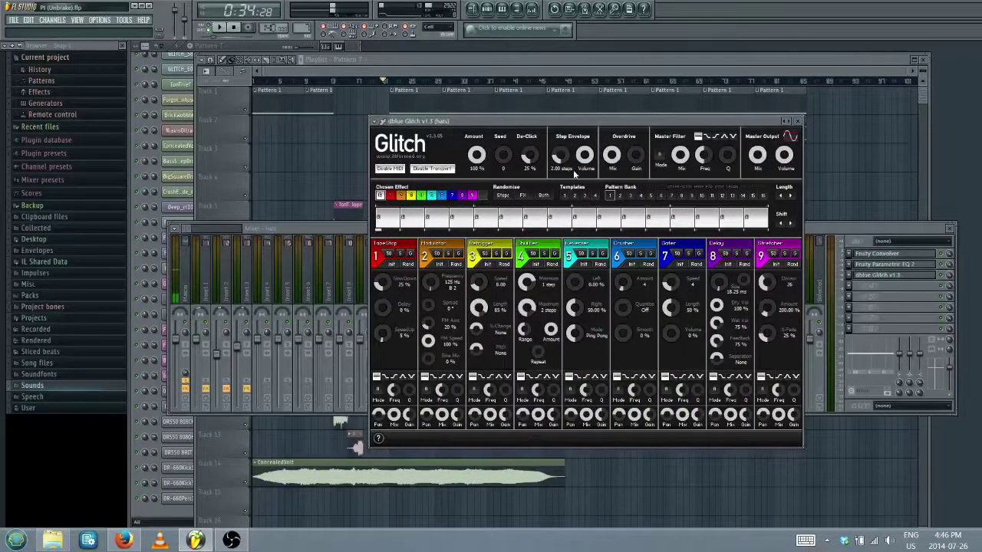
# Step: Check the audio device list and buffer settings in the ASIO4ALL control panel and close it
pyautogui.click(827, 540)
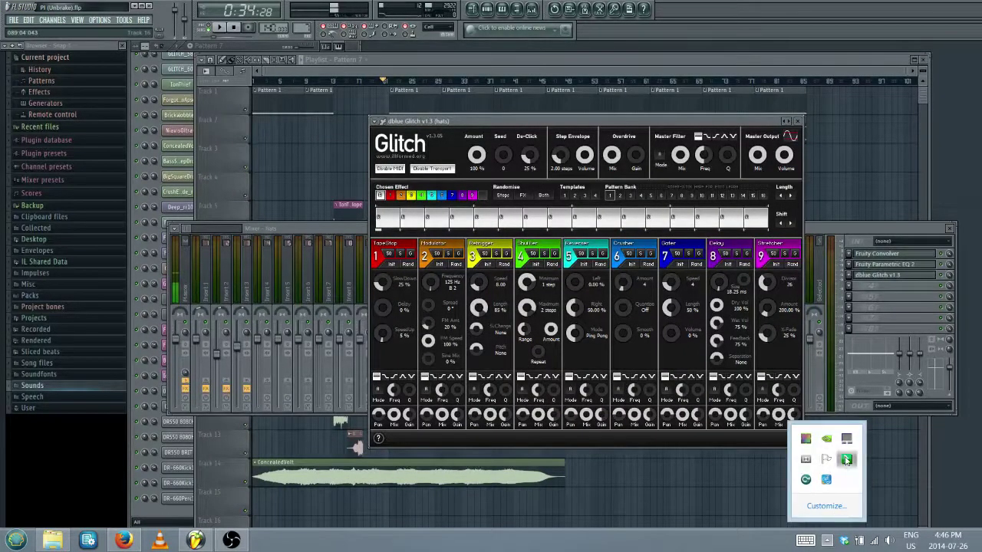
pyautogui.click(846, 459)
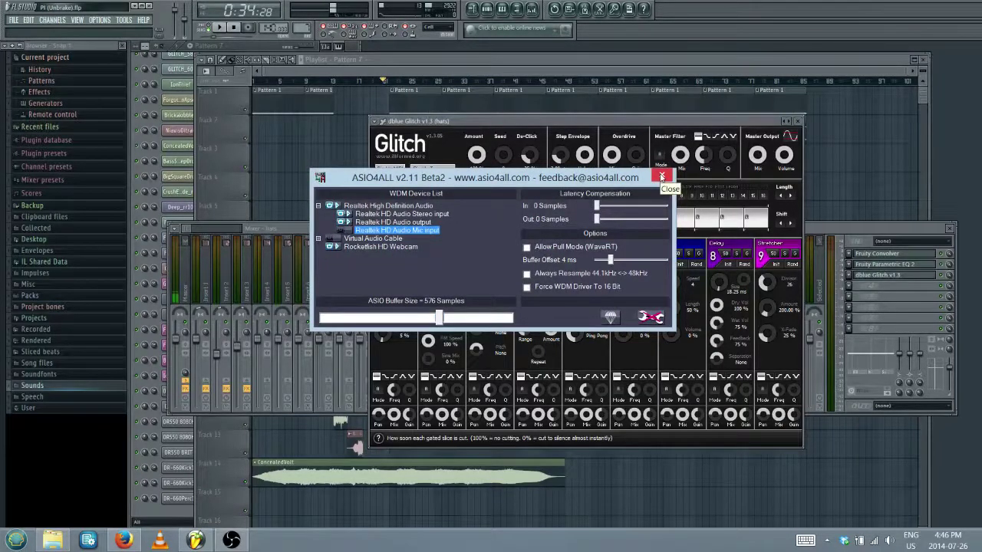
pyautogui.click(661, 177)
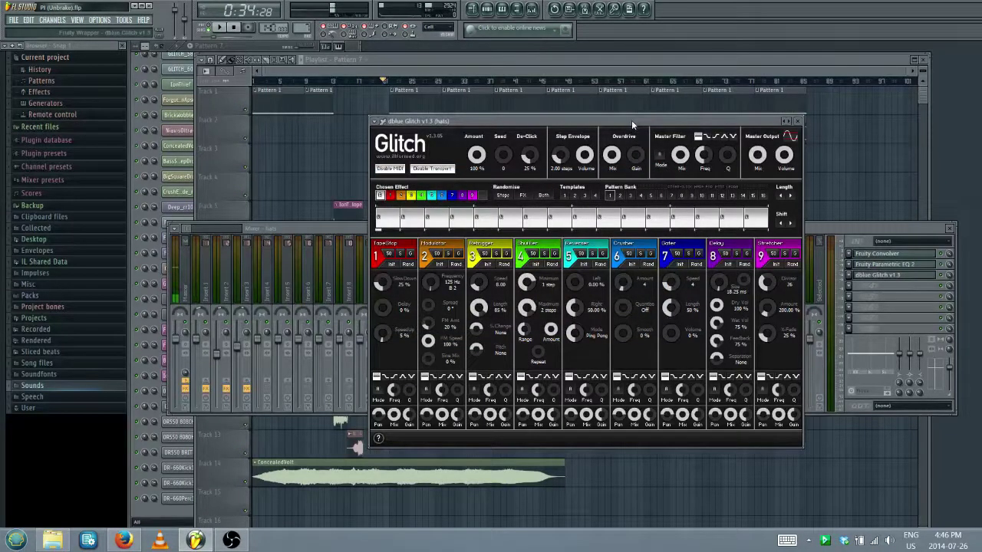
# Step: Load the stutter2 preset in the hats track's dblue Glitch
pyautogui.click(372, 121)
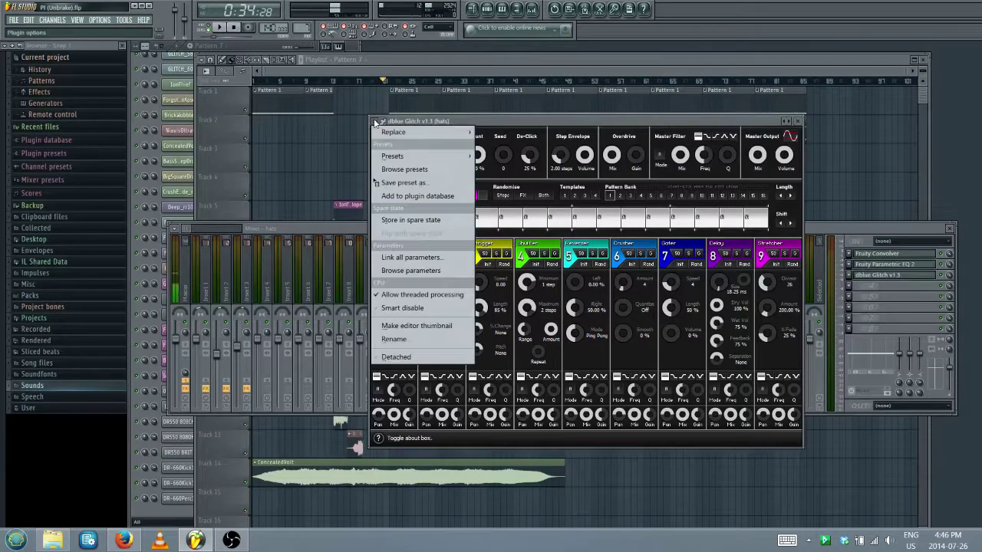
pyautogui.moveTo(460, 156)
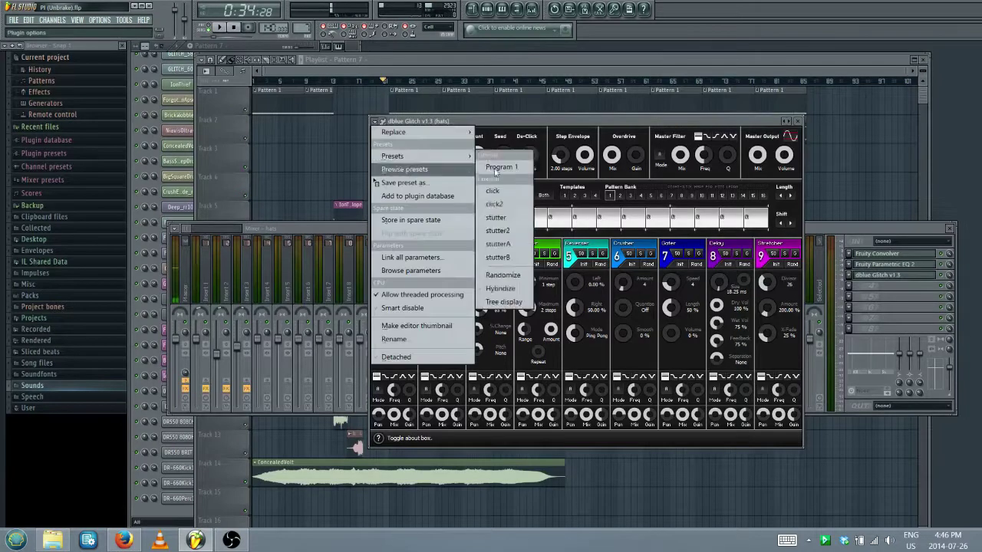
pyautogui.click(503, 234)
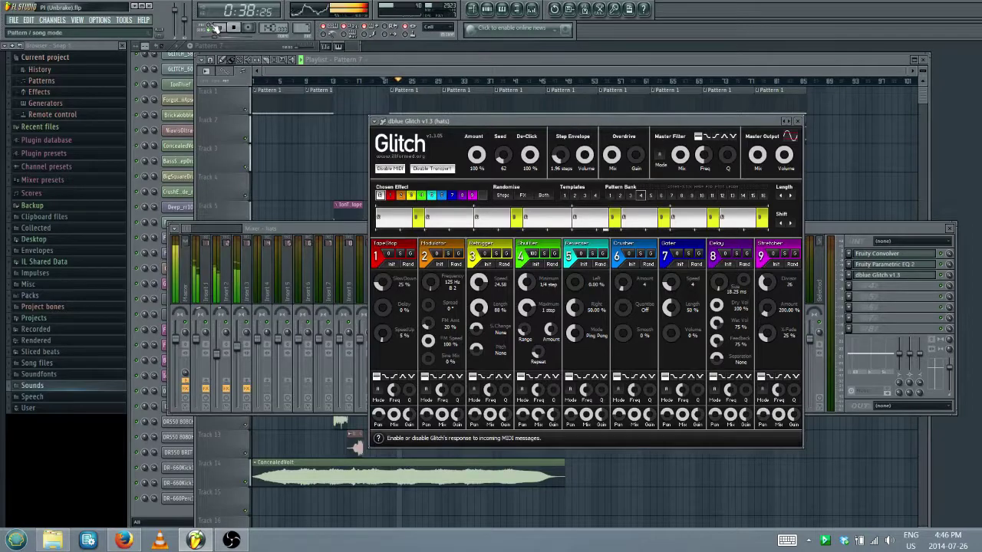
# Step: Play the song from about bar 30 and close the playlist and the hats' Glitch window
pyautogui.click(681, 109)
pyautogui.click(446, 82)
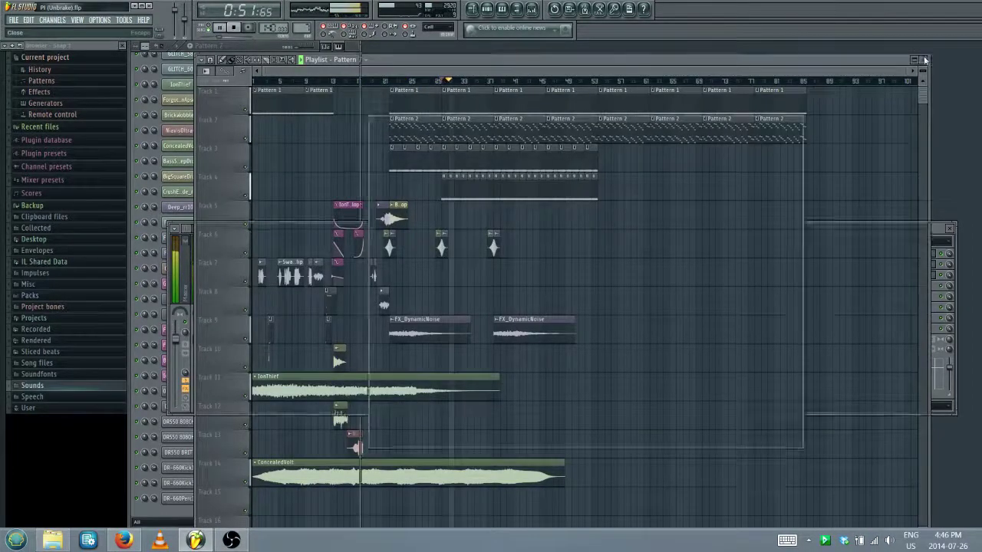
pyautogui.click(916, 61)
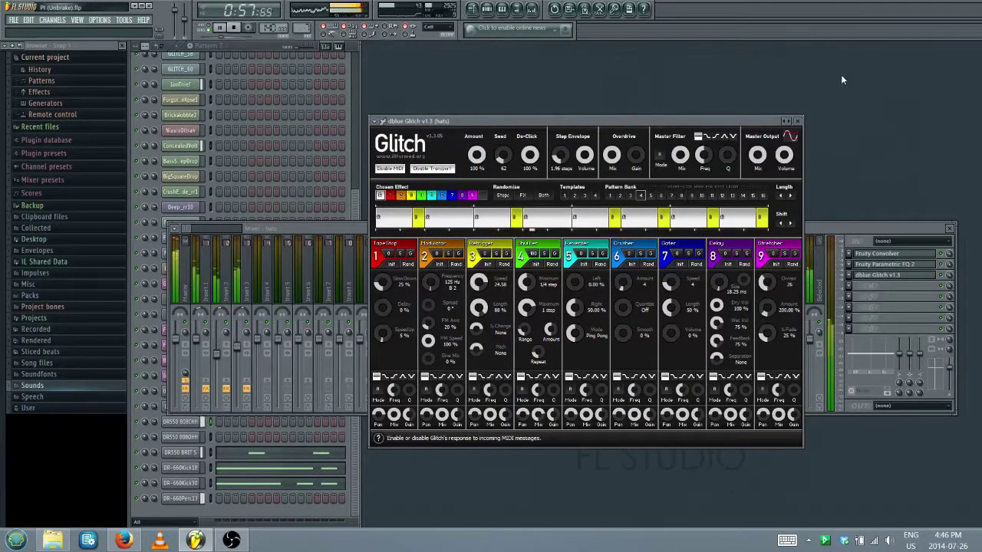
pyautogui.click(799, 122)
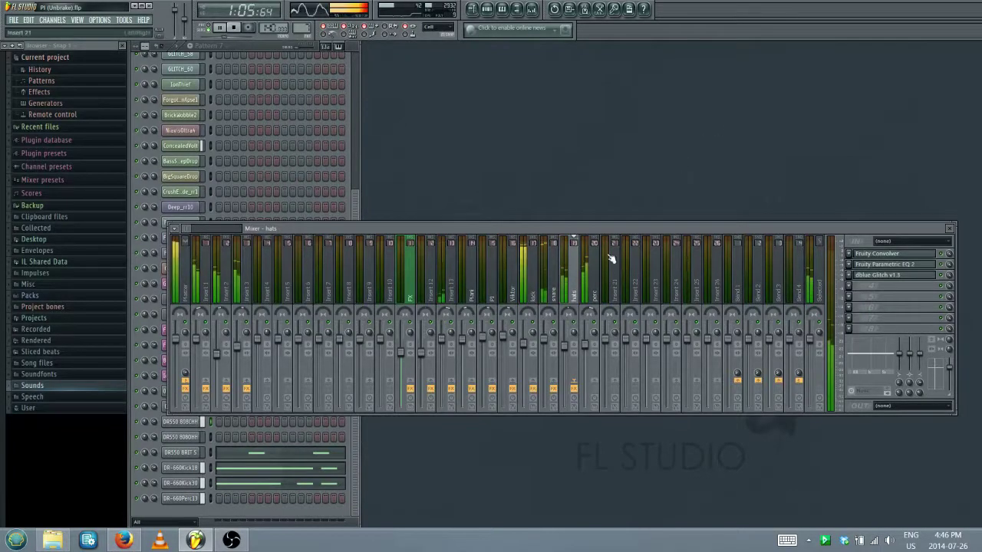
# Step: Add the Driver plugin to the hats track's fourth effect slot and reposition its window
pyautogui.click(850, 288)
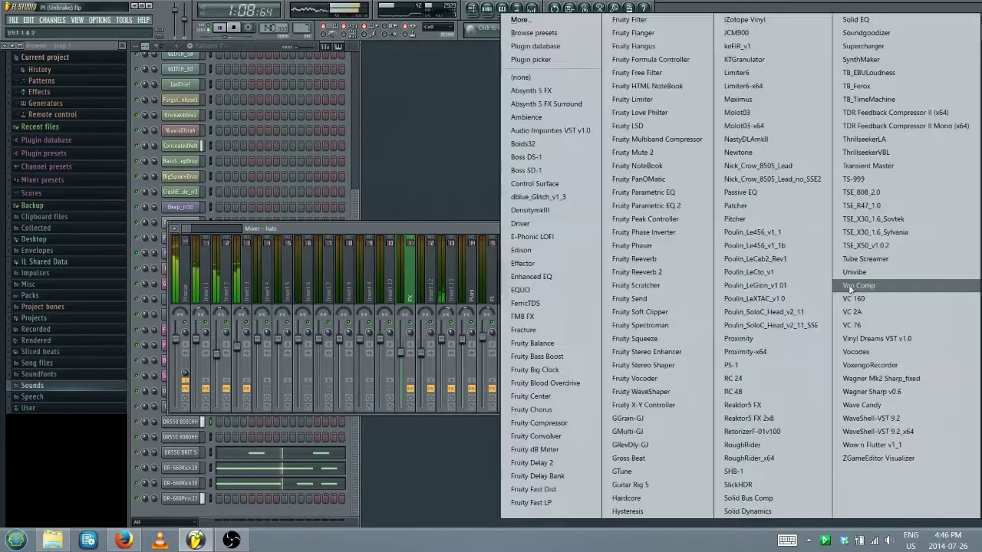
pyautogui.click(552, 221)
pyautogui.moveTo(319, 192); pyautogui.dragTo(442, 196)
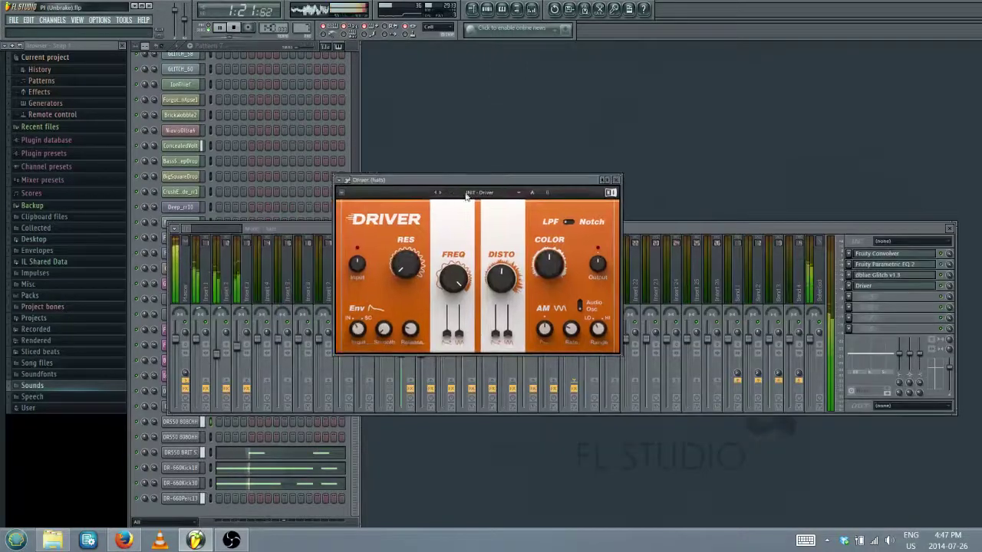
# Step: Step through Driver's presets to Bow, raise its frequency to about 728 Hz and close its window
pyautogui.click(442, 196)
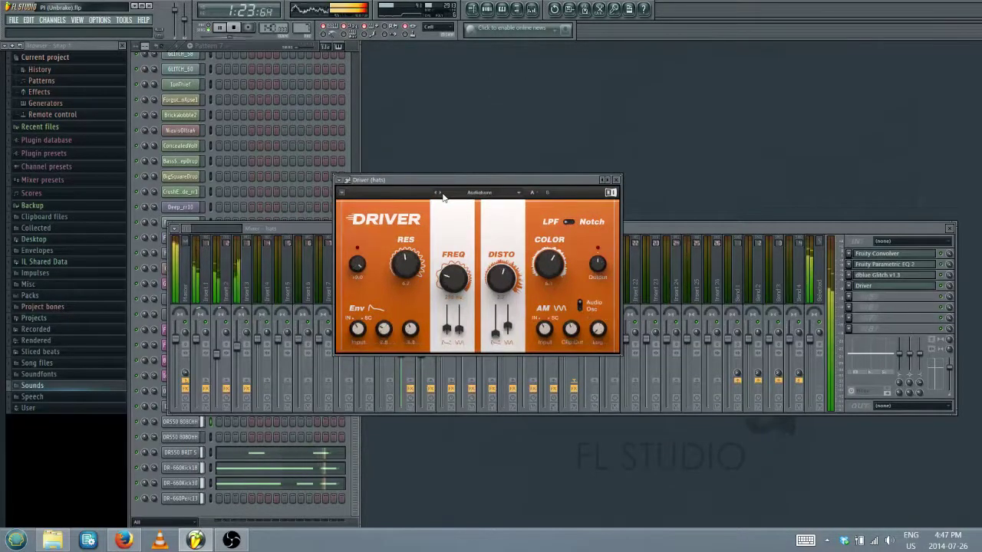
pyautogui.click(442, 196)
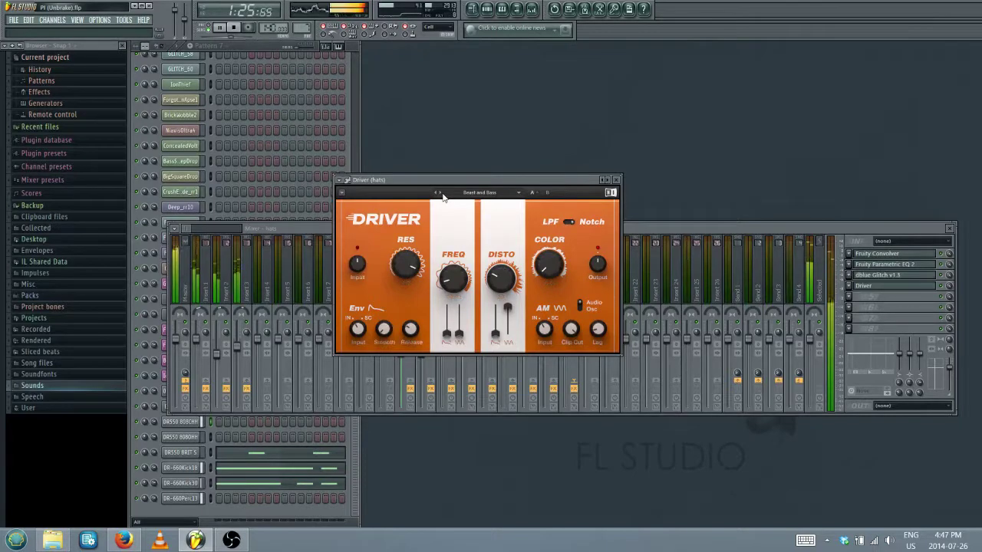
pyautogui.click(443, 196)
pyautogui.click(442, 196)
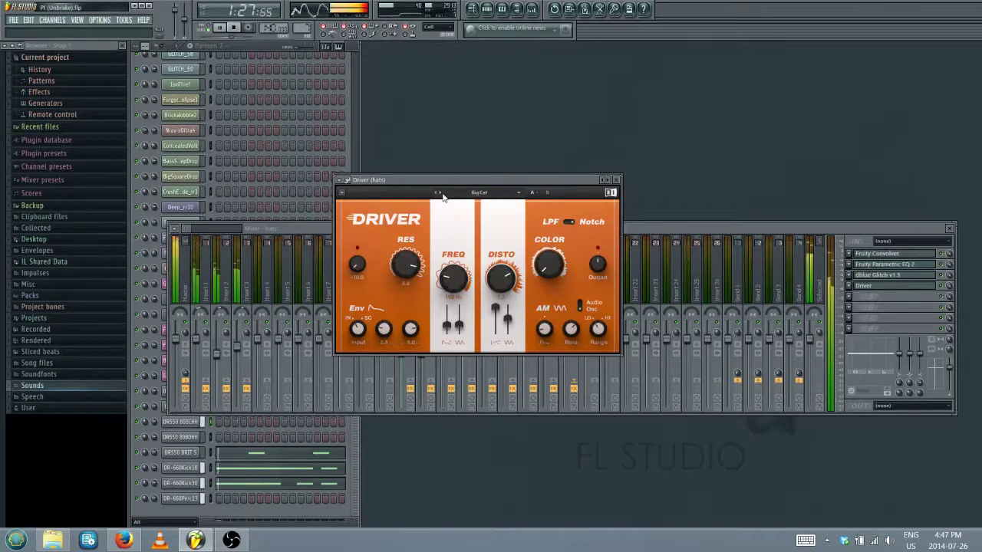
pyautogui.click(443, 196)
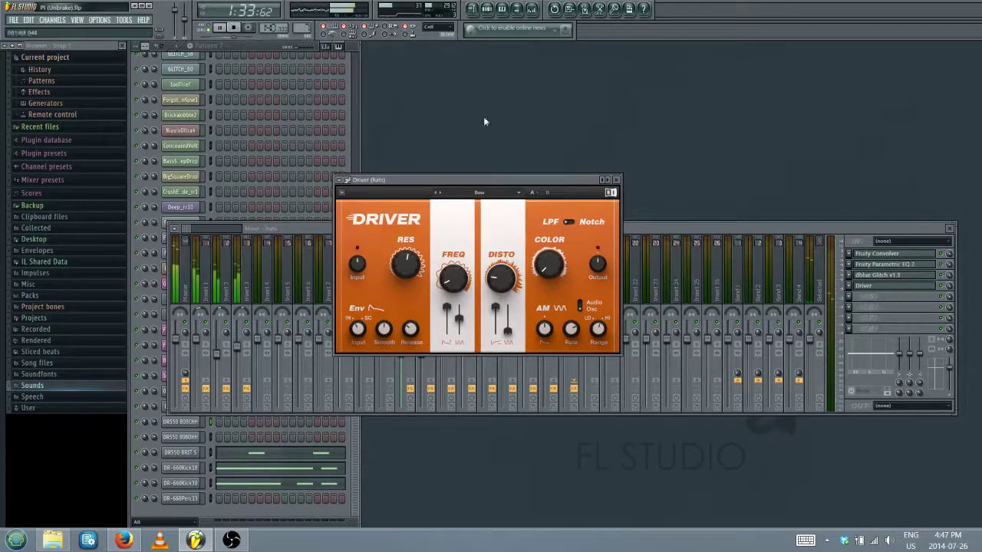
pyautogui.moveTo(447, 283); pyautogui.dragTo(447, 278)
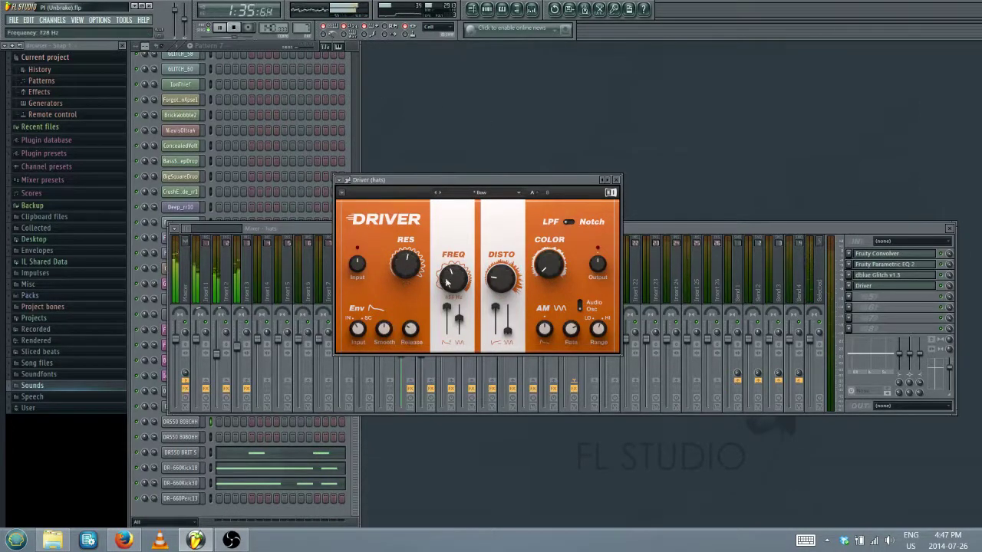
pyautogui.moveTo(595, 179); pyautogui.dragTo(667, 179)
pyautogui.click(688, 179)
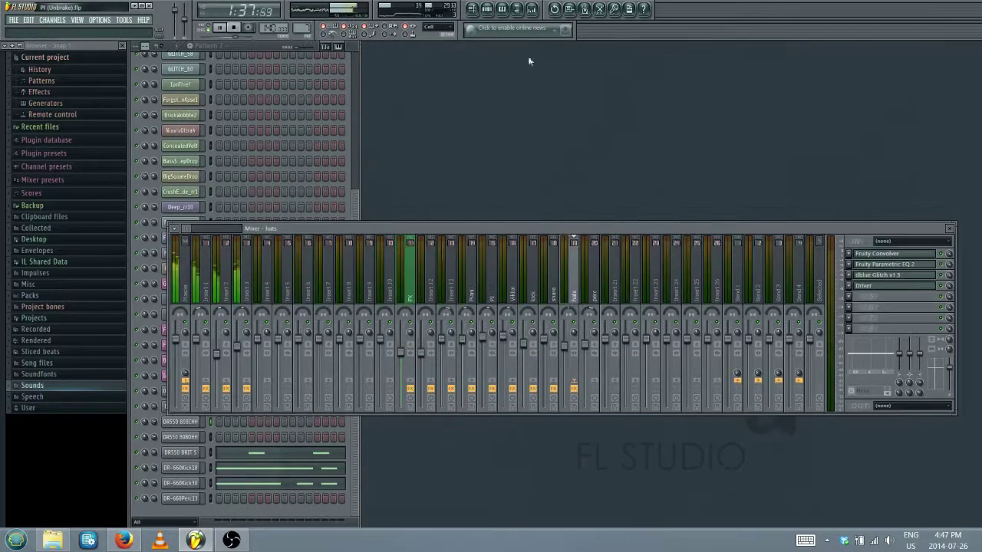
# Step: Open the playlist, restart playback from about bar 29 and close the playlist
pyautogui.click(472, 9)
pyautogui.click(535, 81)
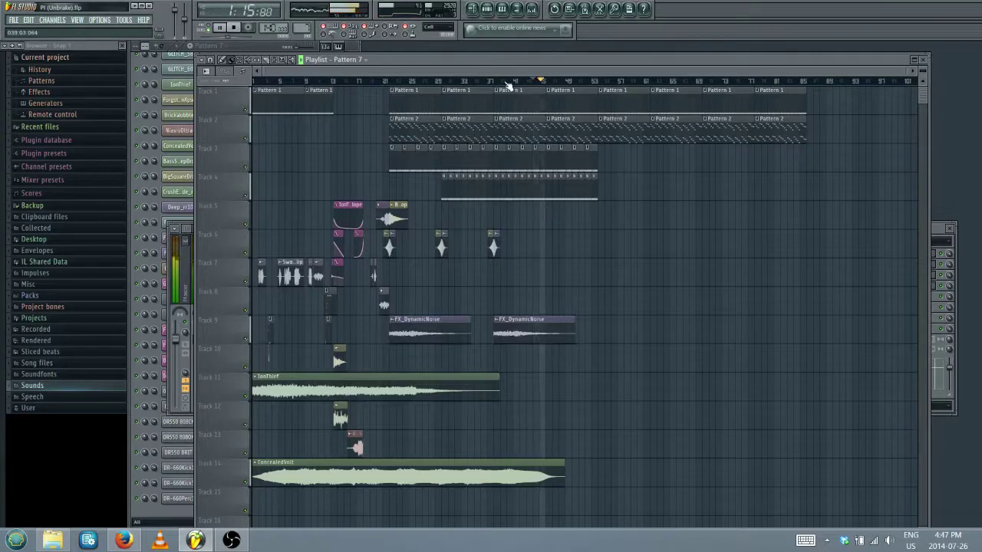
pyautogui.click(438, 81)
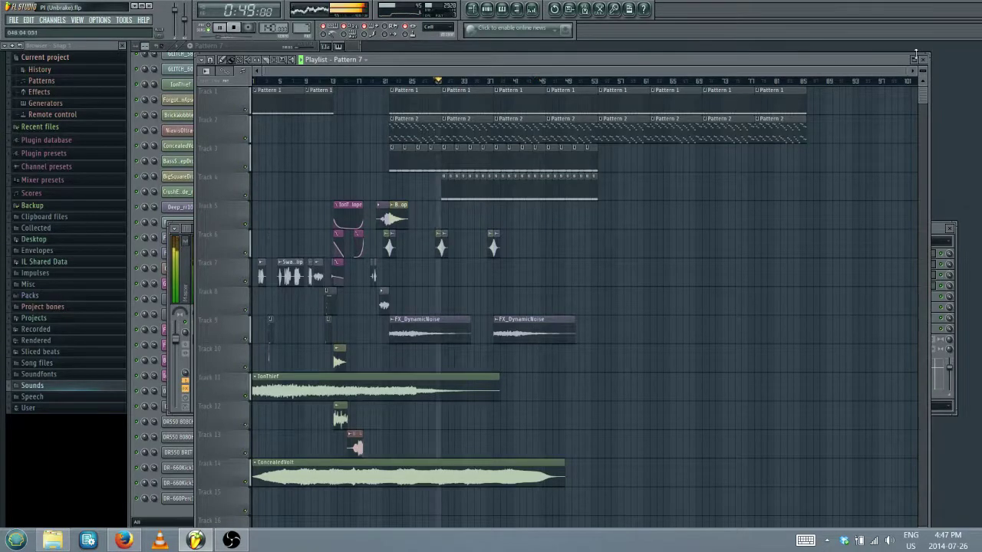
pyautogui.click(924, 59)
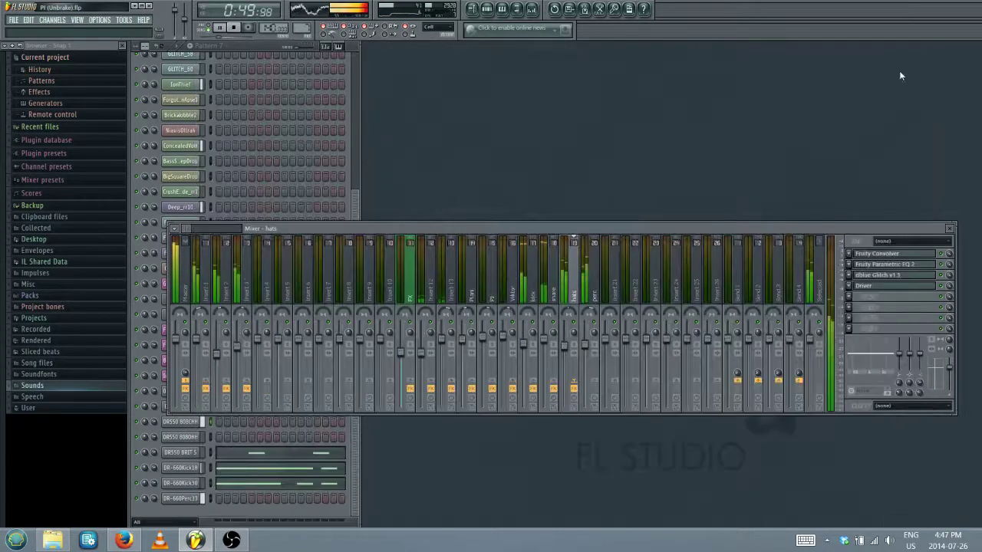
# Step: Reopen Driver on the hats track, switch its filter to Notch and adjust the color, frequency, distortion and resonance
pyautogui.click(904, 286)
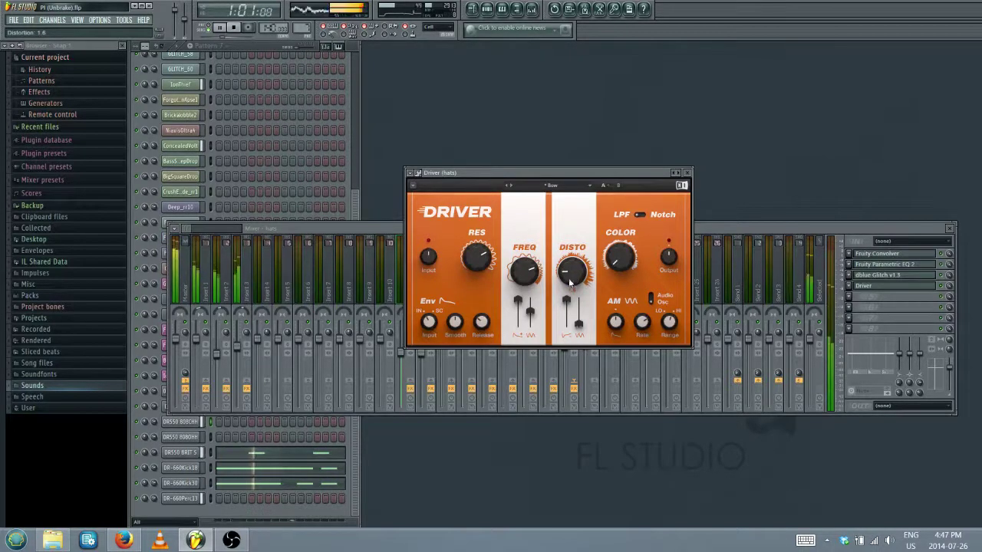
pyautogui.moveTo(608, 262); pyautogui.dragTo(608, 234)
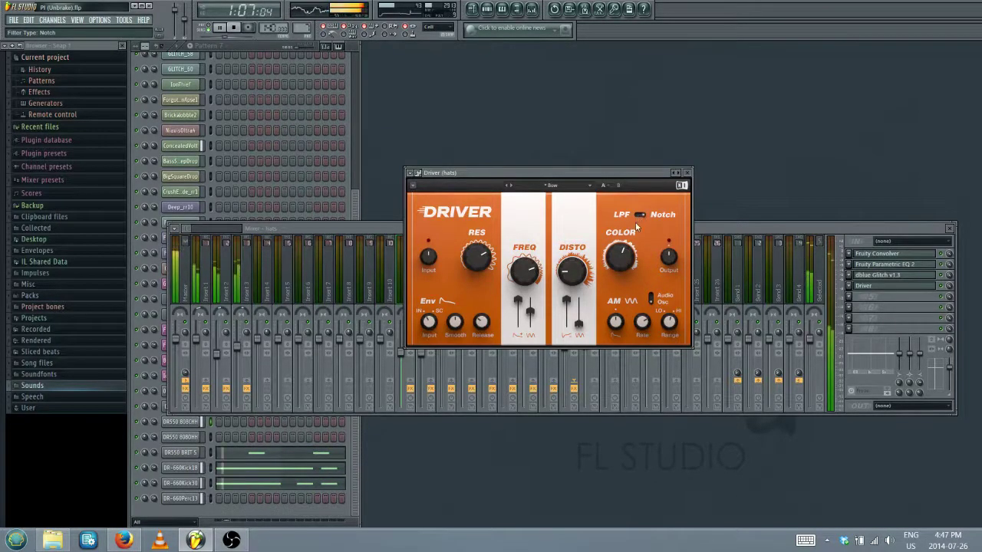
pyautogui.moveTo(518, 275); pyautogui.dragTo(518, 305)
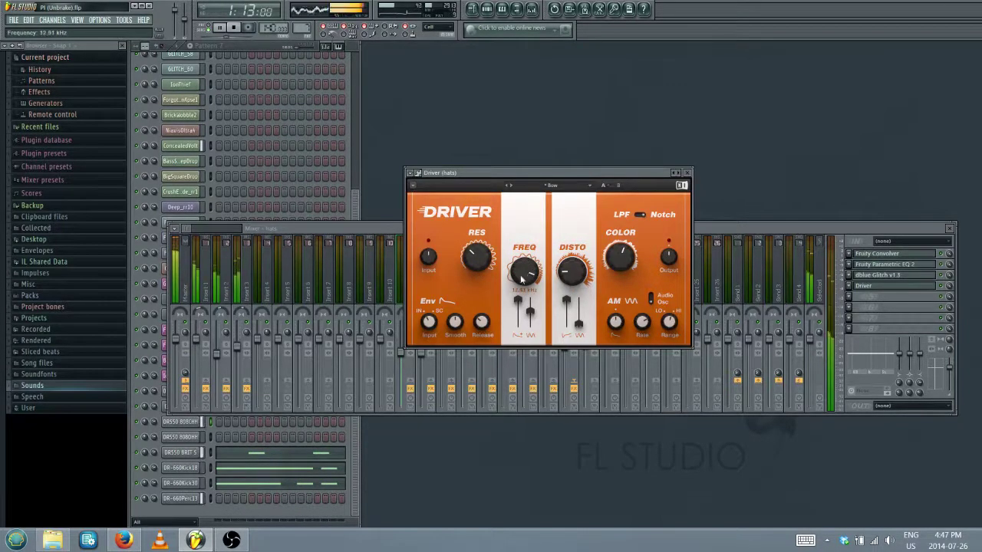
pyautogui.moveTo(577, 276); pyautogui.dragTo(577, 248)
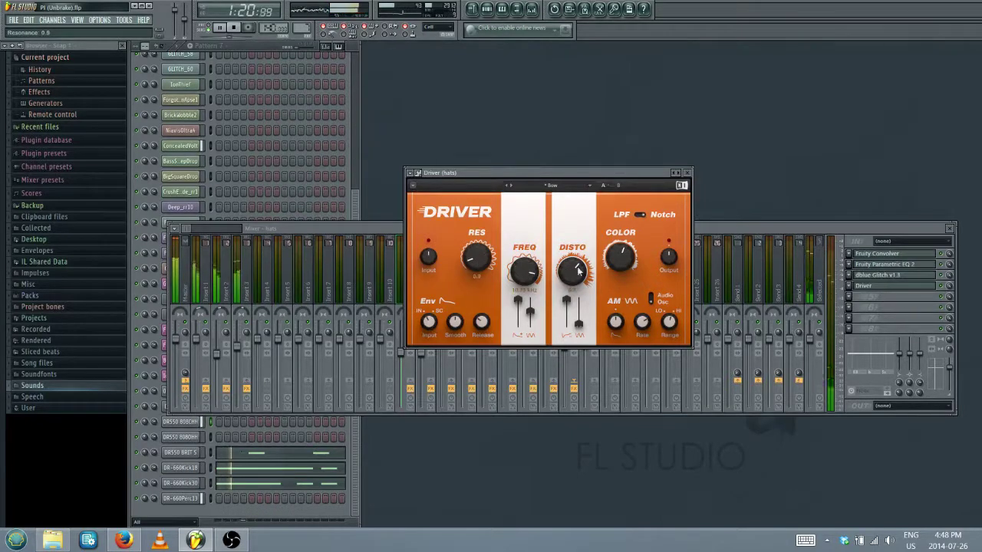
pyautogui.moveTo(514, 311); pyautogui.dragTo(525, 261)
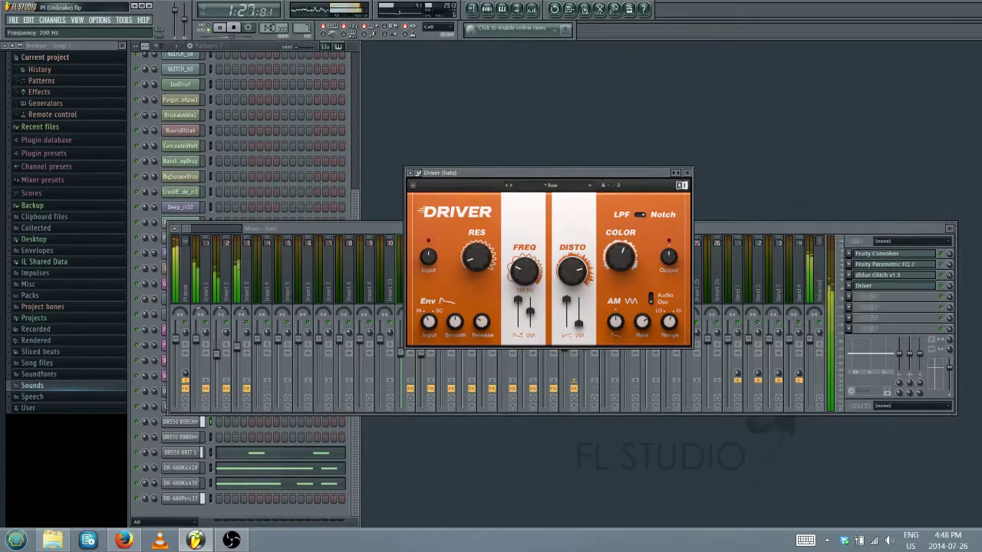
pyautogui.moveTo(477, 258); pyautogui.dragTo(476, 250)
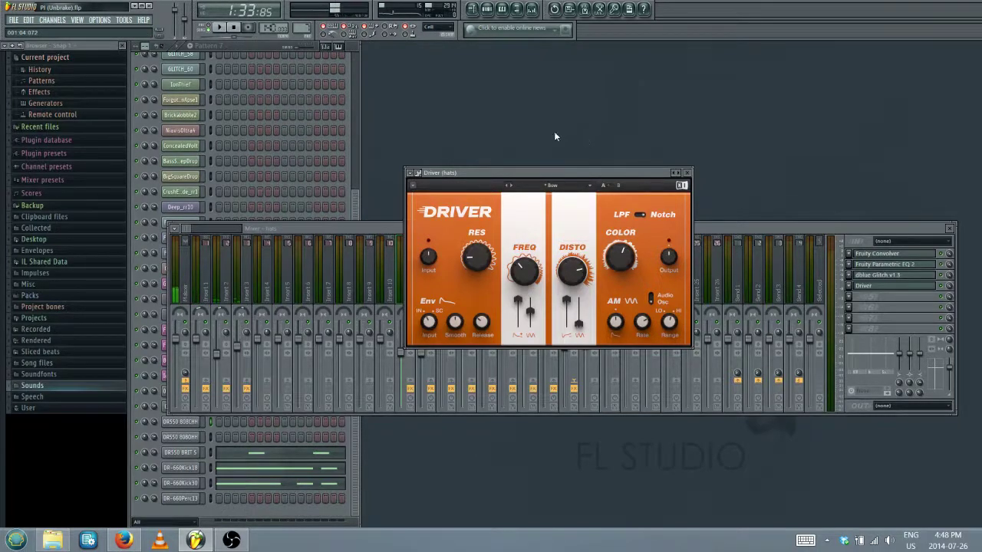
# Step: Save the project and close the Driver window
pyautogui.click(13, 19)
pyautogui.click(33, 77)
pyautogui.click(686, 172)
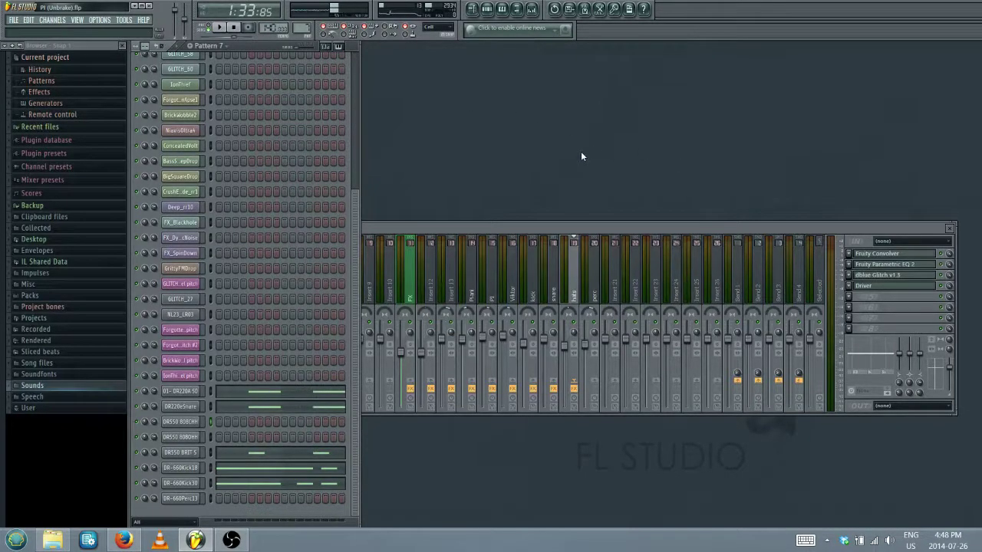
# Step: Move the mixer higher and add dblue_Glitch_v1_3 to the perc track's first effect slot, repositioning its window
pyautogui.moveTo(589, 224); pyautogui.dragTo(588, 95)
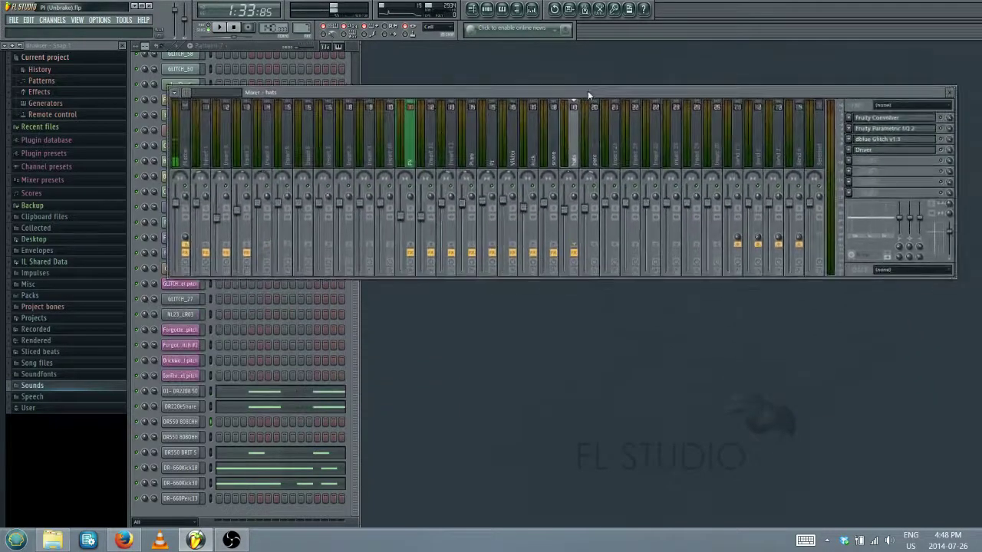
pyautogui.click(594, 142)
pyautogui.click(575, 132)
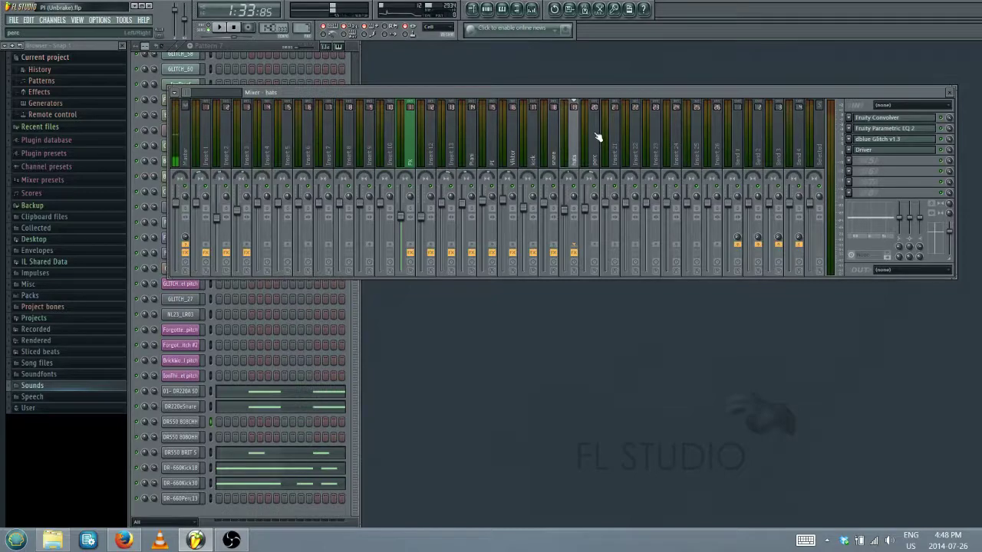
pyautogui.click(596, 137)
pyautogui.click(849, 120)
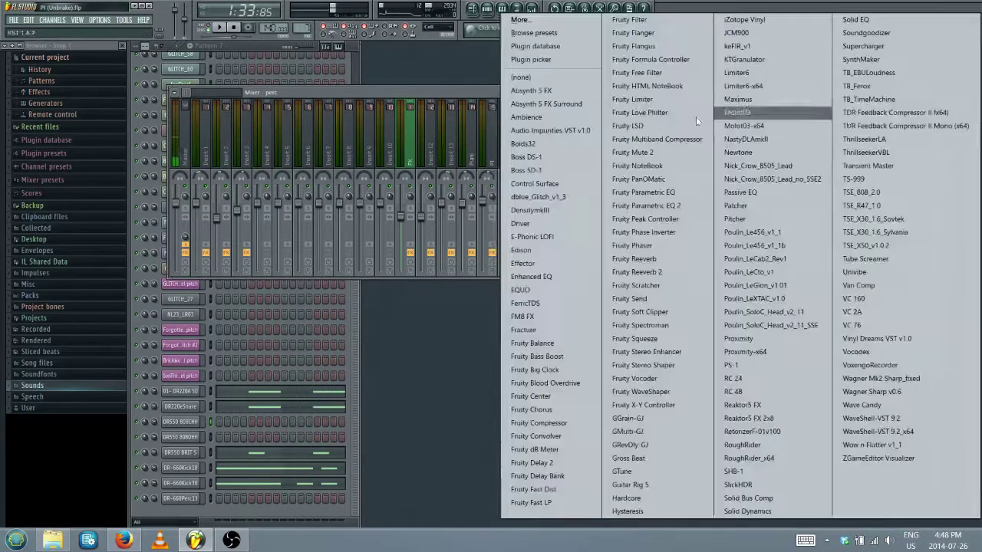
pyautogui.click(542, 197)
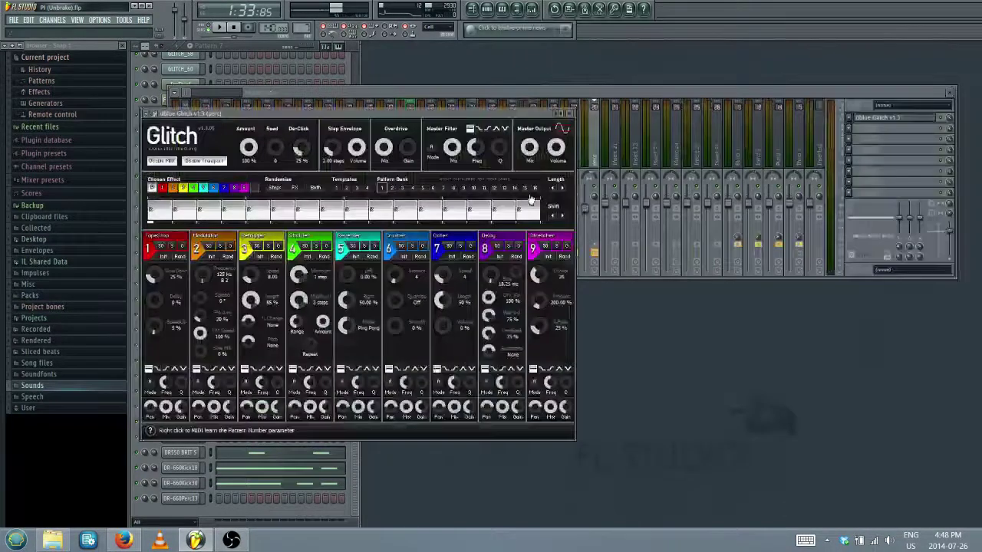
pyautogui.moveTo(153, 107); pyautogui.dragTo(299, 138)
# Step: Load the stutterB preset in the perc track's dblue Glitch, start playback and close the plugin window
pyautogui.click(296, 135)
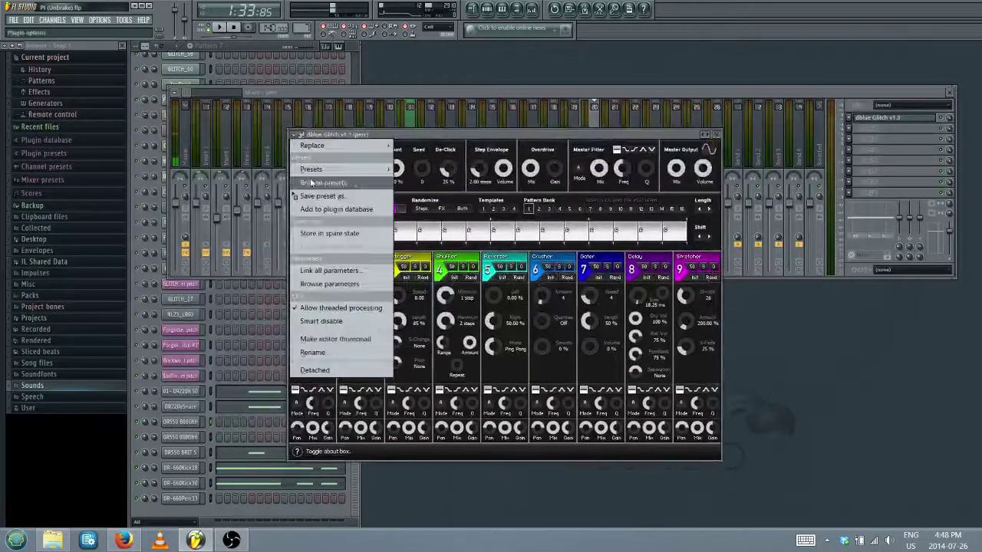
pyautogui.moveTo(315, 169)
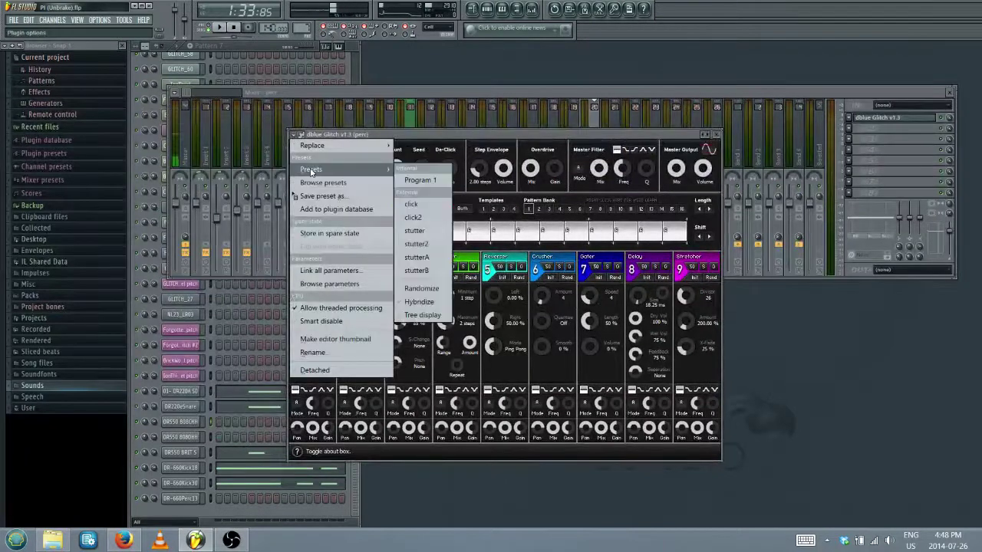
pyautogui.click(422, 270)
pyautogui.click(221, 28)
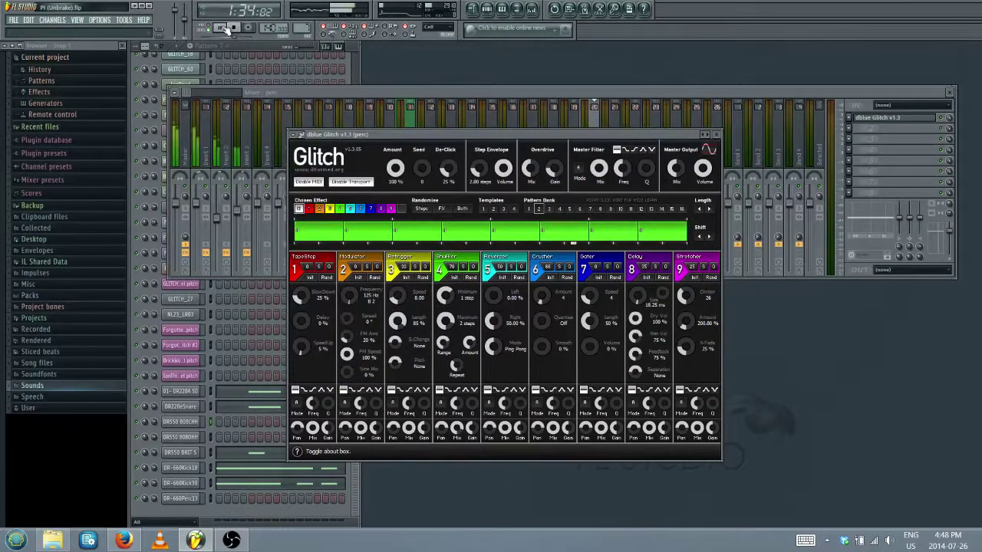
pyautogui.click(716, 134)
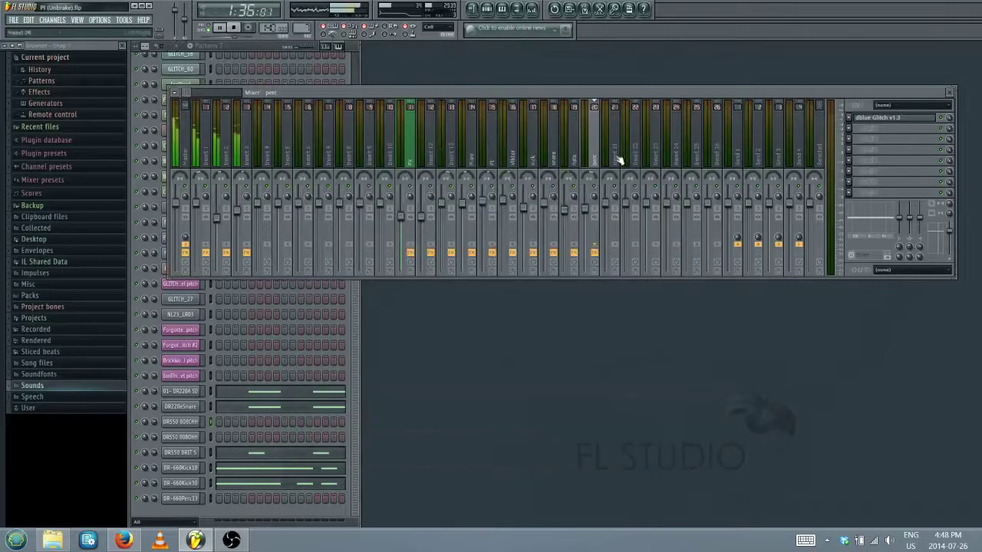
# Step: Add Fruity Parametric EQ 2 to the perc track's second effect slot
pyautogui.click(574, 146)
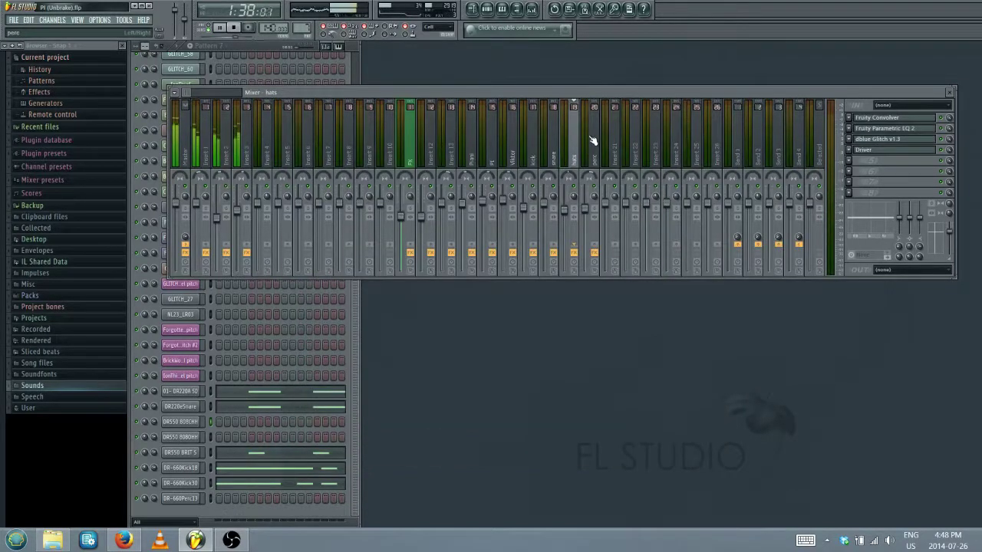
pyautogui.click(592, 142)
pyautogui.click(853, 127)
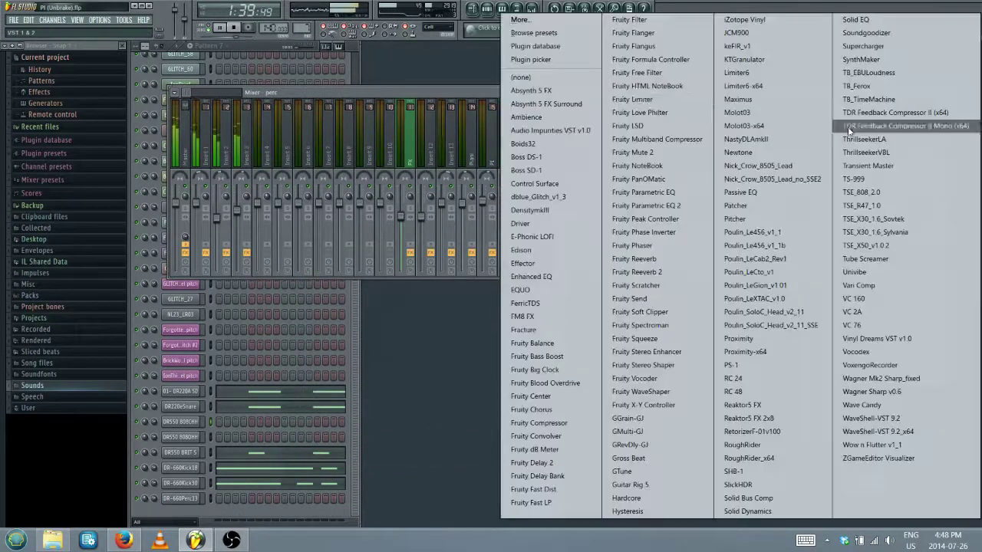
pyautogui.click(652, 201)
# Step: Cut the lowest band and boost the two highest bands of the perc EQ, and close its window
pyautogui.moveTo(214, 219); pyautogui.dragTo(225, 250)
pyautogui.moveTo(326, 220); pyautogui.dragTo(353, 209)
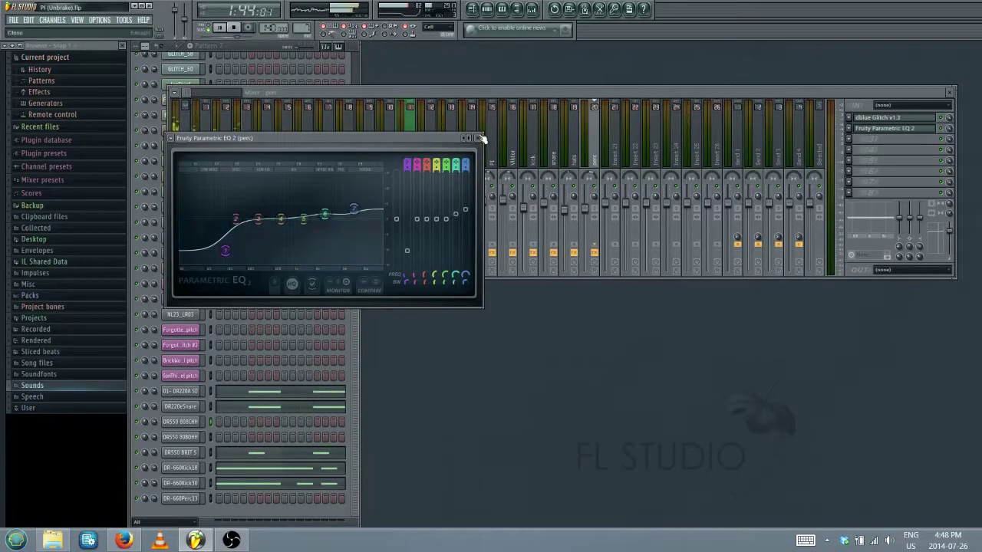
pyautogui.click(481, 138)
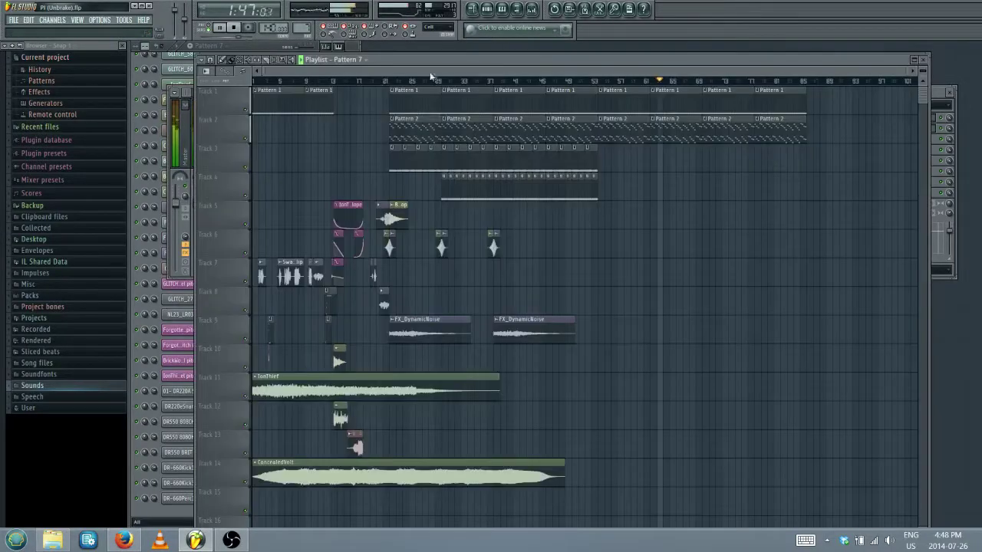
# Step: Play the song from about bar 30 to hear the perc effects and close the playlist
pyautogui.click(472, 8)
pyautogui.click(448, 81)
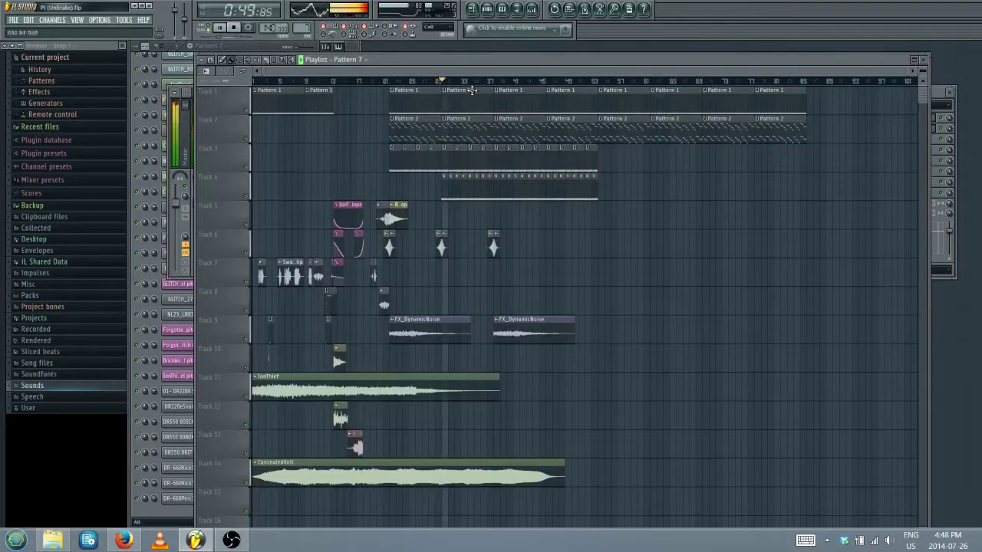
pyautogui.click(924, 62)
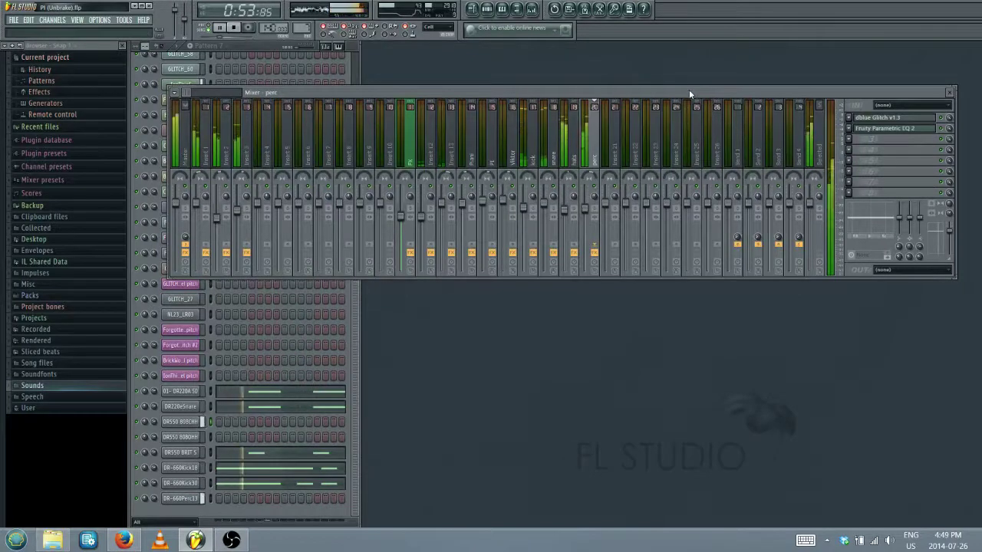
# Step: Lower the perc track's volume to 68% (-7.8 dB)
pyautogui.moveTo(585, 208); pyautogui.dragTo(586, 229)
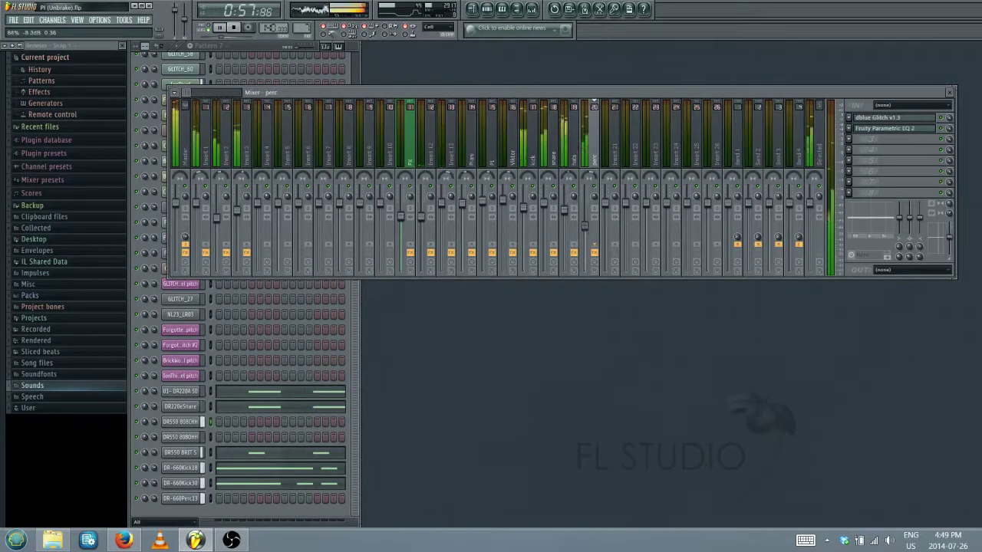
pyautogui.moveTo(586, 229); pyautogui.dragTo(587, 224)
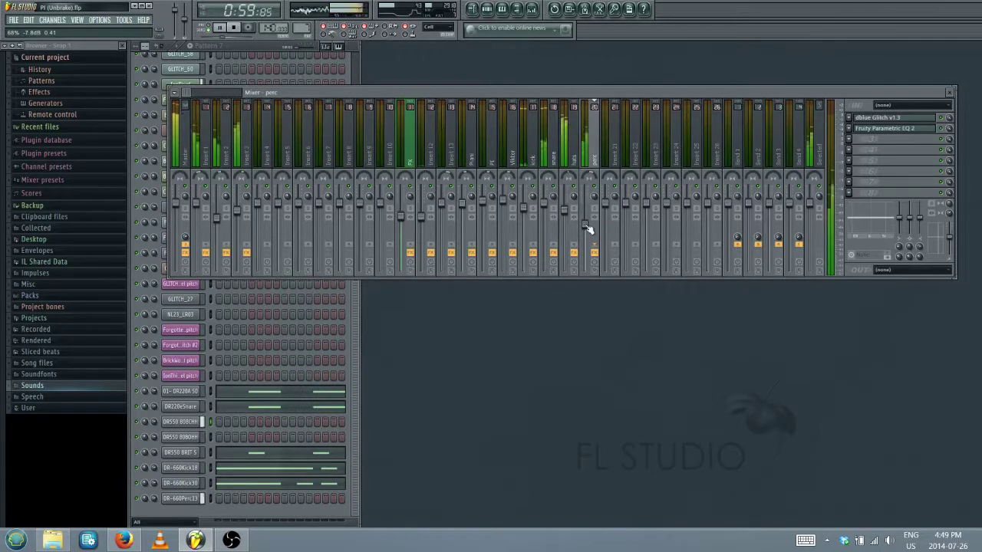
# Step: In the hats track's Driver, set resonance to 0.6, frequency to 7.55 kHz and color to 7.4, raise the distortion, and close its window
pyautogui.click(574, 160)
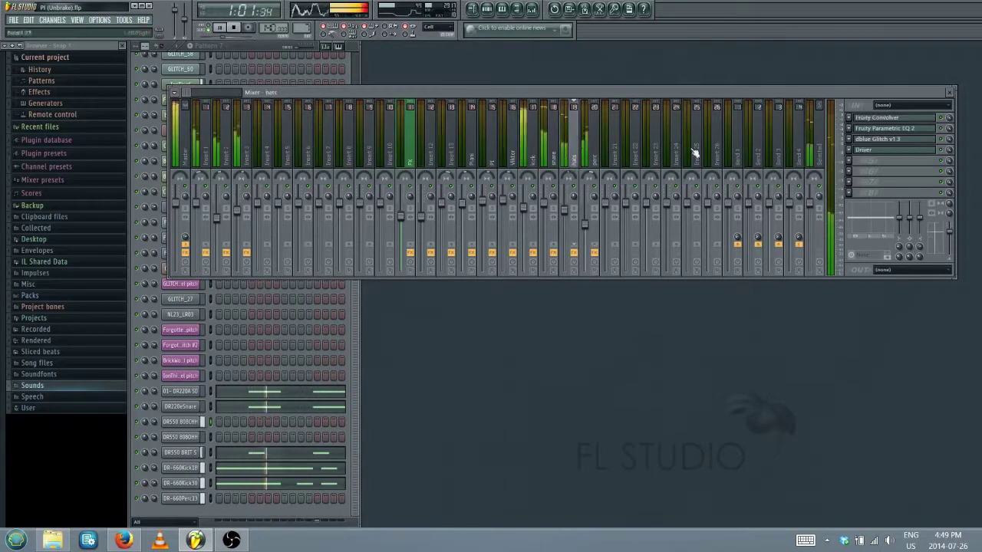
pyautogui.click(882, 140)
pyautogui.click(878, 151)
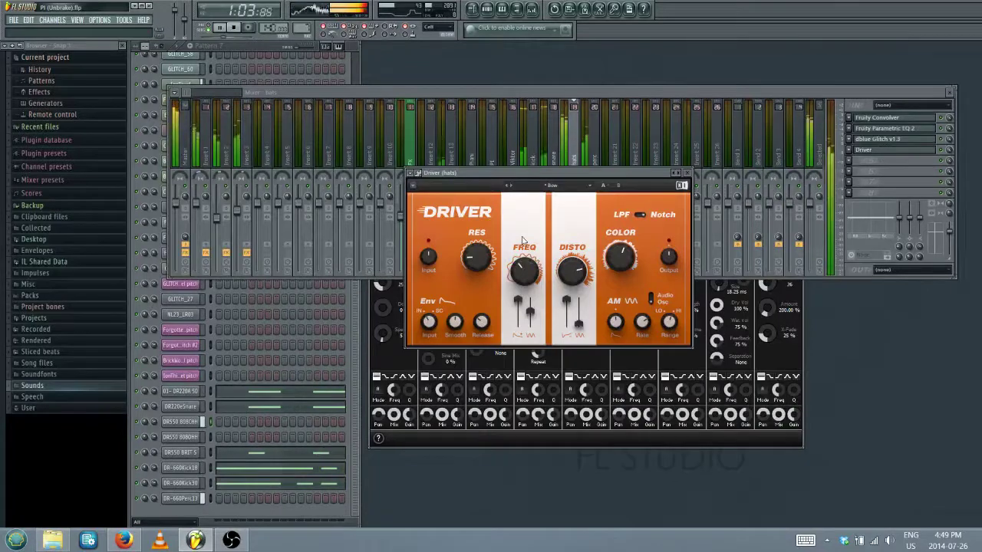
pyautogui.moveTo(524, 270); pyautogui.dragTo(524, 257)
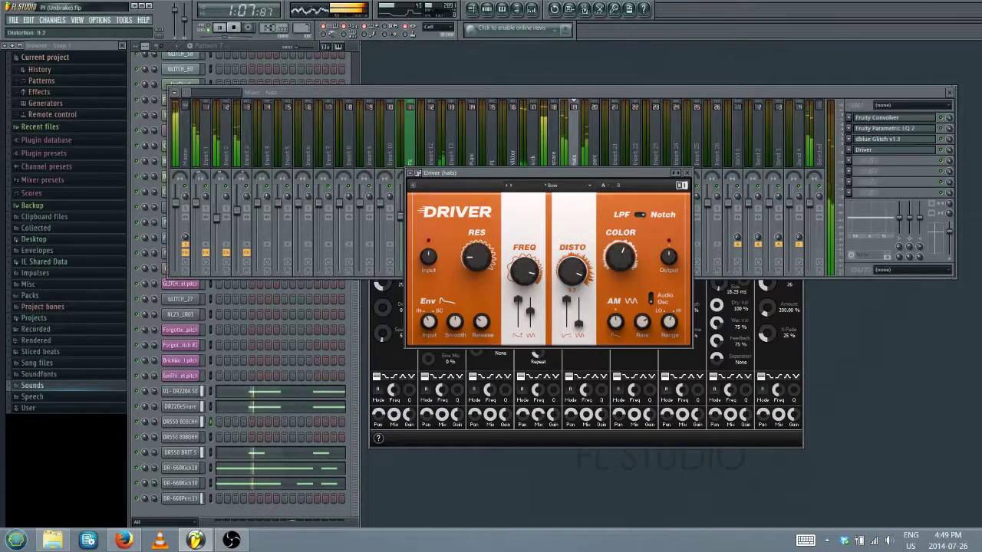
pyautogui.moveTo(469, 264); pyautogui.dragTo(469, 264)
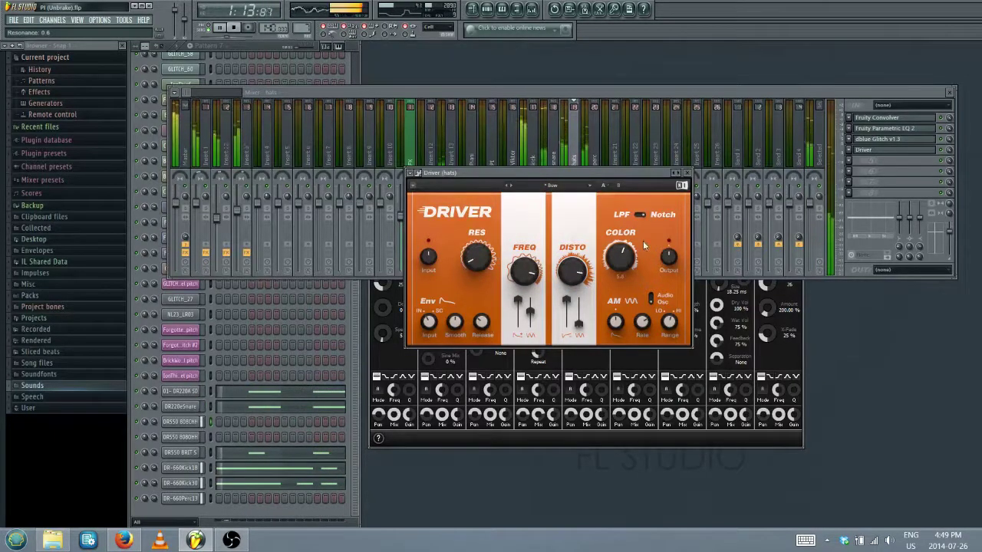
pyautogui.moveTo(572, 270); pyautogui.dragTo(524, 253)
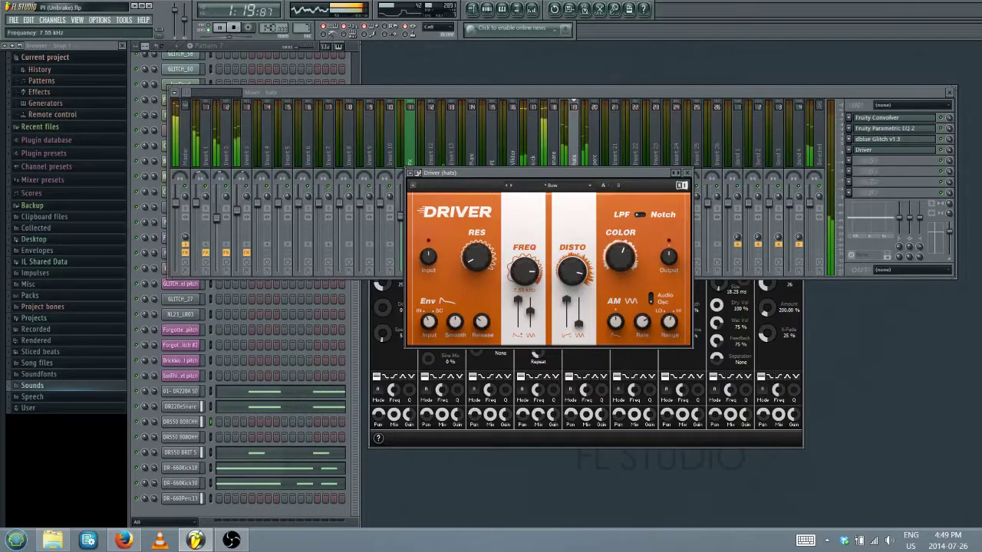
pyautogui.moveTo(622, 256)
pyautogui.mouseDown()
pyautogui.moveTo(622, 239)
pyautogui.moveTo(624, 256)
pyautogui.mouseUp()
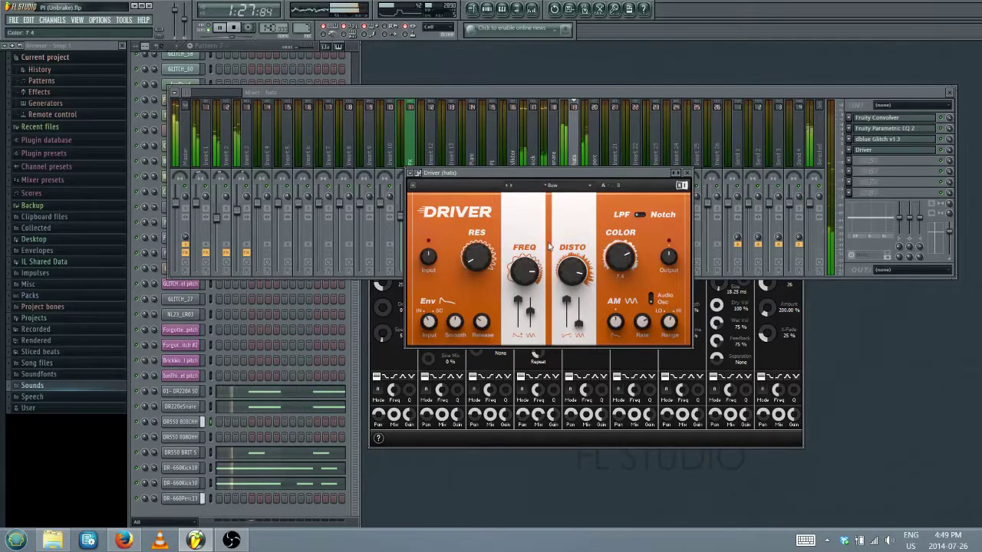
pyautogui.click(689, 174)
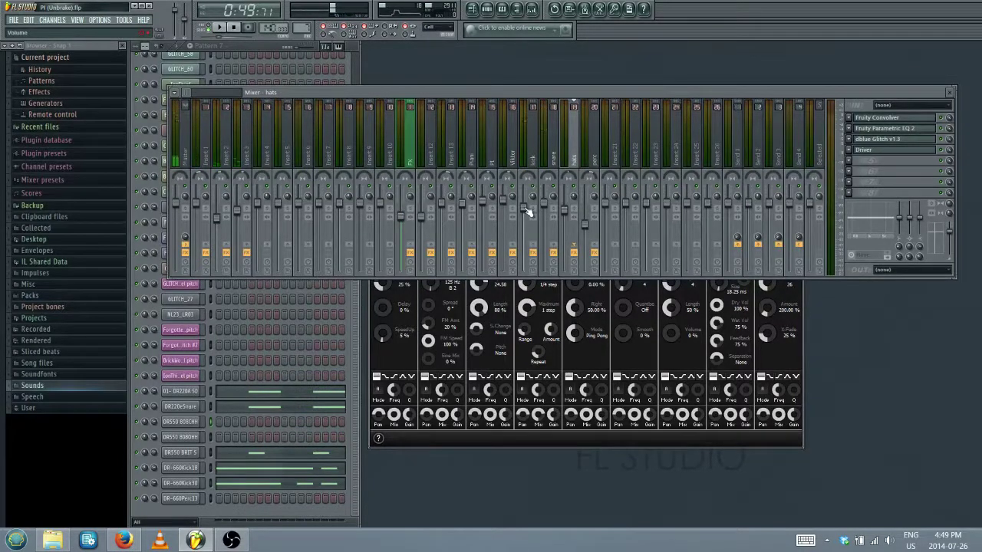
# Step: Raise the volume of the Insert 40 mixer track slightly and return to the first inserts
pyautogui.moveTo(186, 92); pyautogui.dragTo(199, 90)
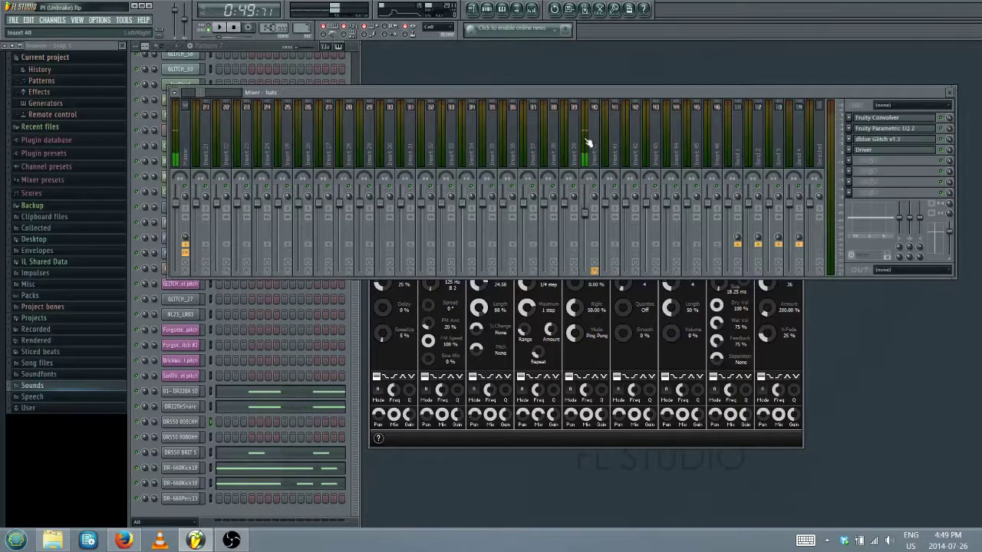
pyautogui.click(585, 209)
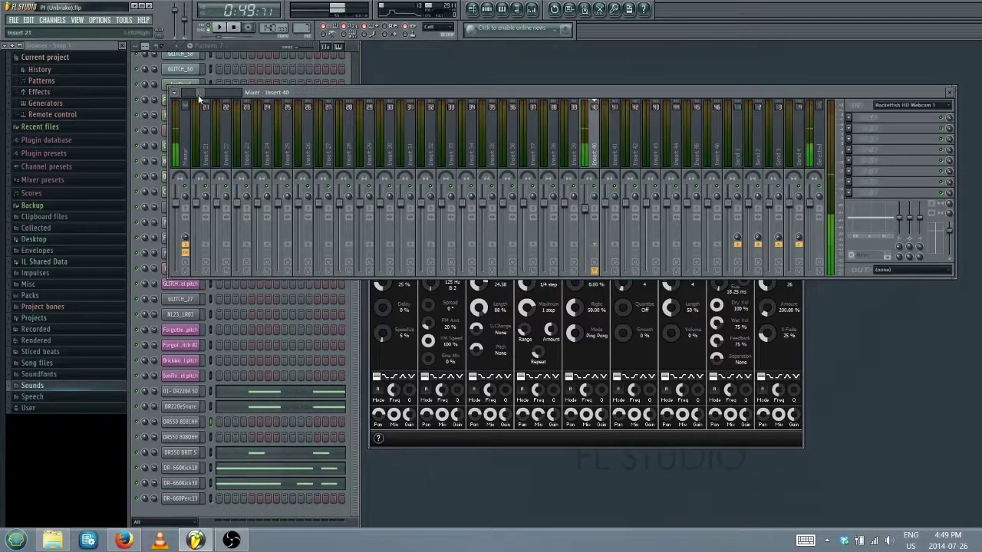
pyautogui.moveTo(202, 92); pyautogui.dragTo(186, 92)
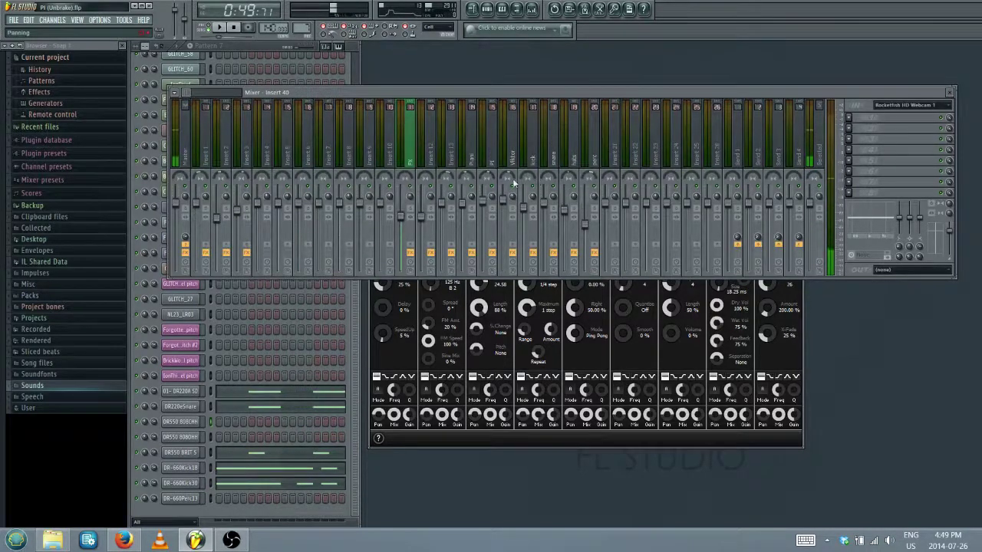
# Step: Play the song with the perc track selected and check its dblue Glitch settings
pyautogui.click(553, 150)
pyautogui.click(591, 146)
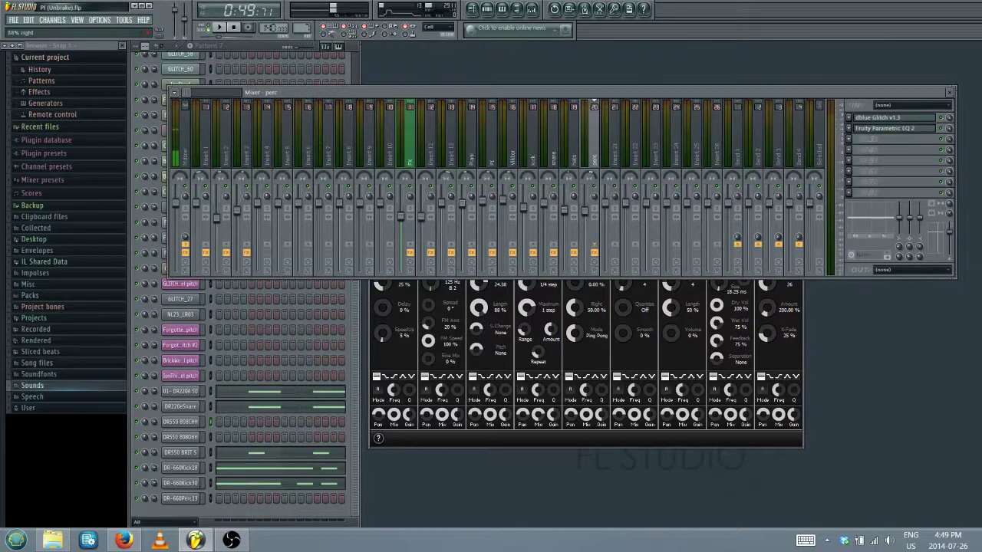
pyautogui.press('space')
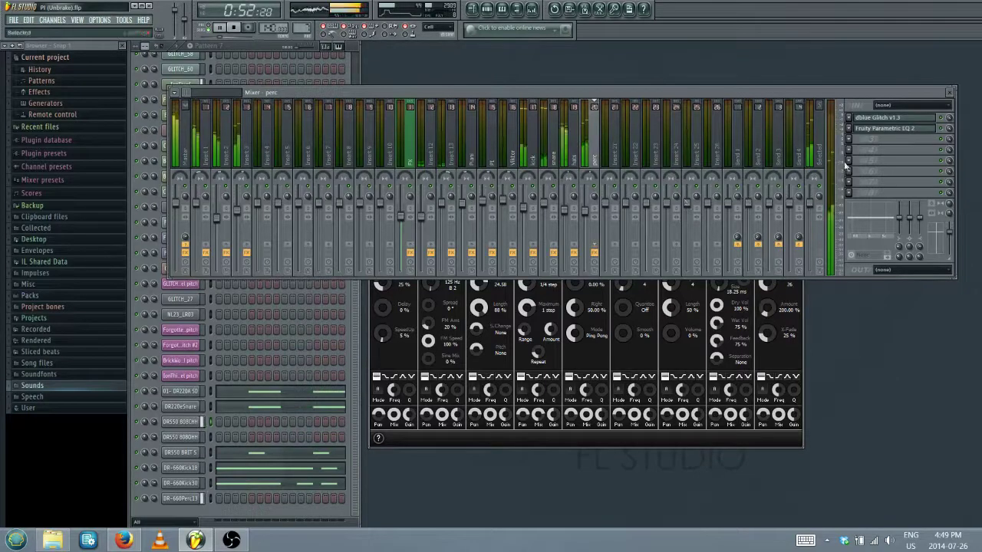
pyautogui.click(889, 118)
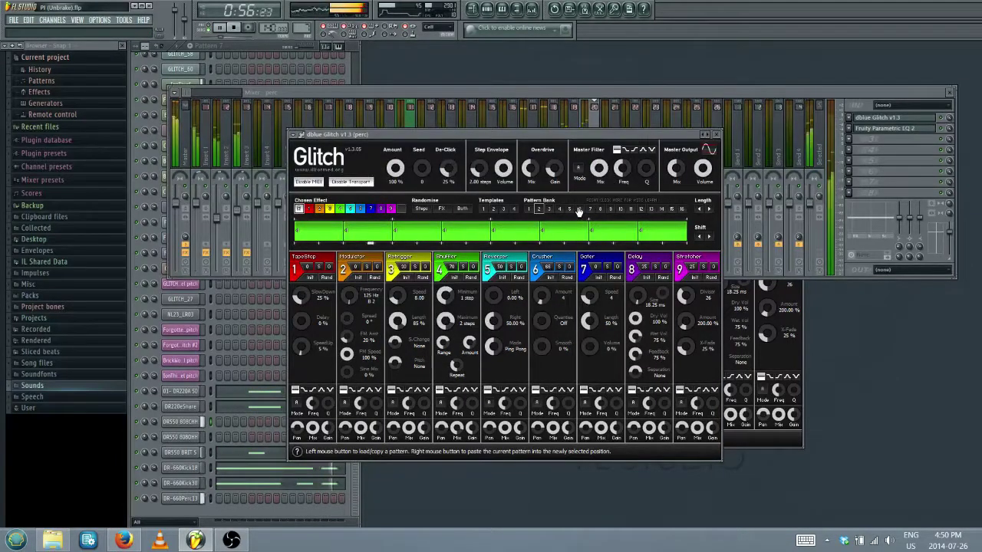
pyautogui.click(716, 135)
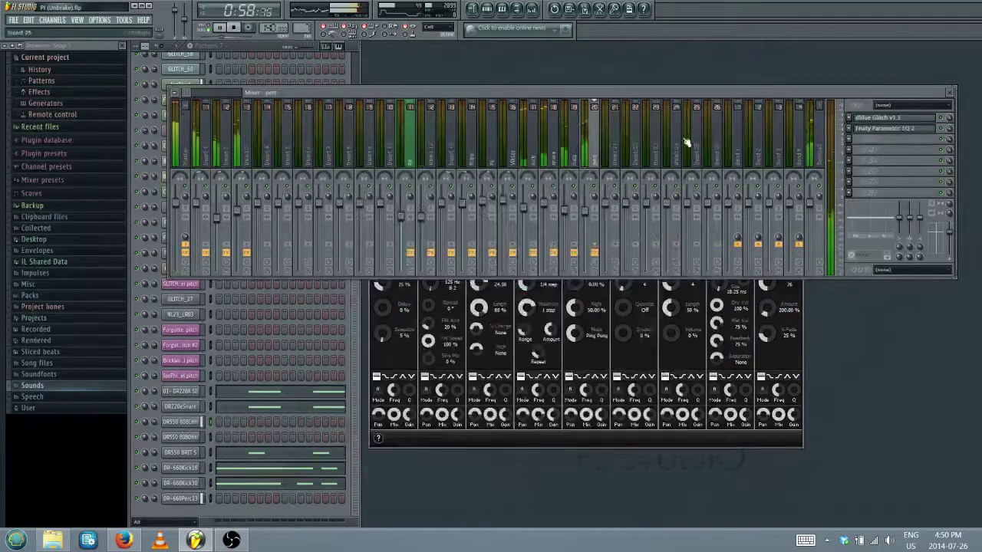
# Step: Lower the perc track's volume during playback and save the project
pyautogui.click(13, 19)
pyautogui.click(32, 75)
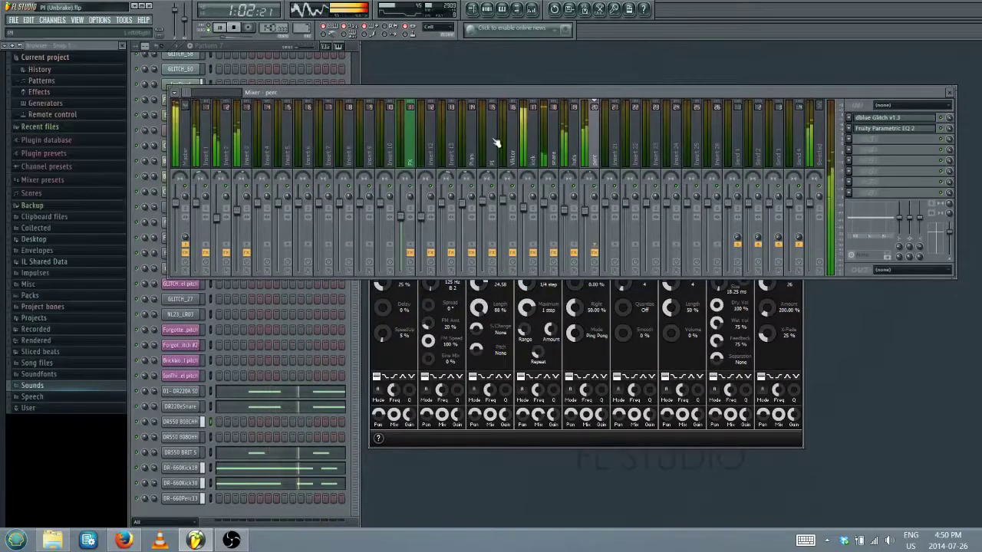
pyautogui.moveTo(585, 212)
pyautogui.mouseDown()
pyautogui.moveTo(579, 223)
pyautogui.moveTo(588, 226)
pyautogui.mouseUp()
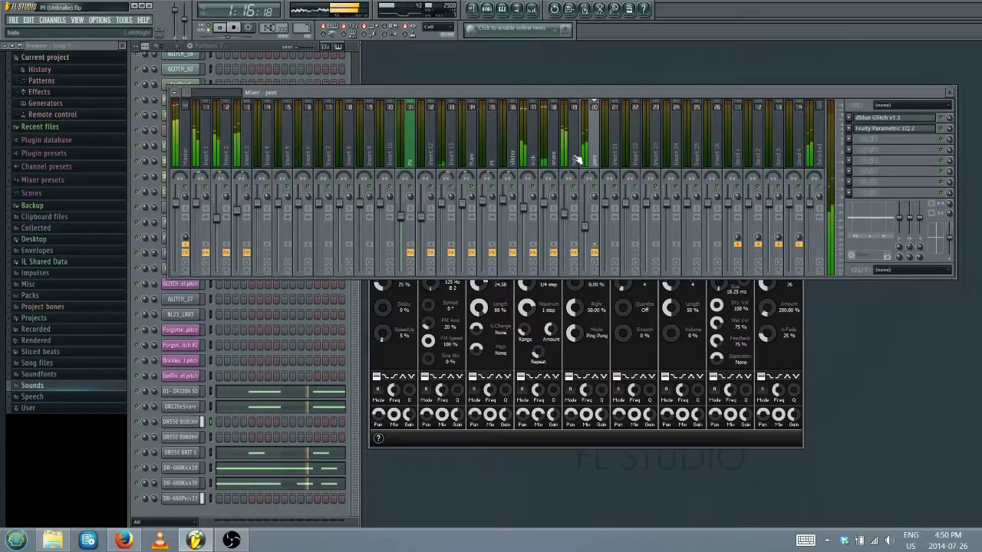
pyautogui.click(13, 19)
# Step: Stop playback and close the mixer and the remaining dblue Glitch window
pyautogui.click(219, 28)
pyautogui.click(234, 28)
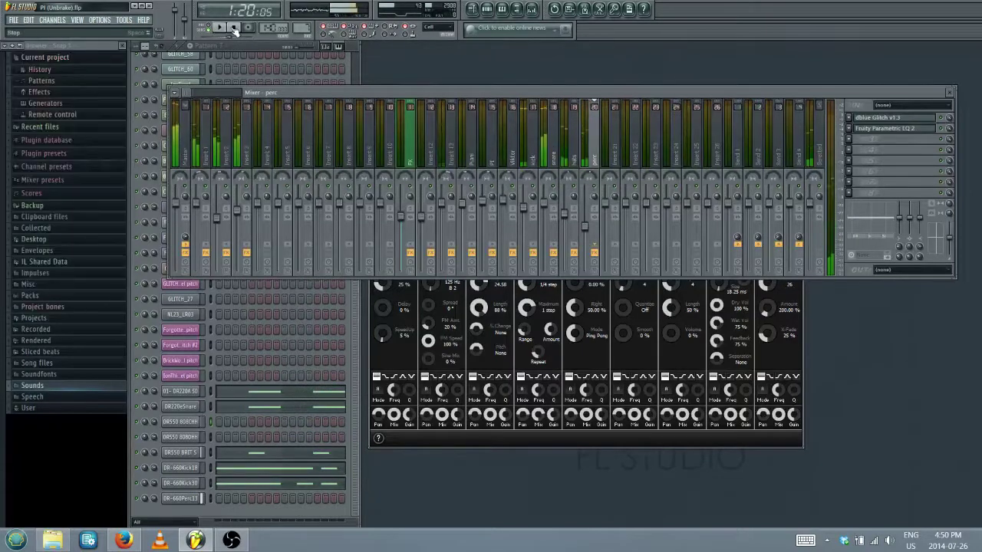
pyautogui.click(948, 93)
pyautogui.click(799, 120)
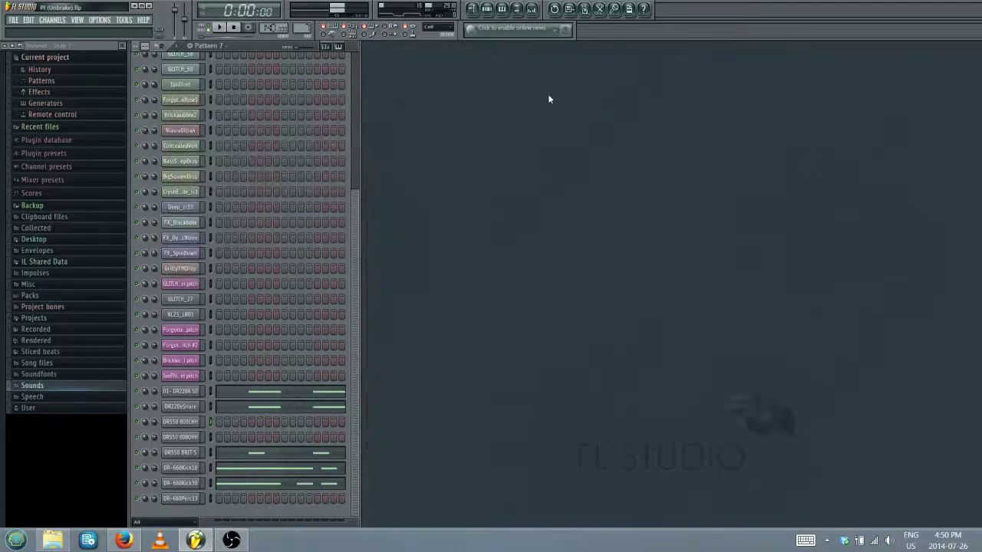
# Step: Select the last four bars of drum clips on Tracks 3 and 4 of the playlist and duplicate them up to about bar 66
pyautogui.click(474, 8)
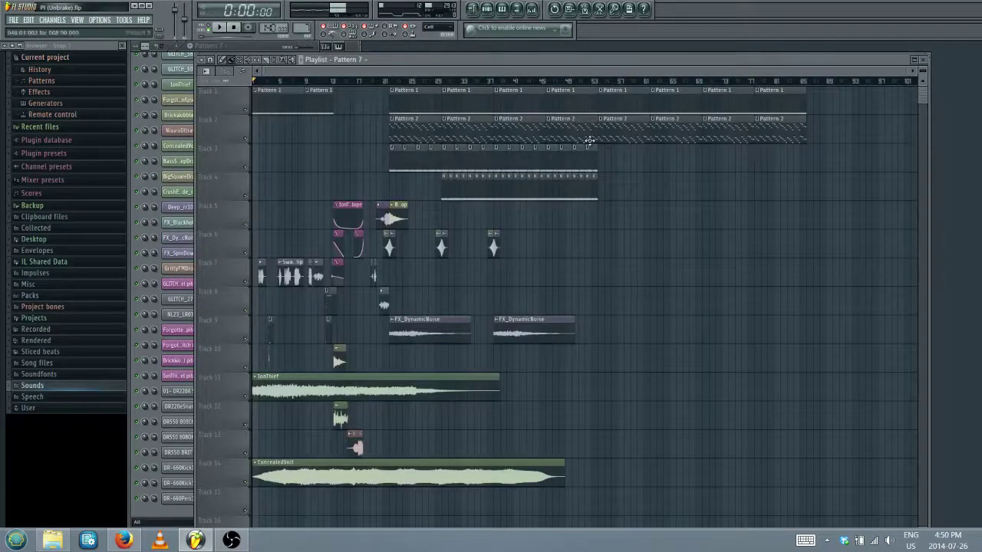
pyautogui.moveTo(636, 143); pyautogui.dragTo(449, 178)
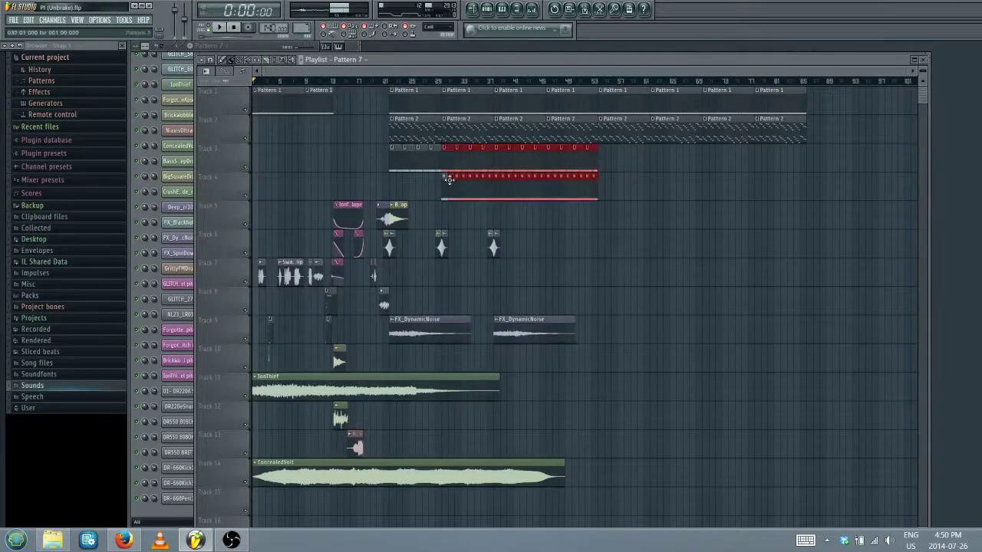
pyautogui.moveTo(661, 142); pyautogui.dragTo(573, 202)
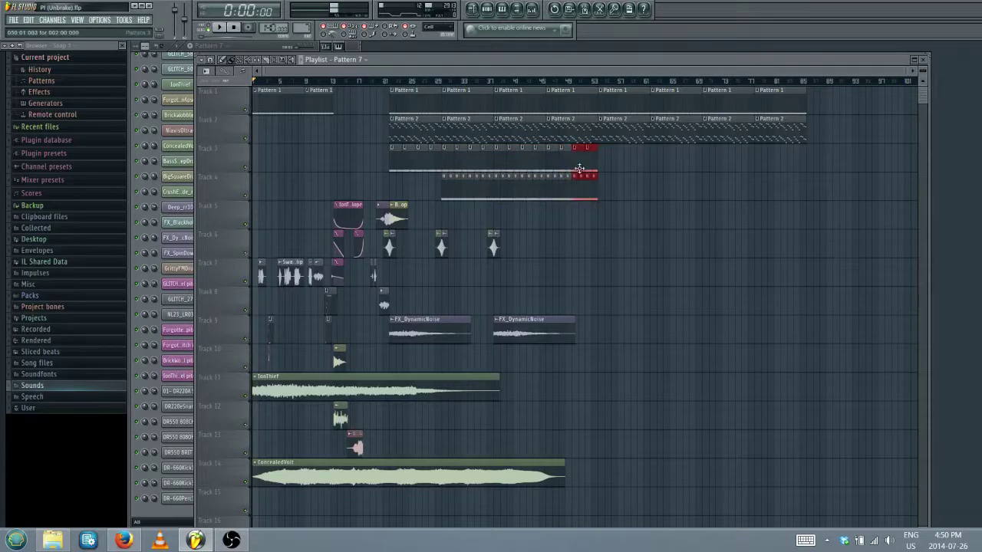
pyautogui.scroll(4, 581, 147)
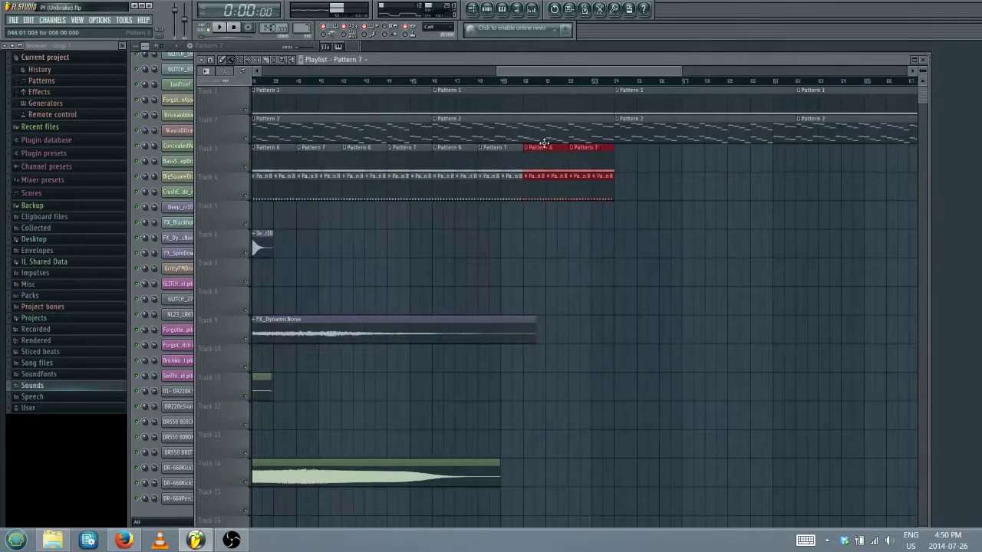
pyautogui.hotkey('ctrl', 'b')
pyautogui.hotkey('ctrl', 'b')
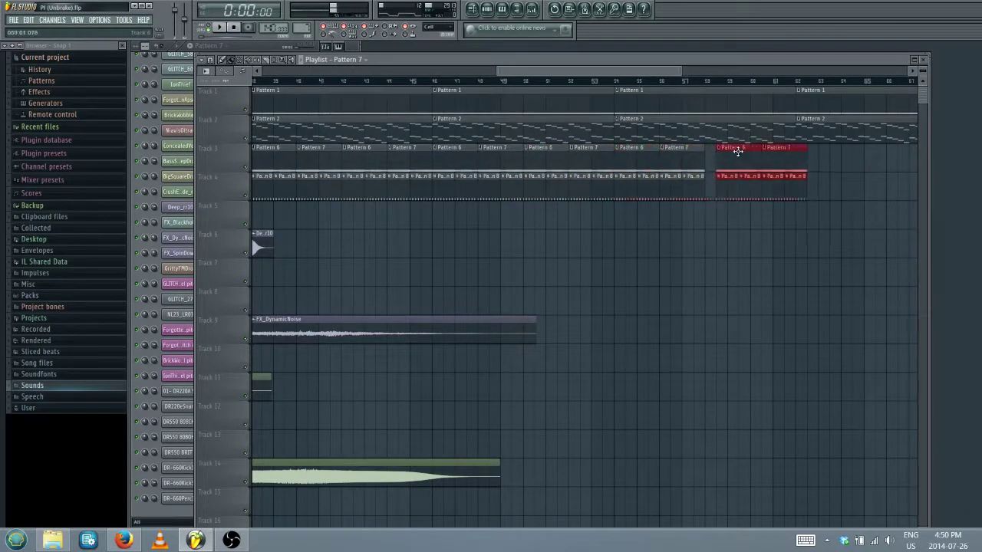
pyautogui.hotkey('ctrl', 'b')
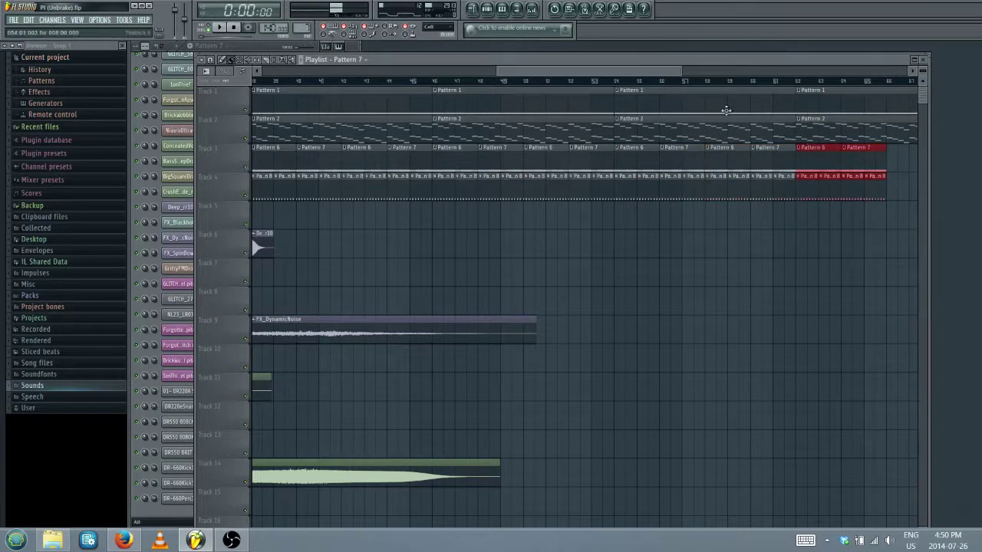
# Step: Extend the duplicated drum clips on Tracks 3 and 4 to the end of the Pattern 1 and Pattern 2 clips, and save the project
pyautogui.moveTo(638, 72); pyautogui.dragTo(725, 72)
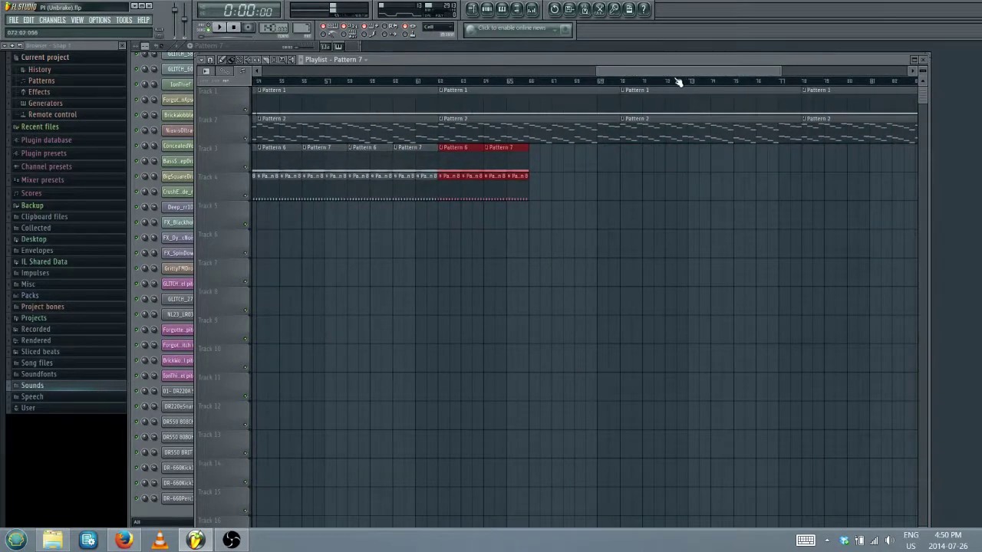
pyautogui.scroll(-3, 678, 82)
pyautogui.moveTo(613, 146); pyautogui.dragTo(764, 145)
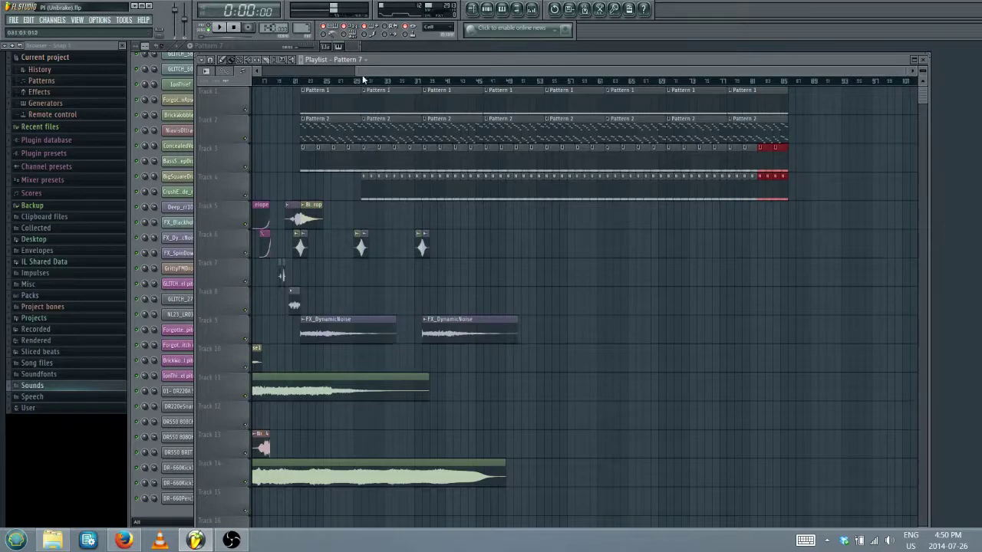
pyautogui.click(14, 19)
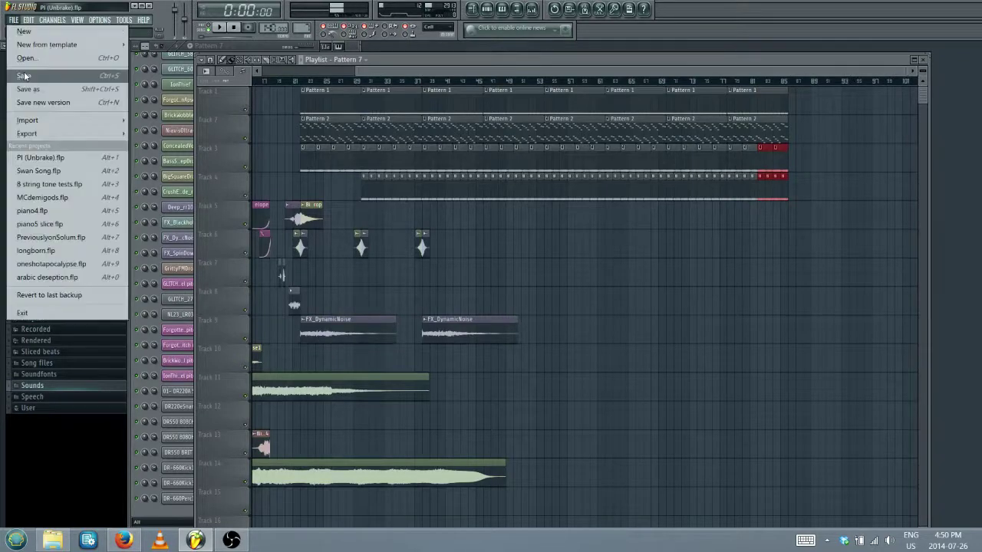
# Step: Select all clips on Tracks 5 to 14 and move them six tracks down
pyautogui.moveTo(436, 72); pyautogui.dragTo(296, 59)
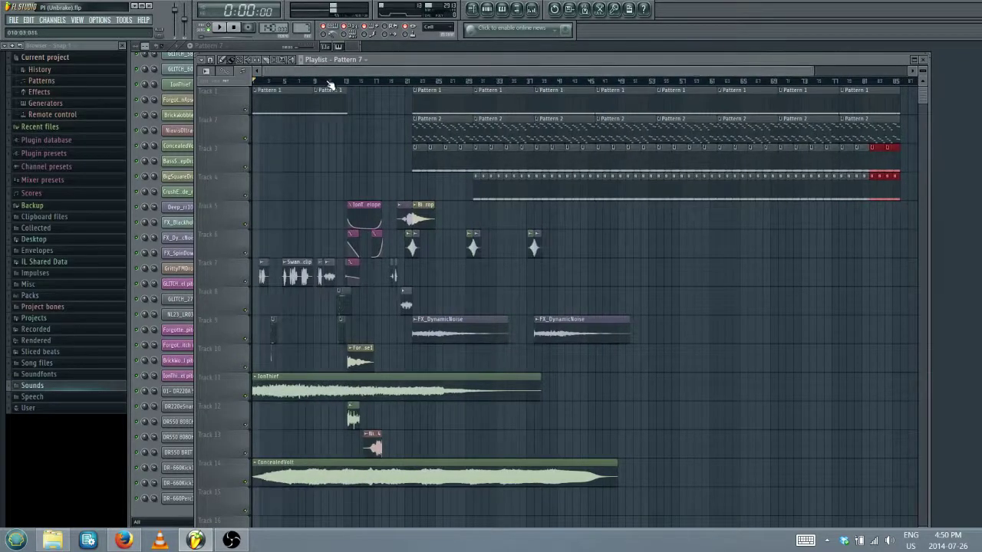
pyautogui.scroll(-1, 331, 84)
pyautogui.moveTo(608, 224); pyautogui.dragTo(253, 459)
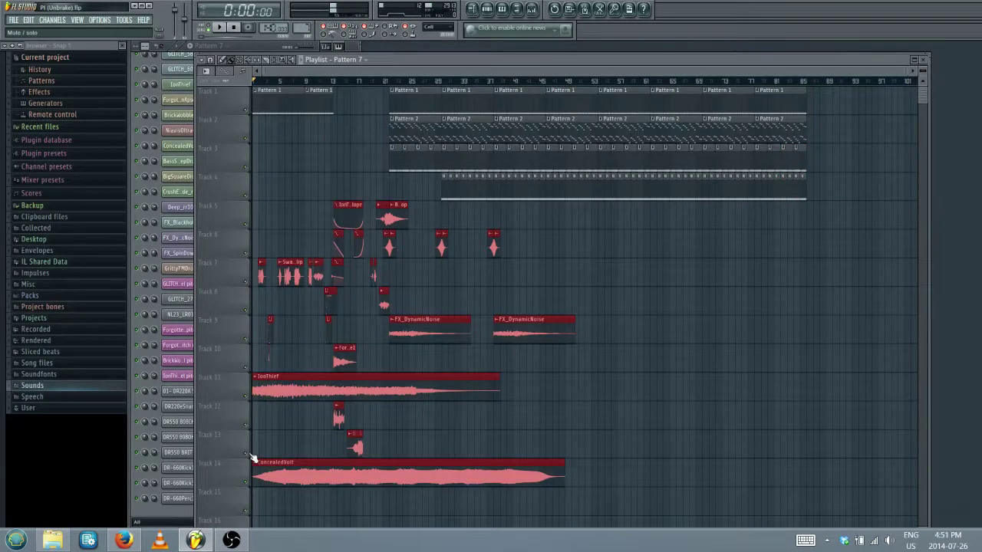
pyautogui.press('Down')
pyautogui.press('Down')
pyautogui.press('Down')
pyautogui.press('Down')
pyautogui.press('Down')
pyautogui.press('Down')
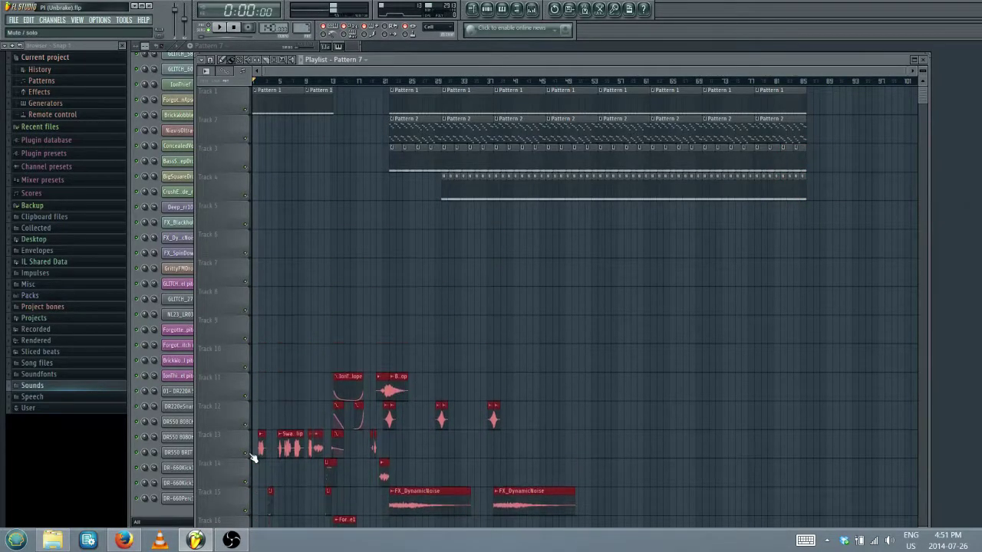
# Step: Play the song from about bar 21 and open the mixer
pyautogui.press('space')
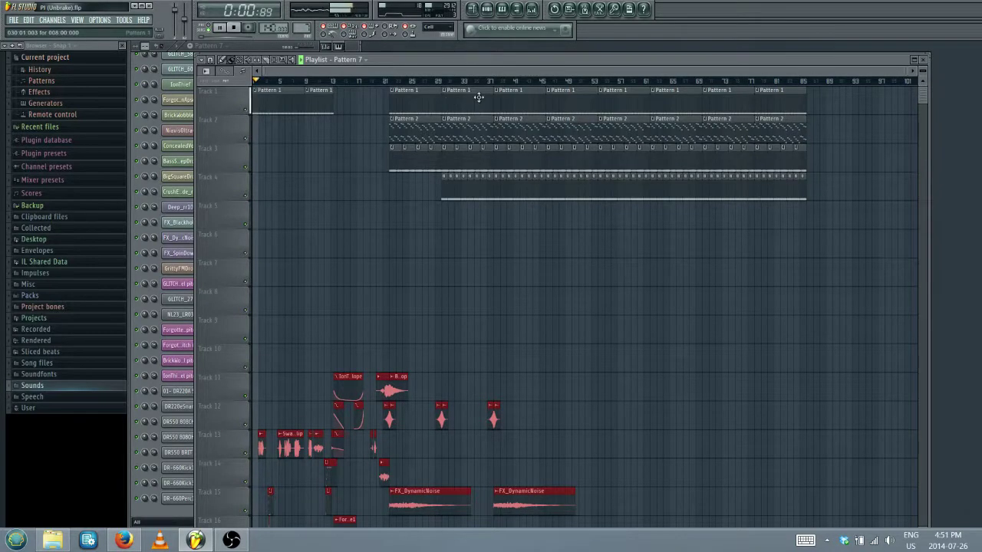
pyautogui.click(386, 80)
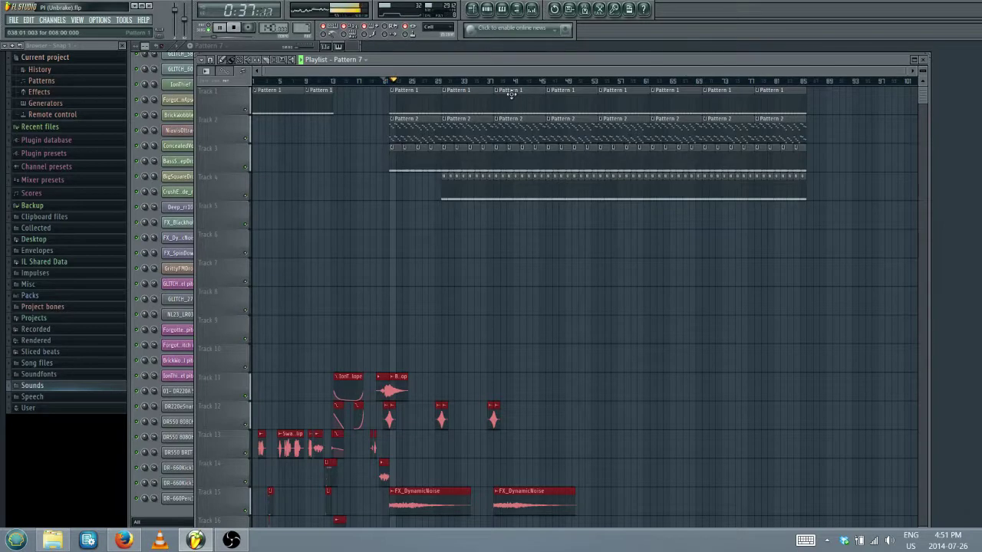
pyautogui.click(532, 9)
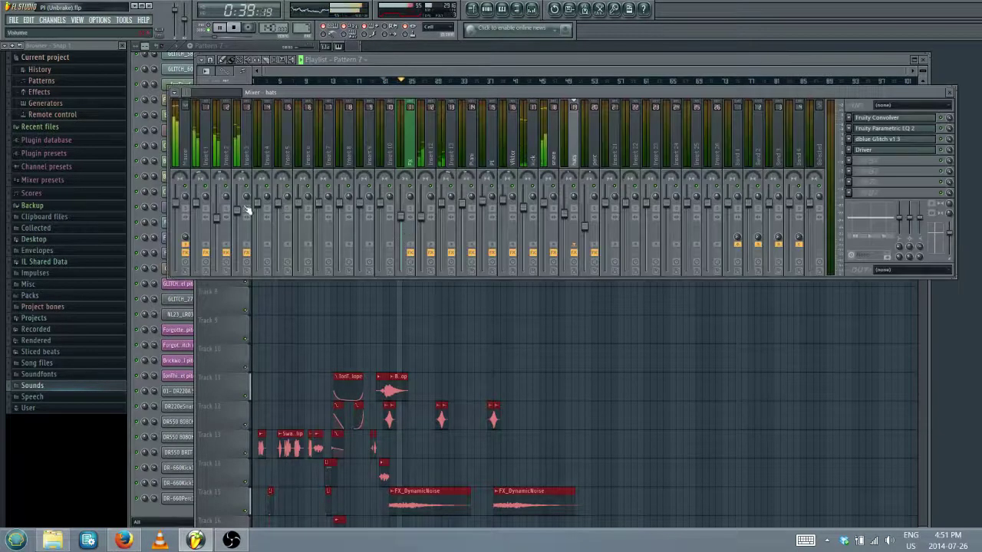
# Step: Check Insert 1's effects in the mixer during playback, and close the mixer and the playlist
pyautogui.click(205, 182)
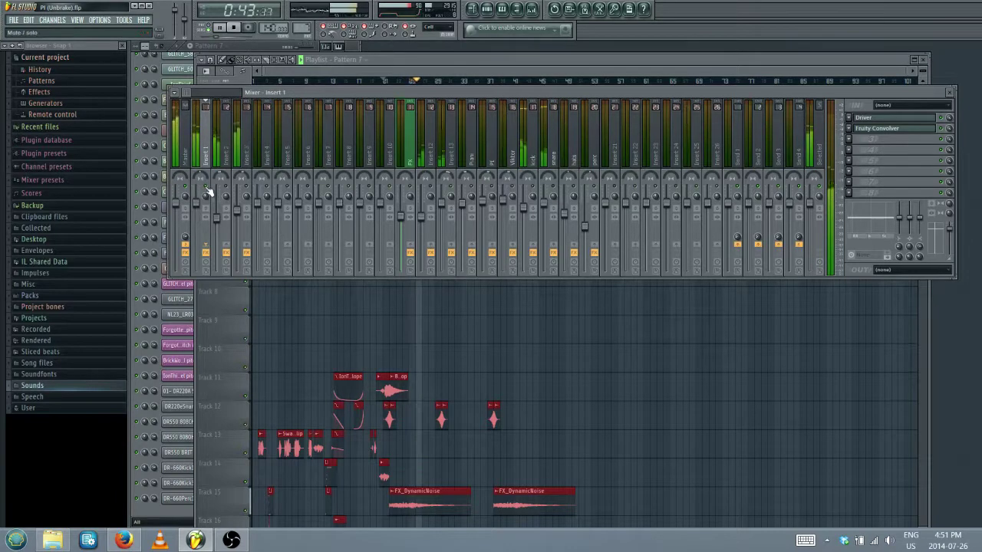
pyautogui.click(952, 93)
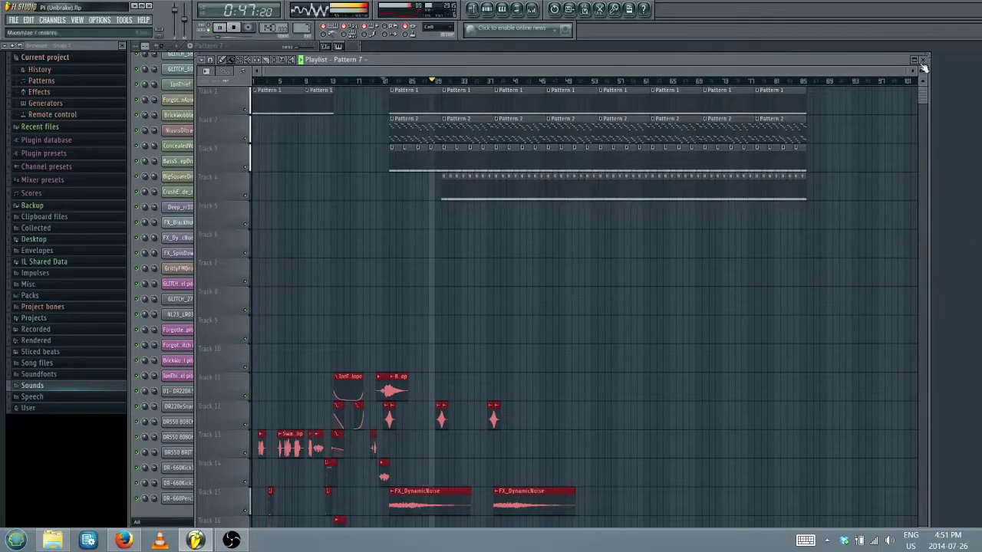
pyautogui.press('F5')
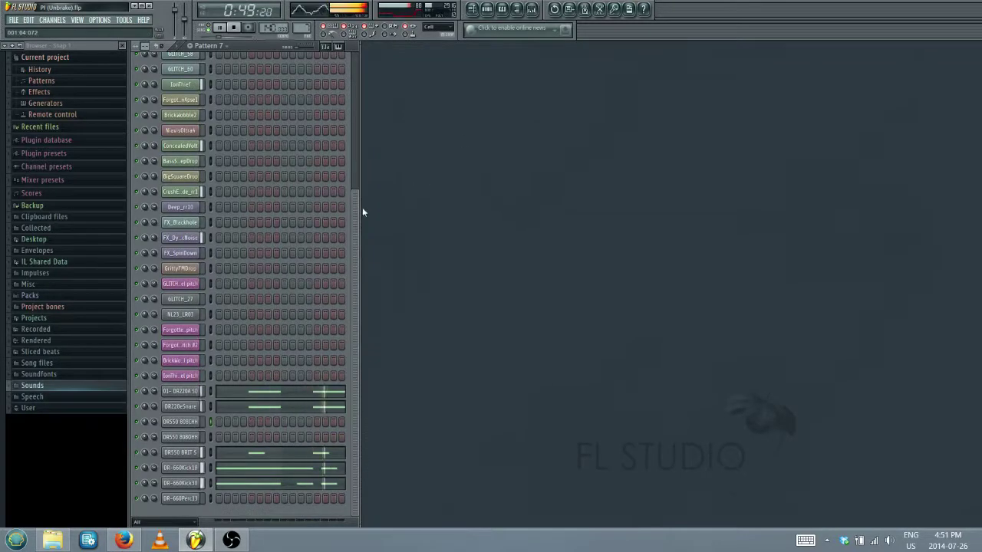
# Step: Open the Kontakt 5 channel's plugin and remove the Cinematic Synthetic Drums instrument from its rack
pyautogui.moveTo(358, 207); pyautogui.dragTo(364, 44)
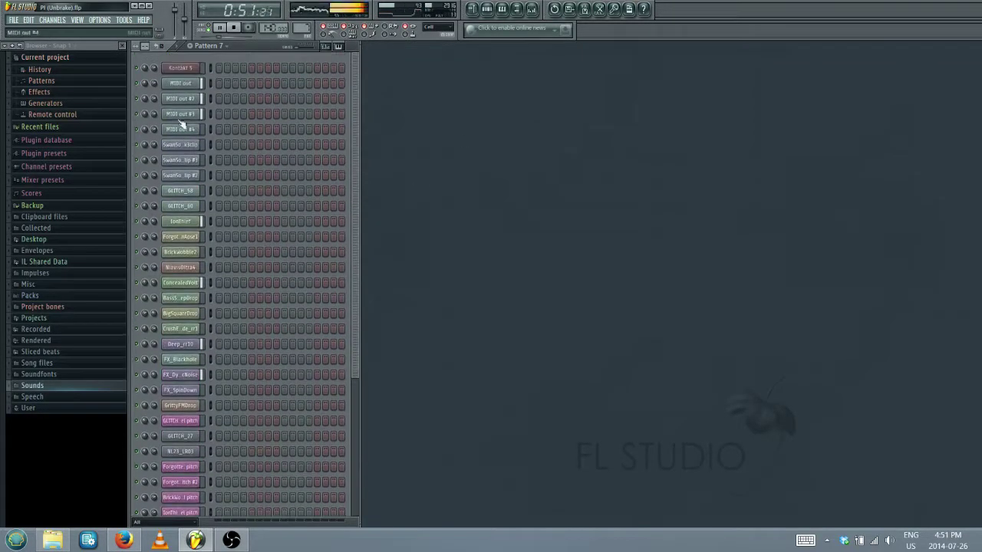
pyautogui.click(192, 69)
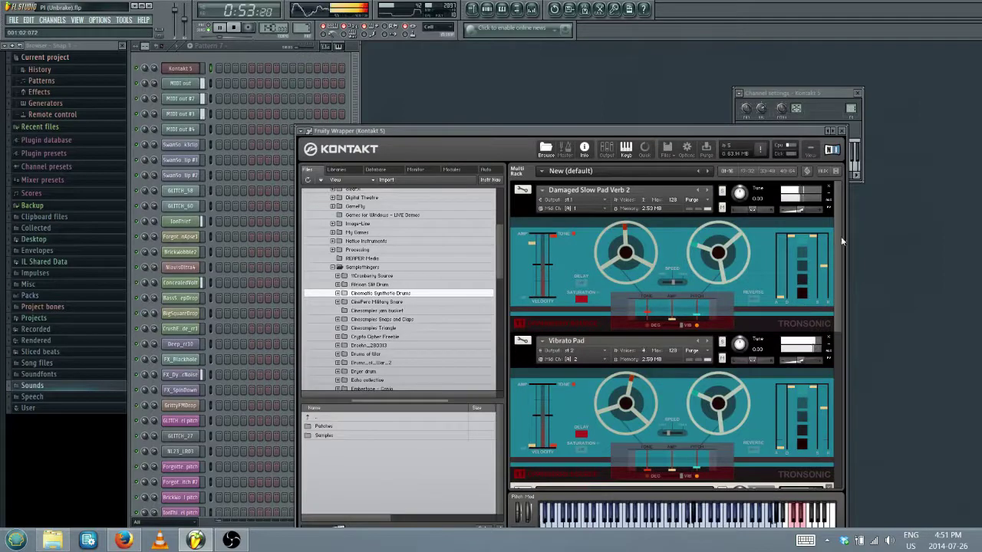
pyautogui.moveTo(839, 222); pyautogui.dragTo(838, 401)
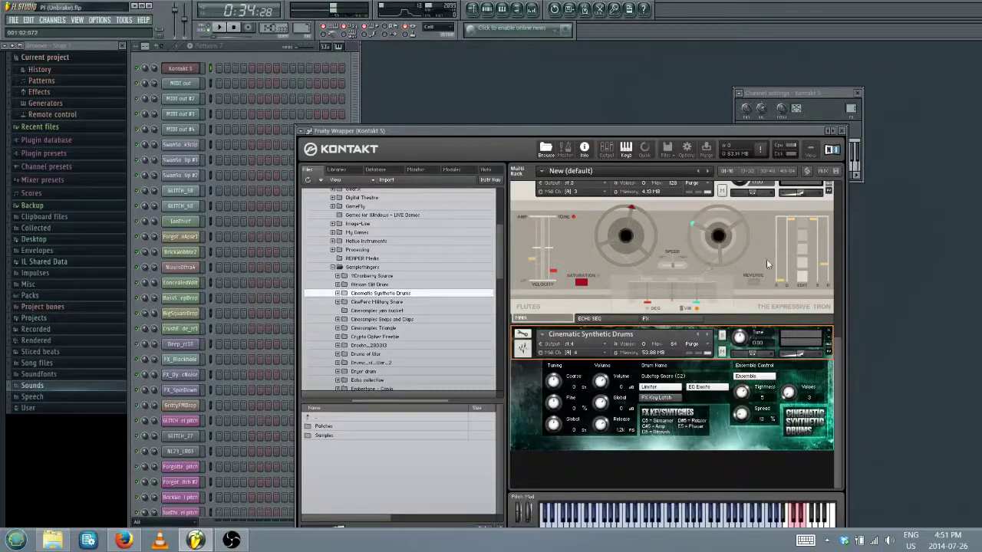
pyautogui.click(828, 333)
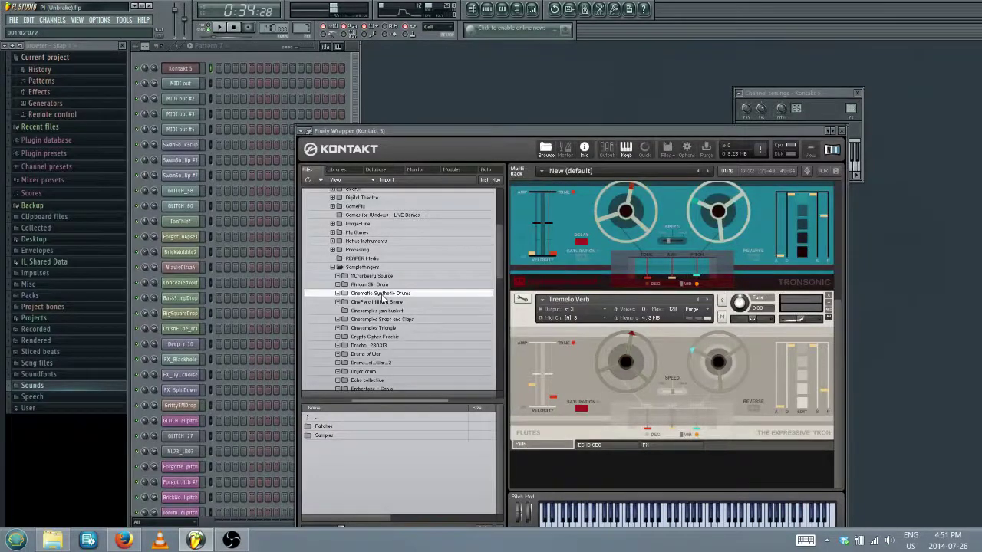
# Step: Look through the sample library folders in Kontakt's file browser for another instrument pack
pyautogui.scroll(-4, 381, 297)
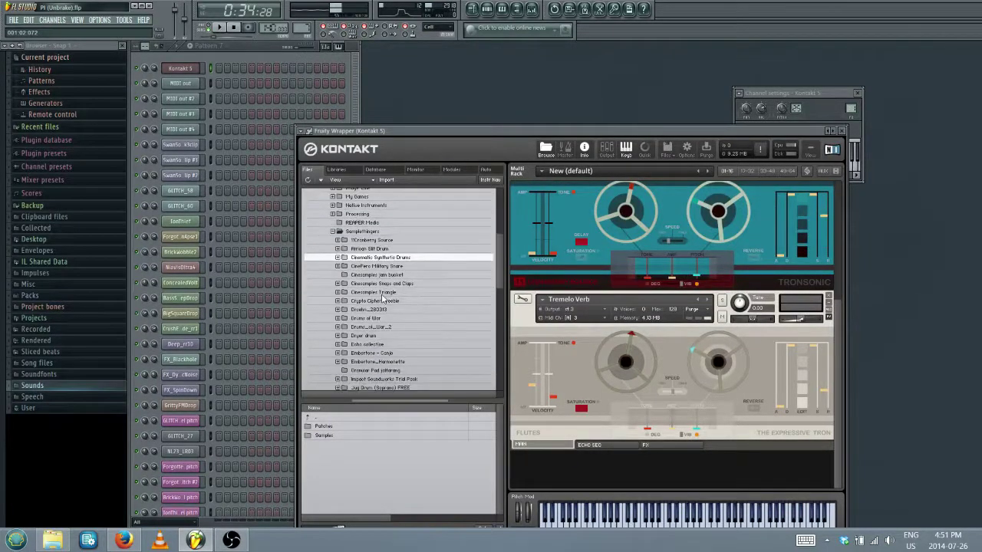
pyautogui.scroll(-3, 382, 298)
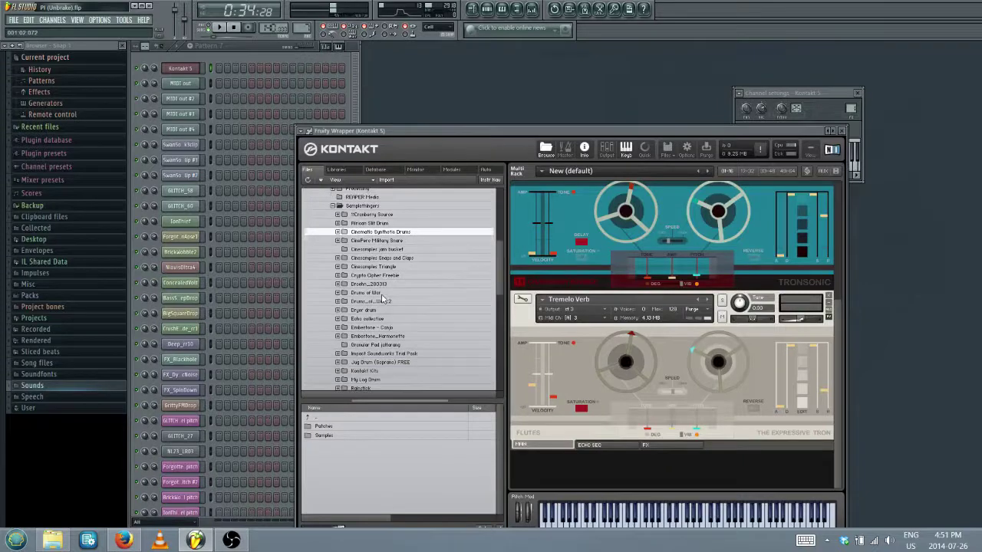
pyautogui.scroll(-2, 382, 299)
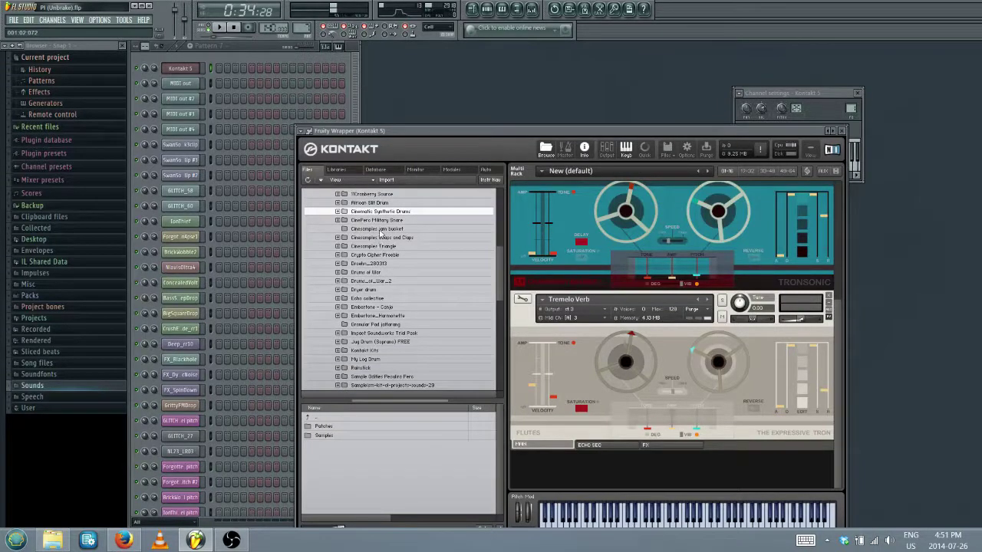
pyautogui.scroll(-1, 381, 233)
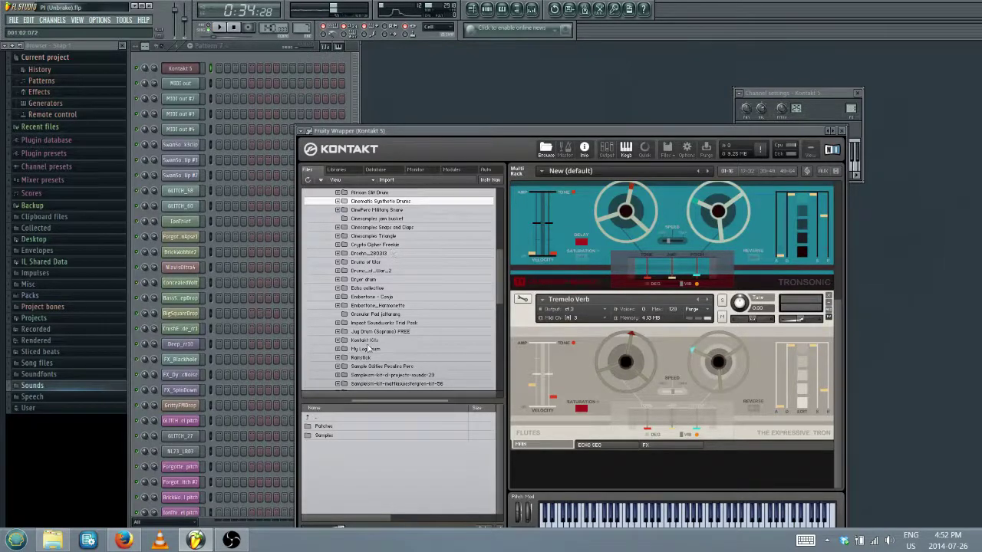
pyautogui.scroll(-4, 376, 364)
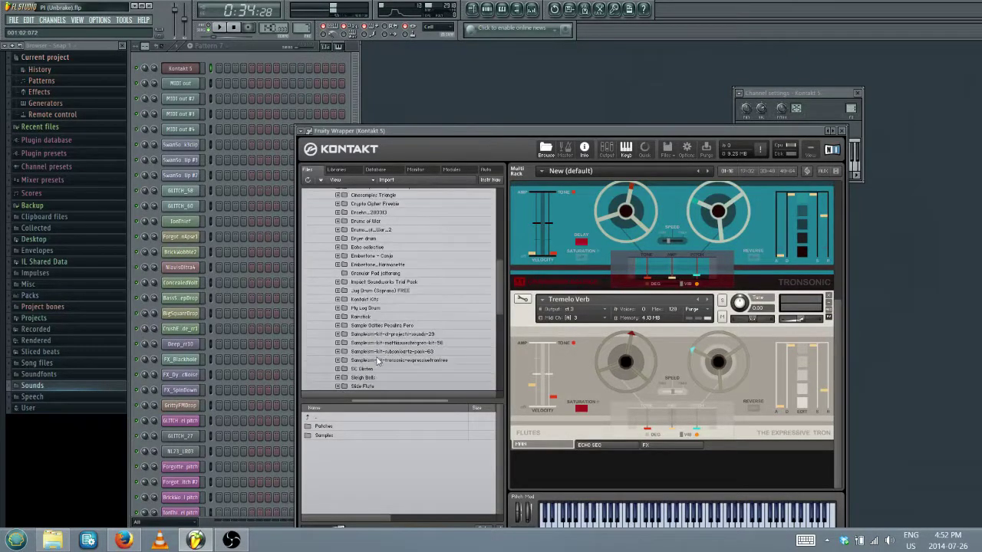
pyautogui.scroll(7, 381, 326)
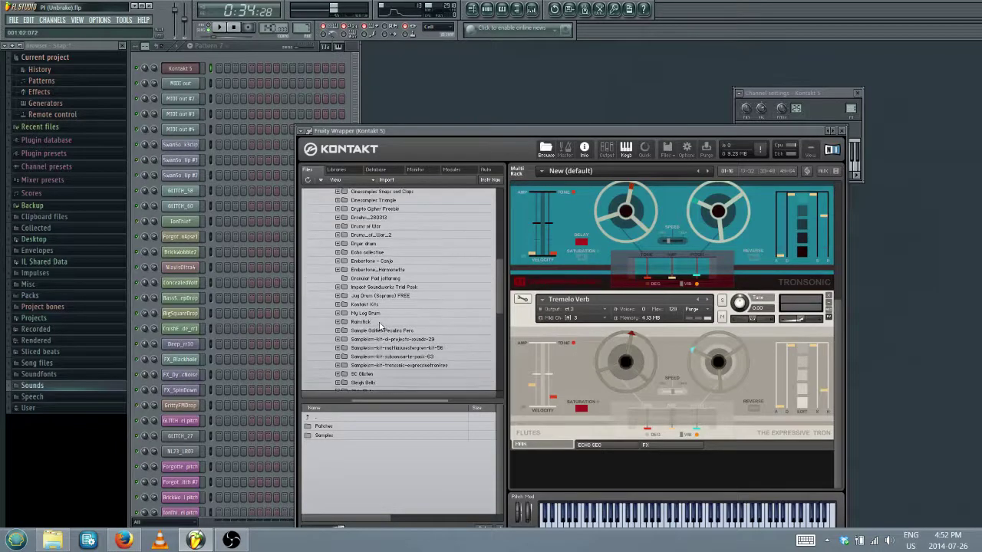
pyautogui.scroll(1, 380, 323)
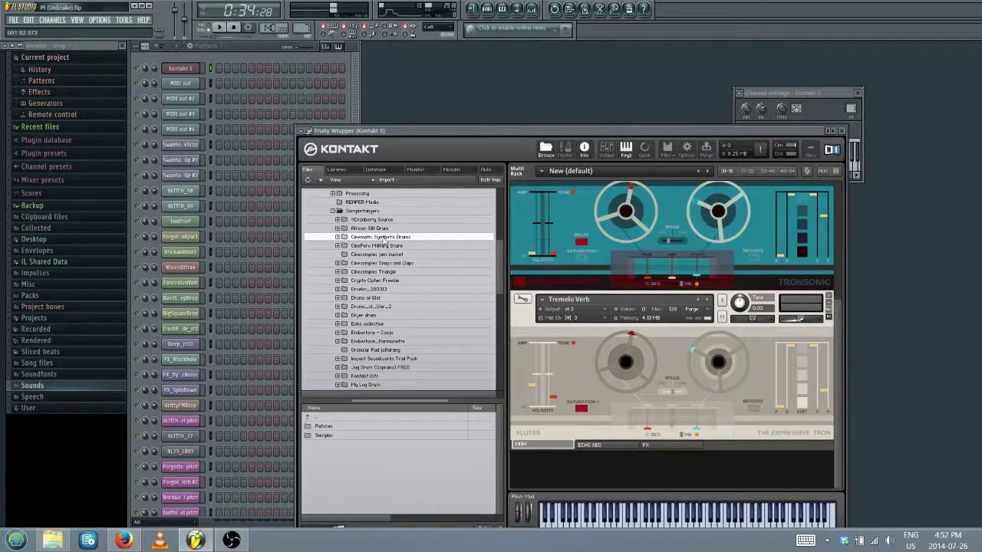
pyautogui.scroll(-2, 384, 242)
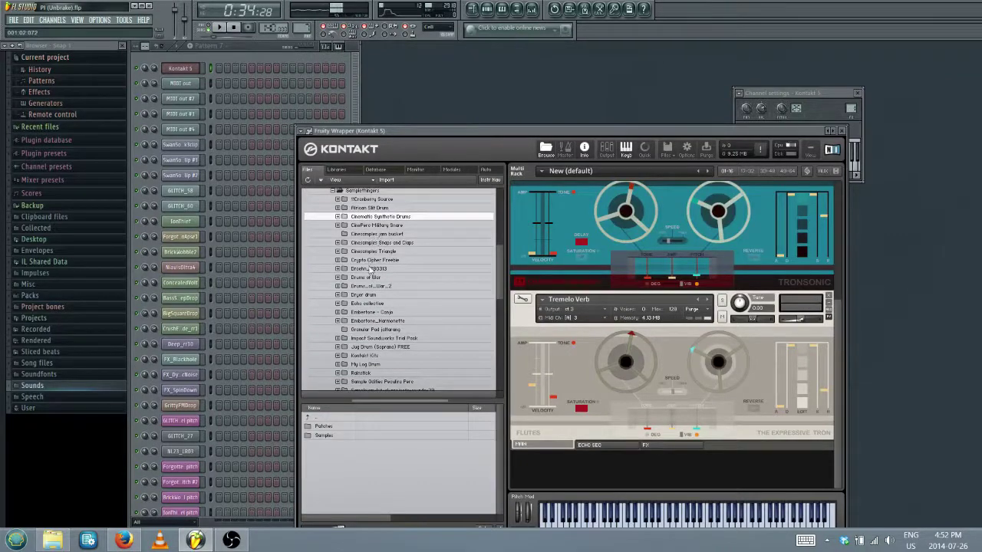
pyautogui.scroll(-6, 372, 302)
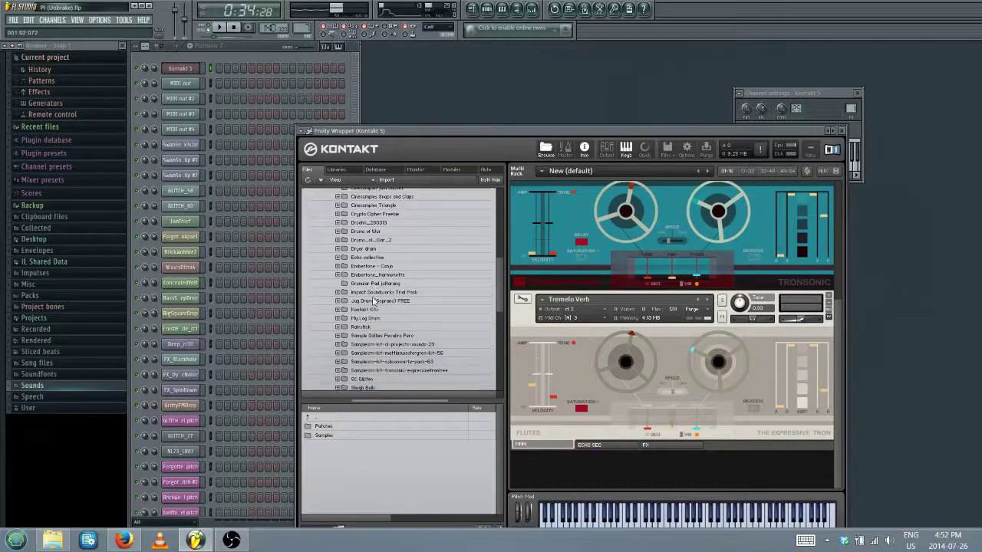
pyautogui.scroll(-5, 374, 300)
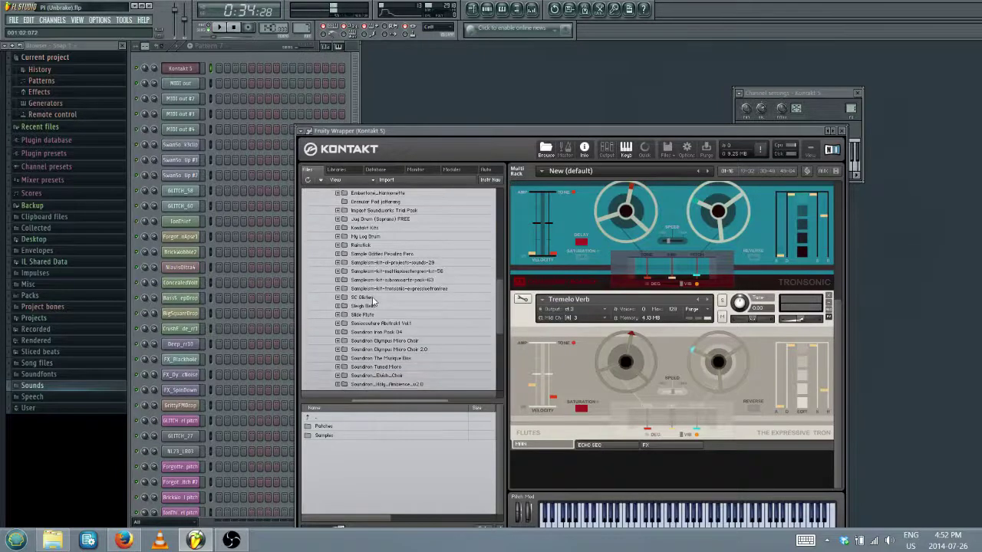
# Step: Open the Kontakt instruments folder of Soundiron Iron Pack 04 and reposition the Kontakt window to show it fully
pyautogui.doubleClick(368, 304)
pyautogui.scroll(-1, 398, 316)
pyautogui.doubleClick(333, 435)
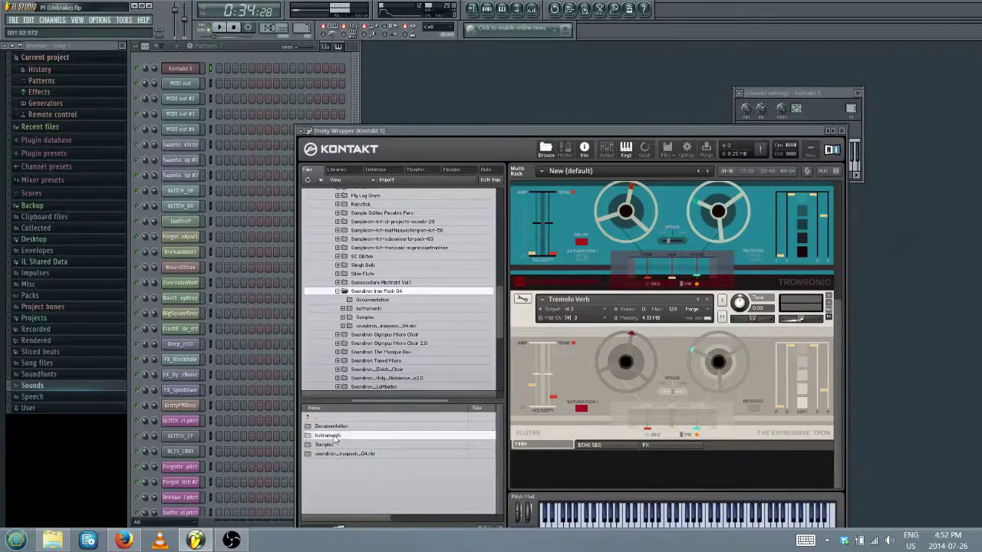
pyautogui.doubleClick(338, 428)
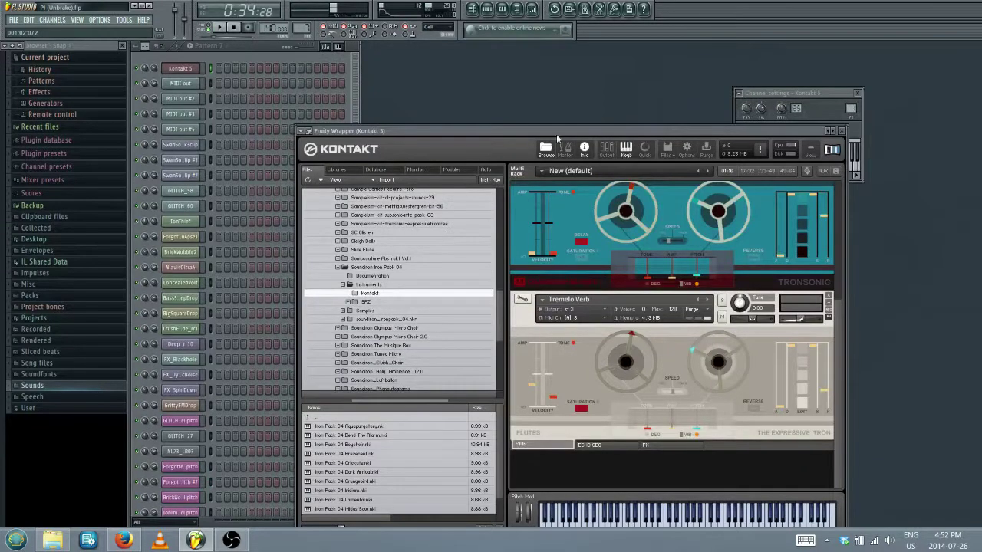
pyautogui.click(585, 147)
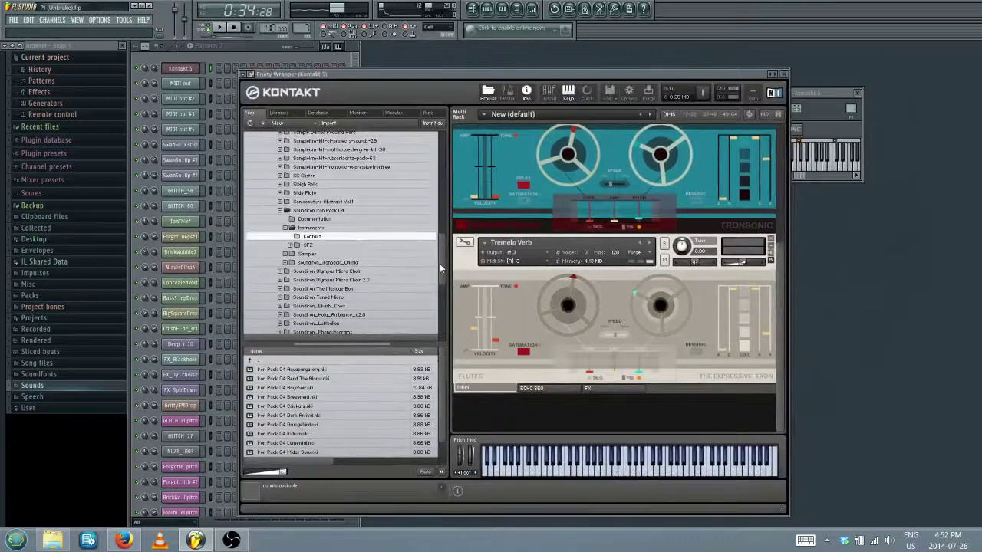
# Step: Load the Iron Pack 04 Aquapurgatory instrument into the Kontakt rack below Tremelo Verb
pyautogui.moveTo(440, 361); pyautogui.dragTo(441, 370)
pyautogui.scroll(-1, 439, 378)
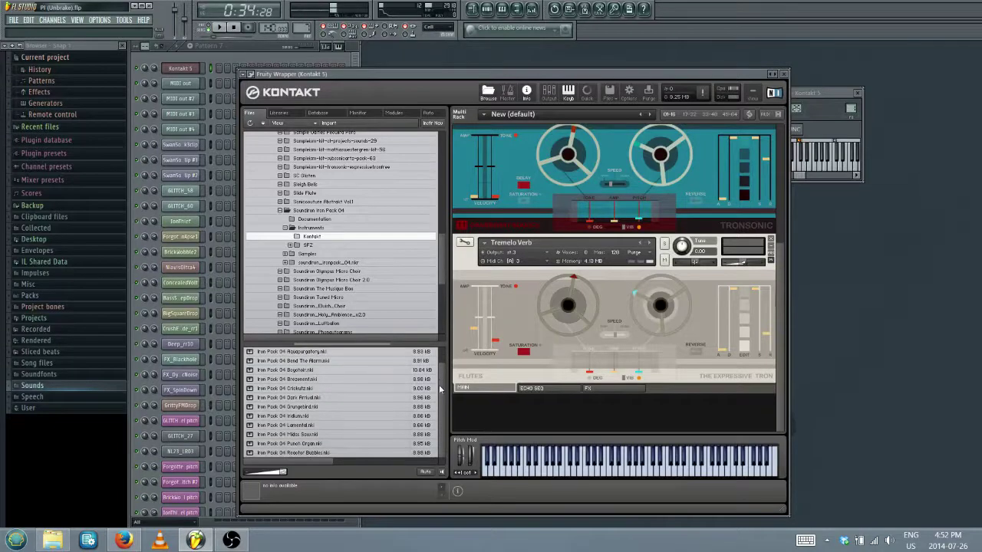
pyautogui.click(300, 397)
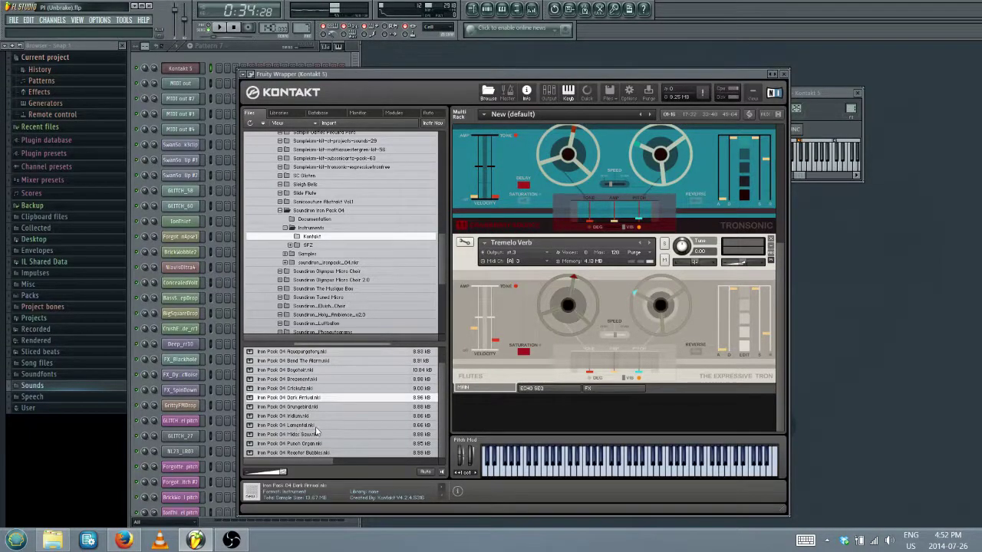
pyautogui.click(289, 355)
pyautogui.moveTo(290, 355); pyautogui.dragTo(519, 421)
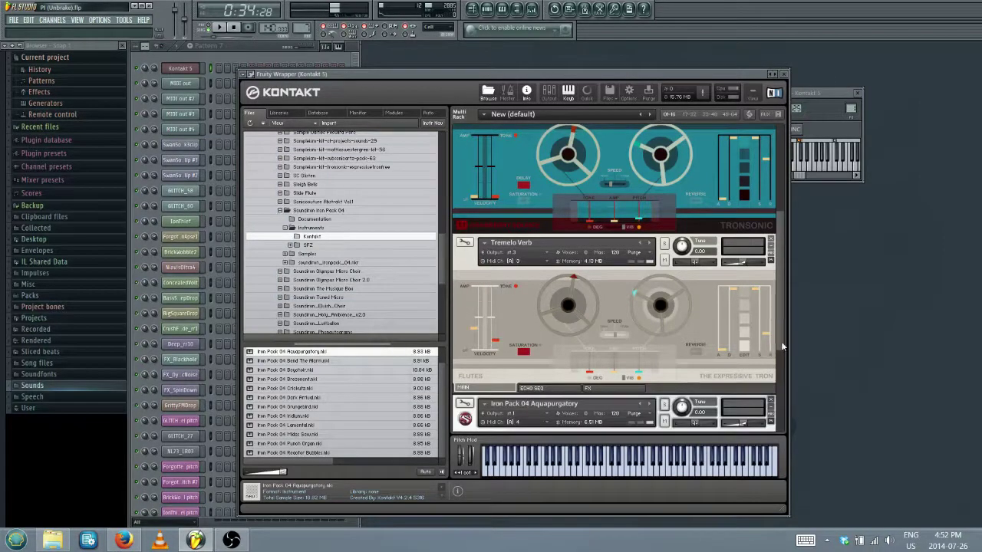
# Step: Route the Aquapurgatory instrument to output st.4 and close the Kontakt window
pyautogui.click(527, 414)
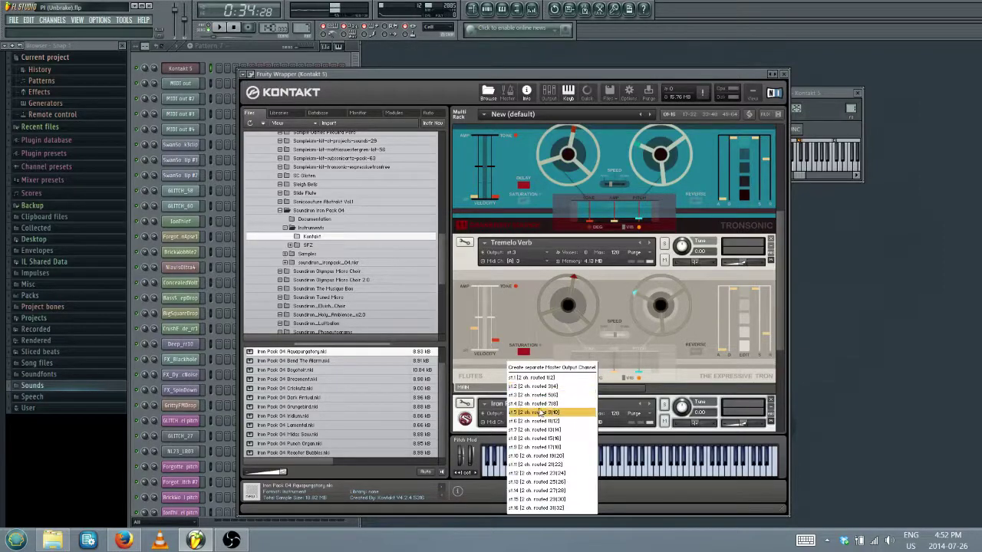
pyautogui.click(539, 412)
pyautogui.click(537, 408)
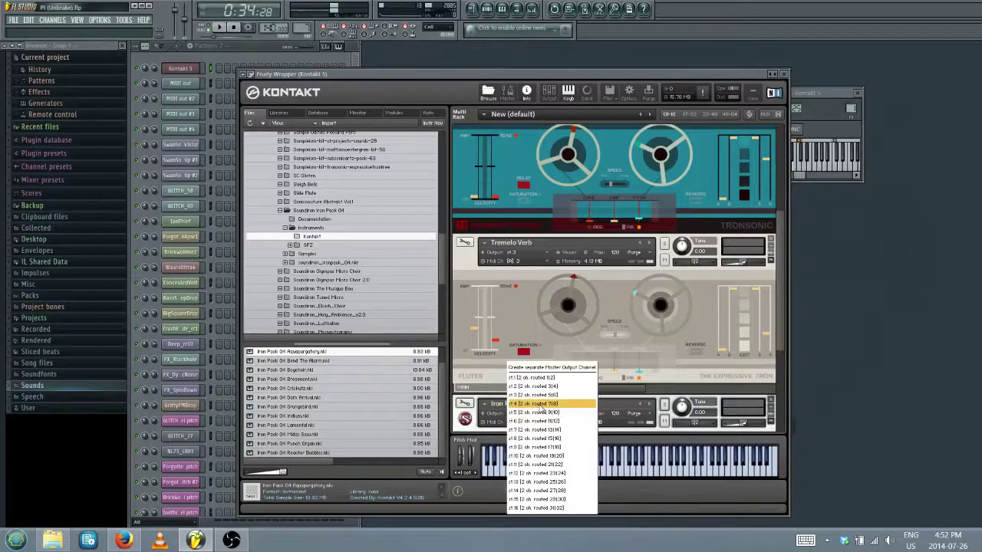
pyautogui.click(541, 404)
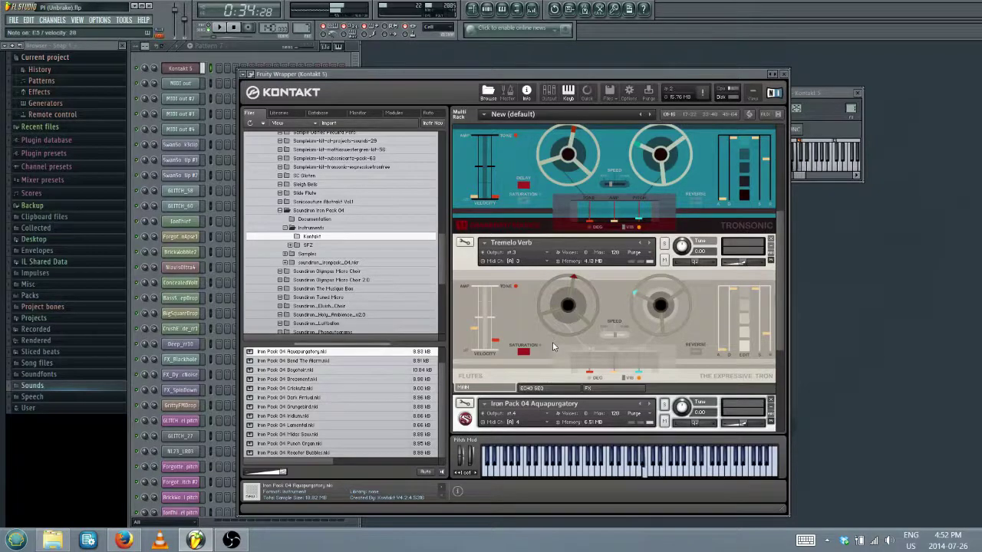
pyautogui.click(784, 74)
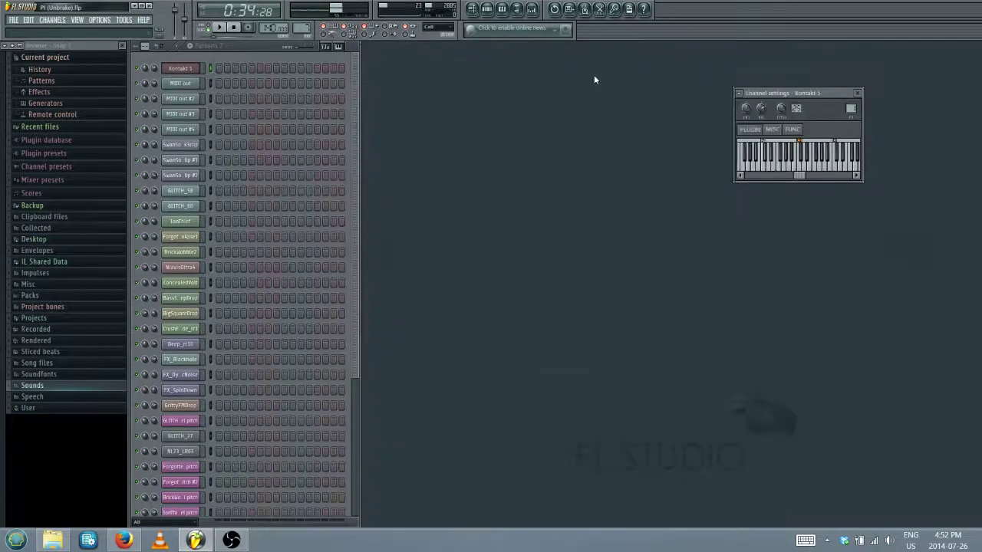
# Step: Select the MIDI out #4 channel and check its channel settings
pyautogui.click(212, 132)
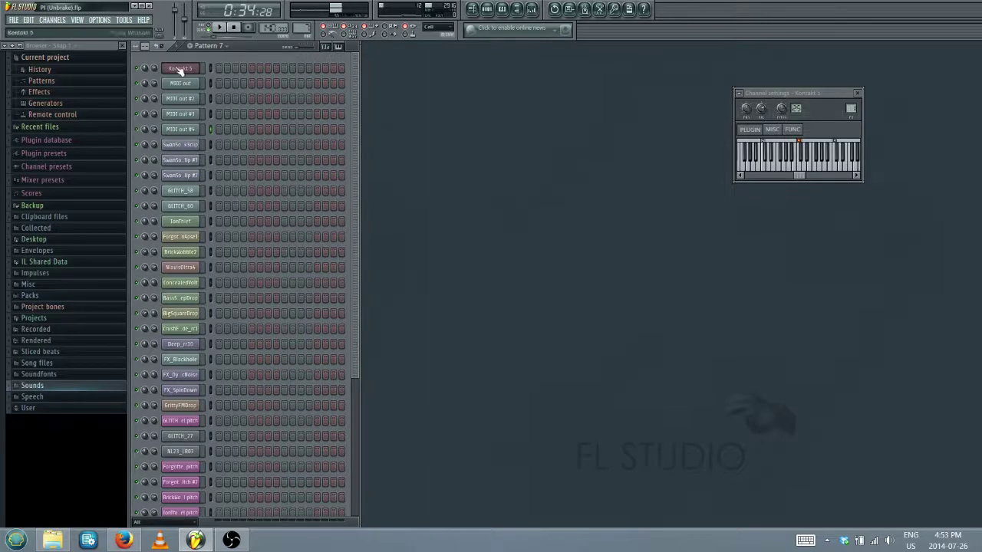
pyautogui.click(181, 130)
pyautogui.click(181, 131)
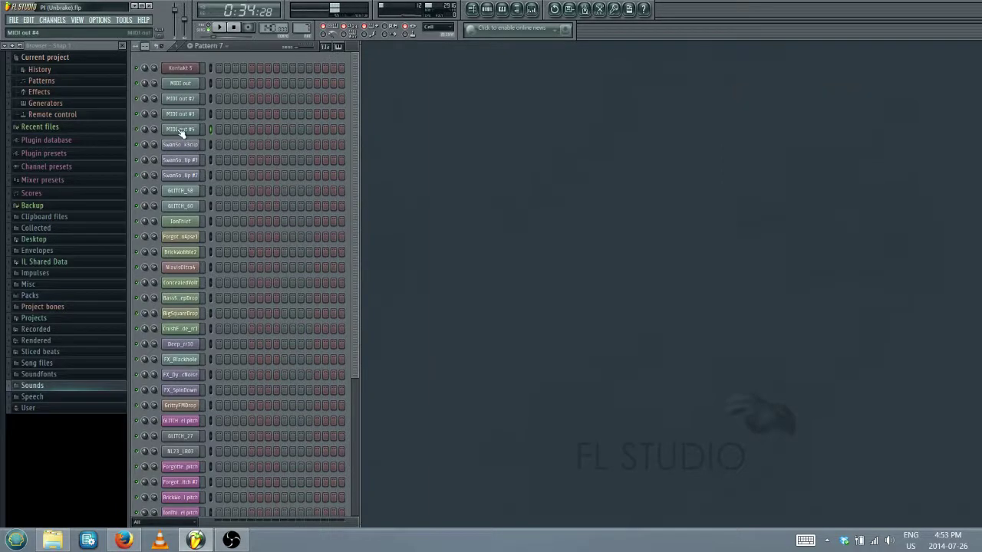
# Step: Turn off Aquapurgatory's pad mode, set attack to 0 and edge to 75, and adjust its stretch and sparkle
pyautogui.click(180, 68)
pyautogui.moveTo(777, 248); pyautogui.dragTo(776, 429)
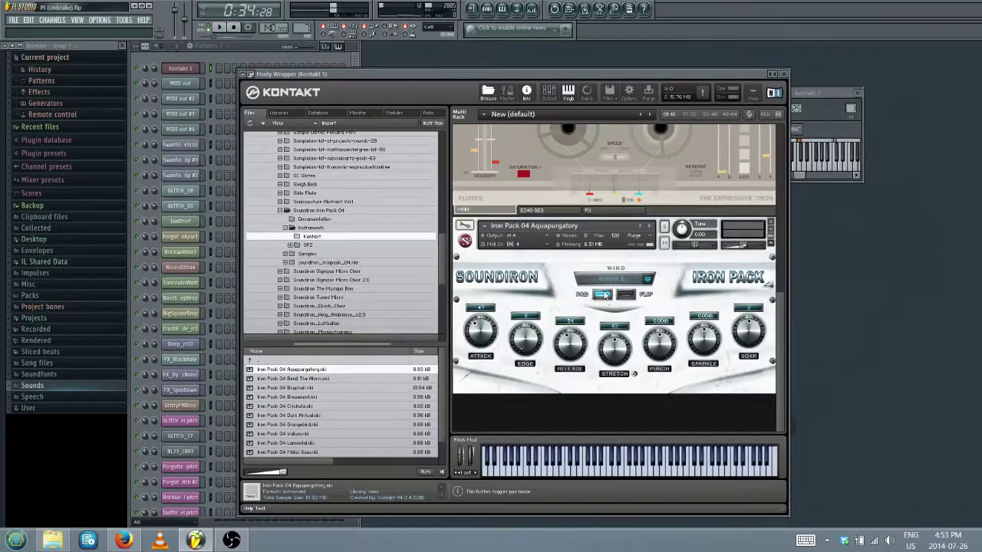
pyautogui.click(213, 129)
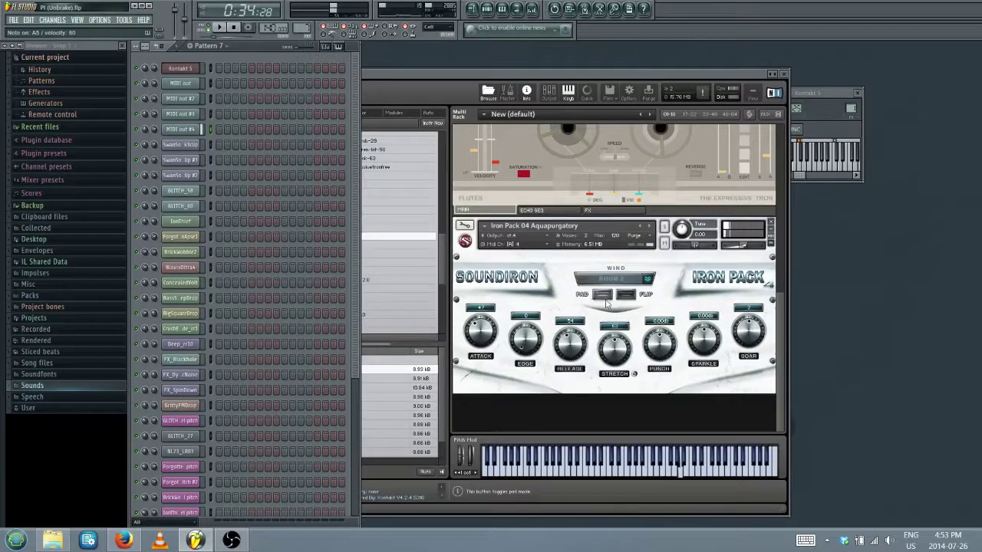
pyautogui.click(546, 342)
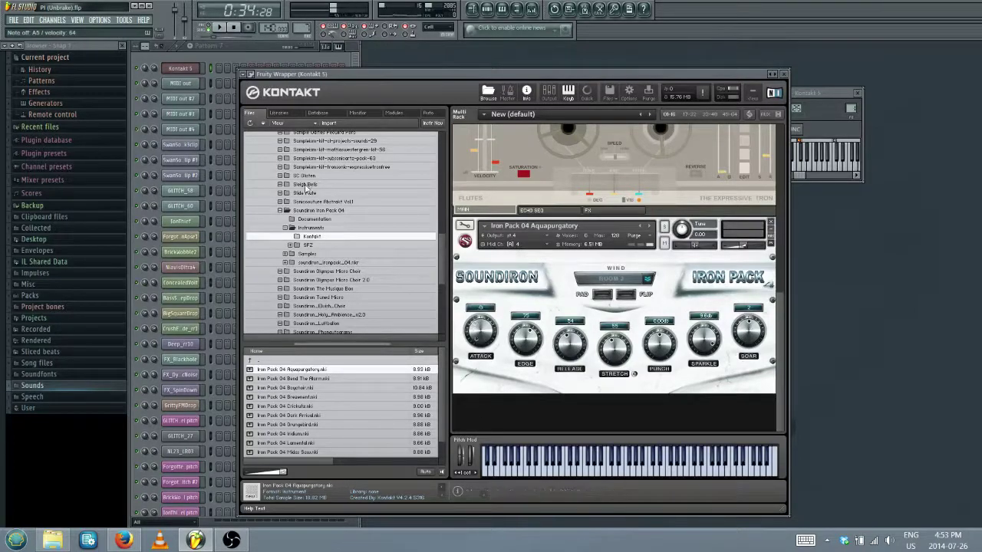
# Step: Play test notes through MIDI out #4 to audition Aquapurgatory, and replace it with Iron Pack 04 Bend The Alarm
pyautogui.click(211, 128)
pyautogui.press('v')
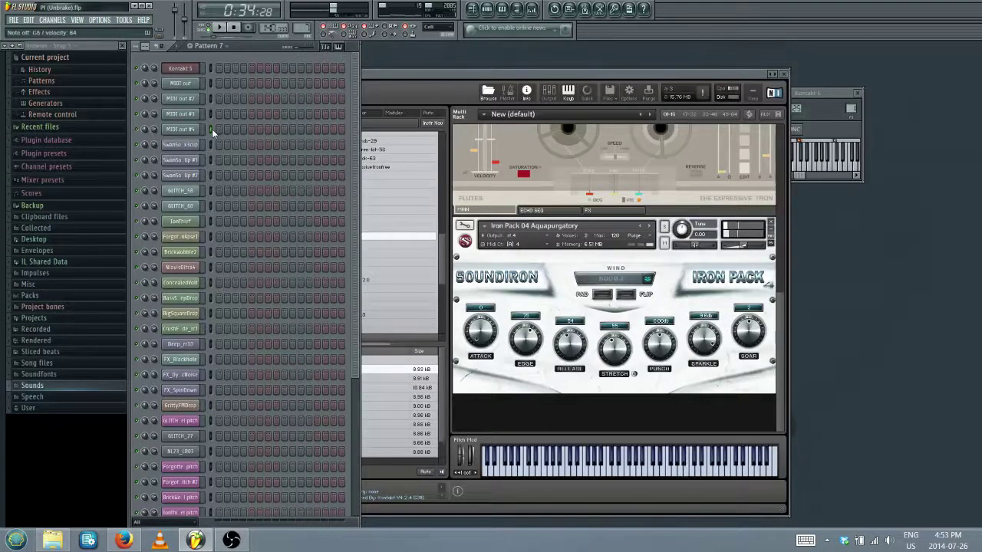
pyautogui.press('x')
pyautogui.press('z')
pyautogui.press('v')
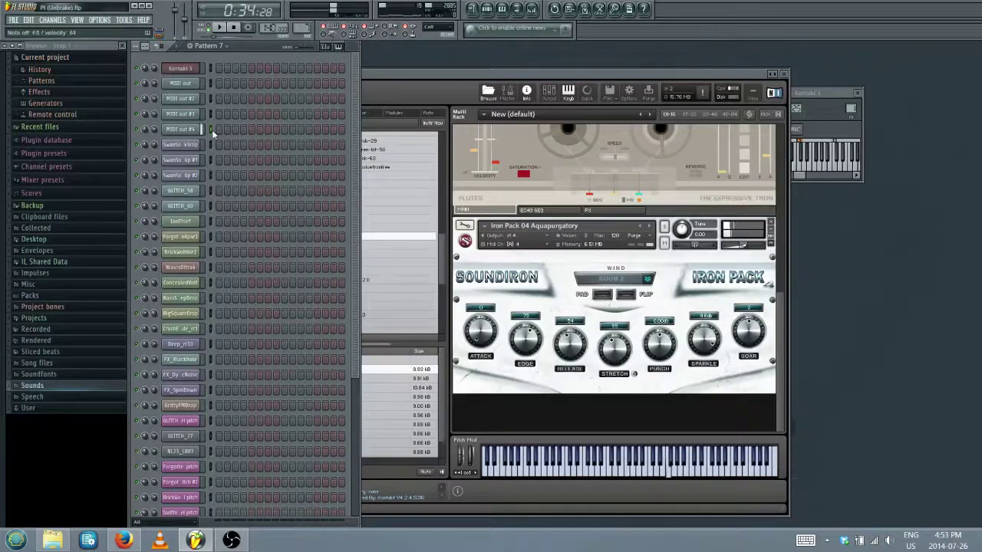
pyautogui.press('r')
pyautogui.press('b')
pyautogui.press('b')
pyautogui.click(649, 227)
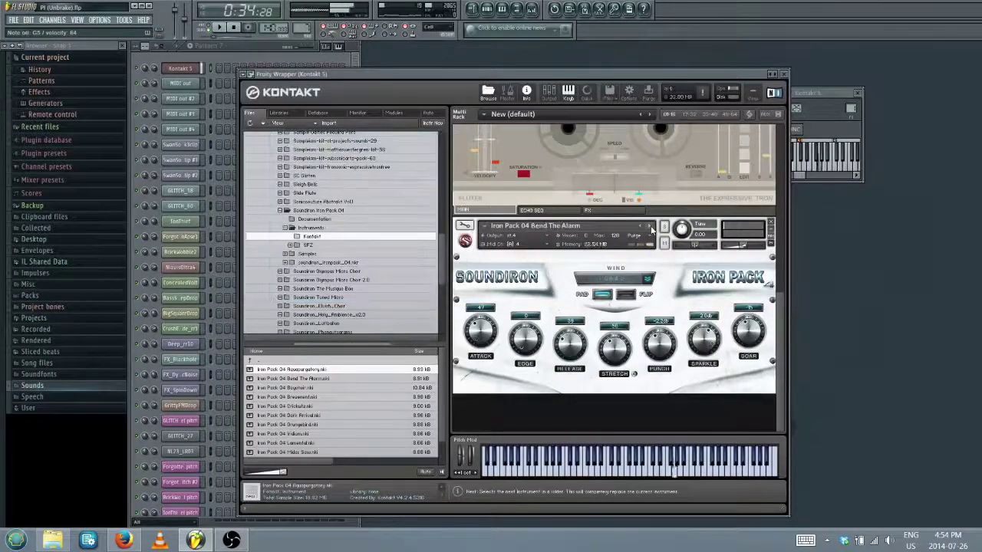